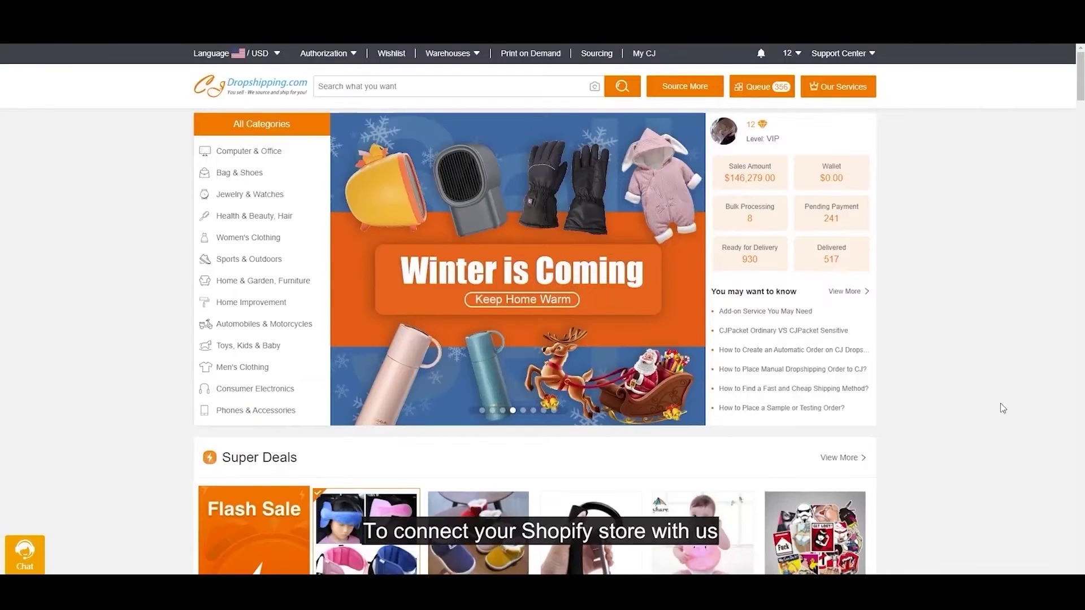
# Step: Open My CJ's Shopify authorization page, add a store with the address redkoii, and authorize it
pyautogui.click(650, 53)
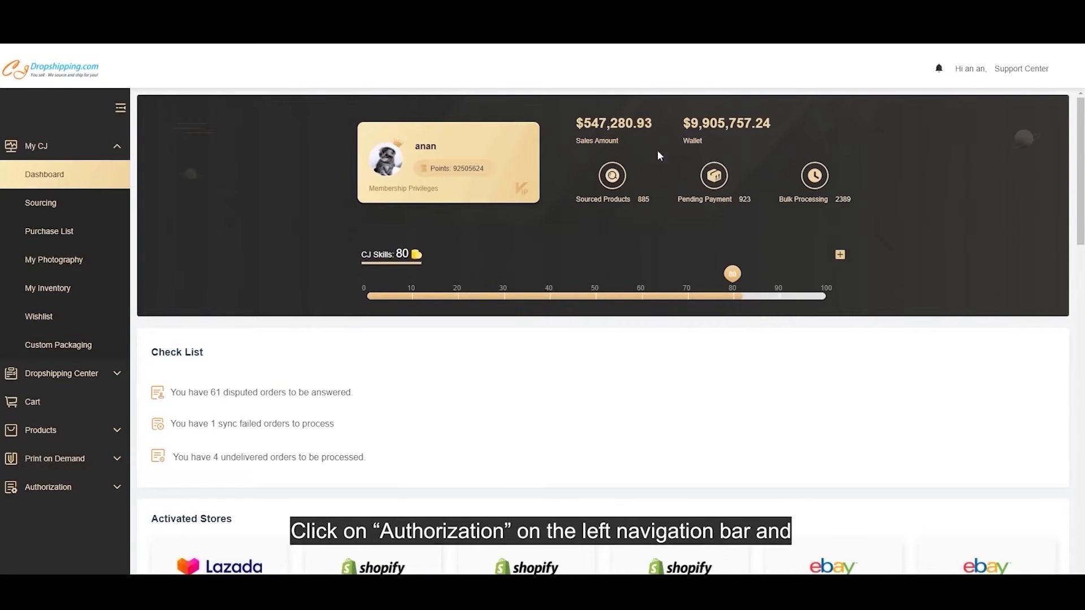
pyautogui.click(115, 490)
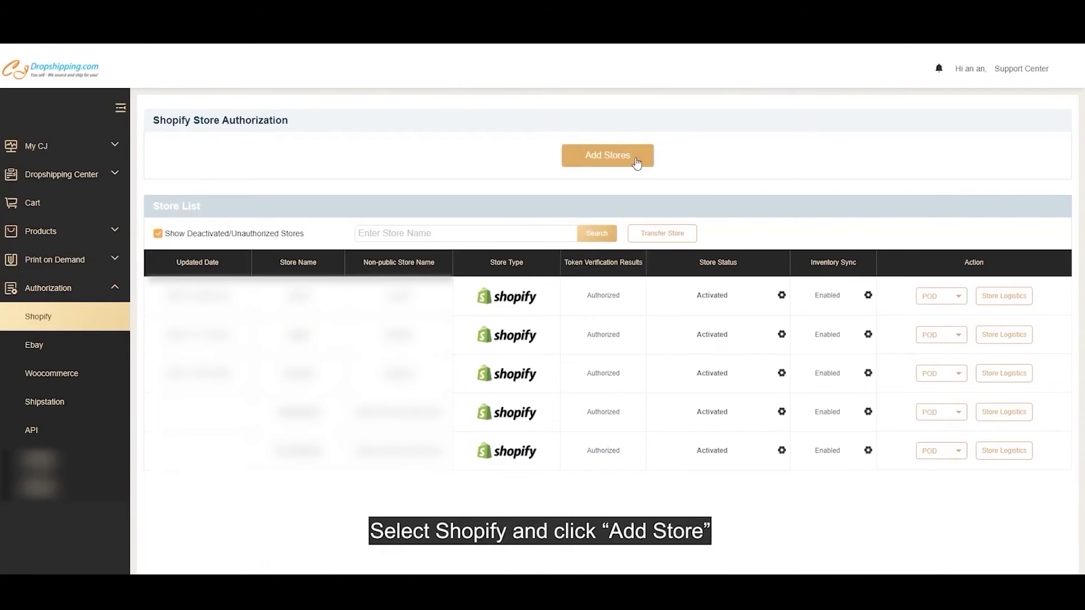
pyautogui.click(633, 161)
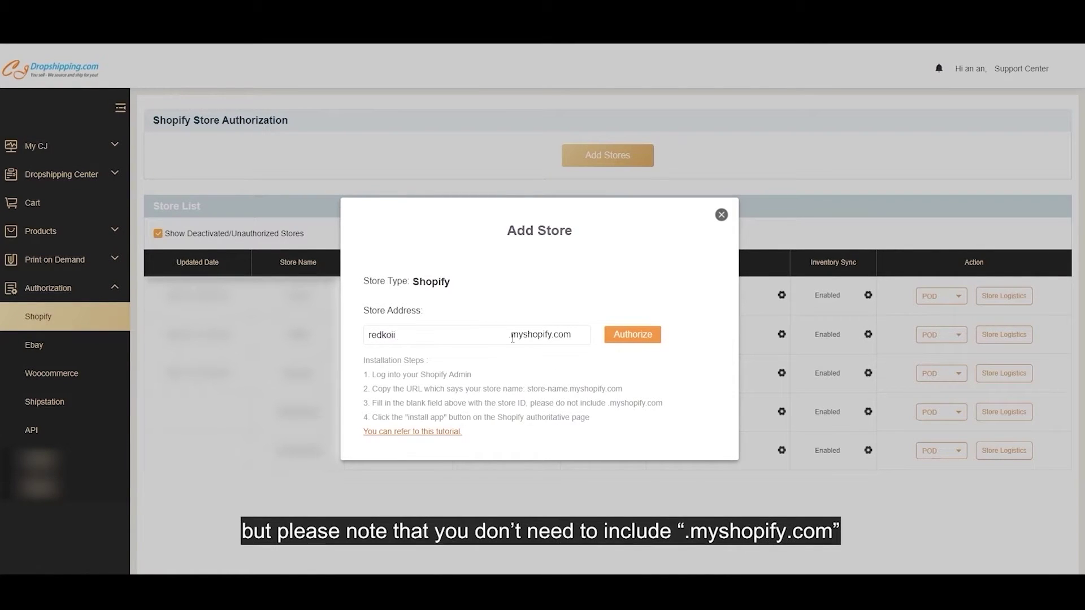
pyautogui.click(627, 335)
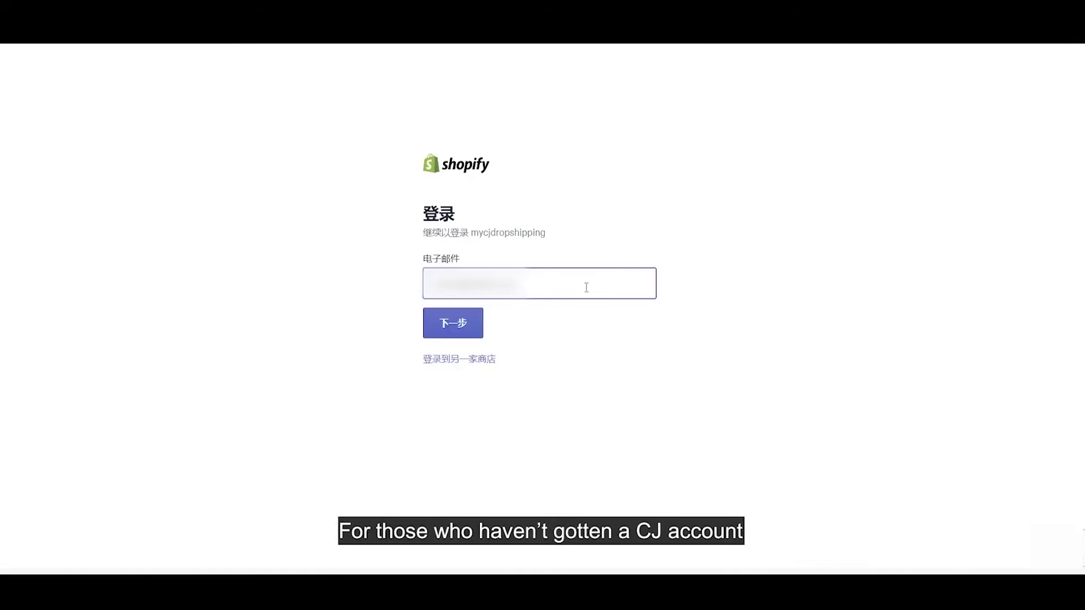
# Step: Sign in to the Shopify admin with the account e-mail and password
pyautogui.click(461, 327)
pyautogui.write('••')
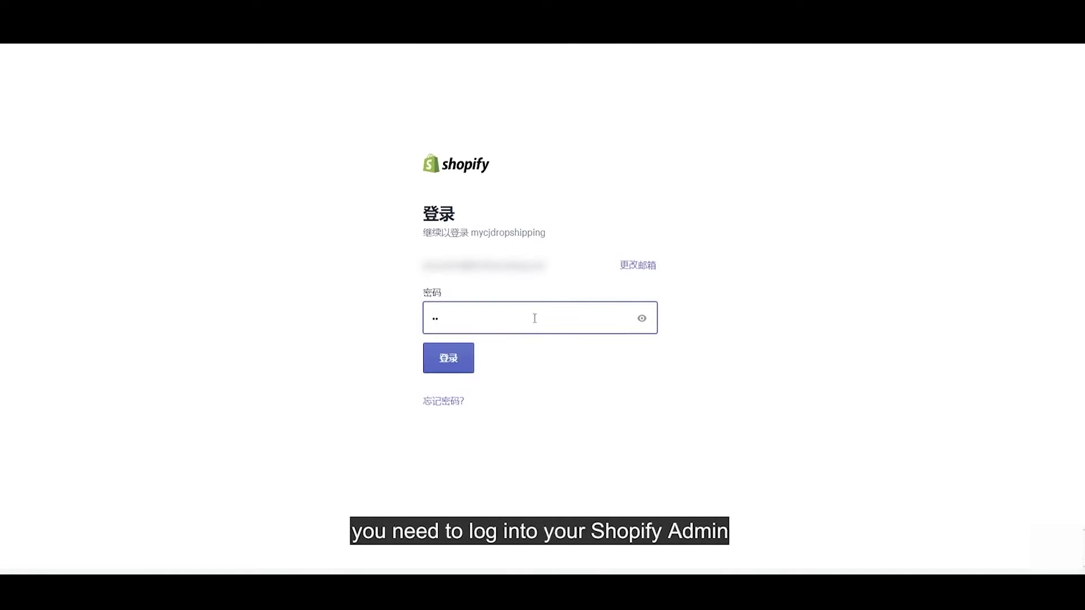
pyautogui.click(460, 358)
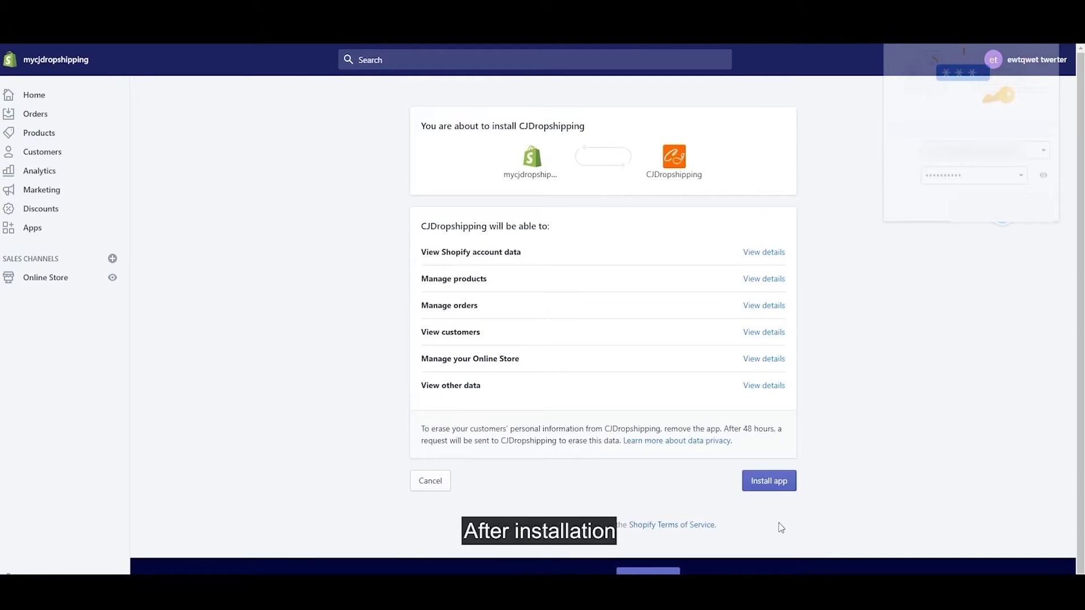
# Step: Install the CJDropshipping app on the Shopify store, and return to the Shopify authorization page in My CJ
pyautogui.click(776, 487)
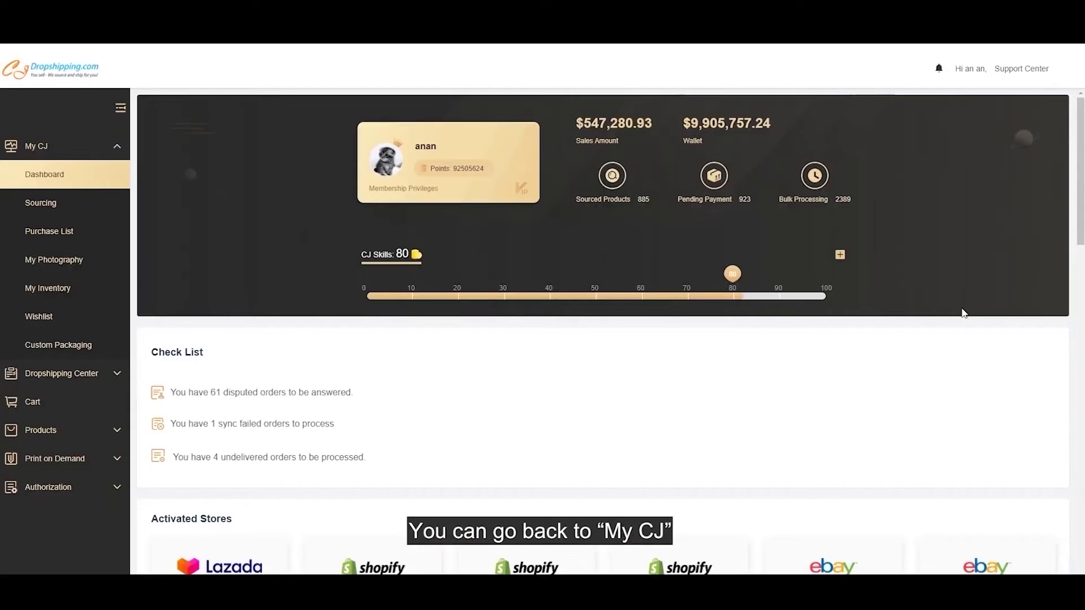
pyautogui.click(110, 489)
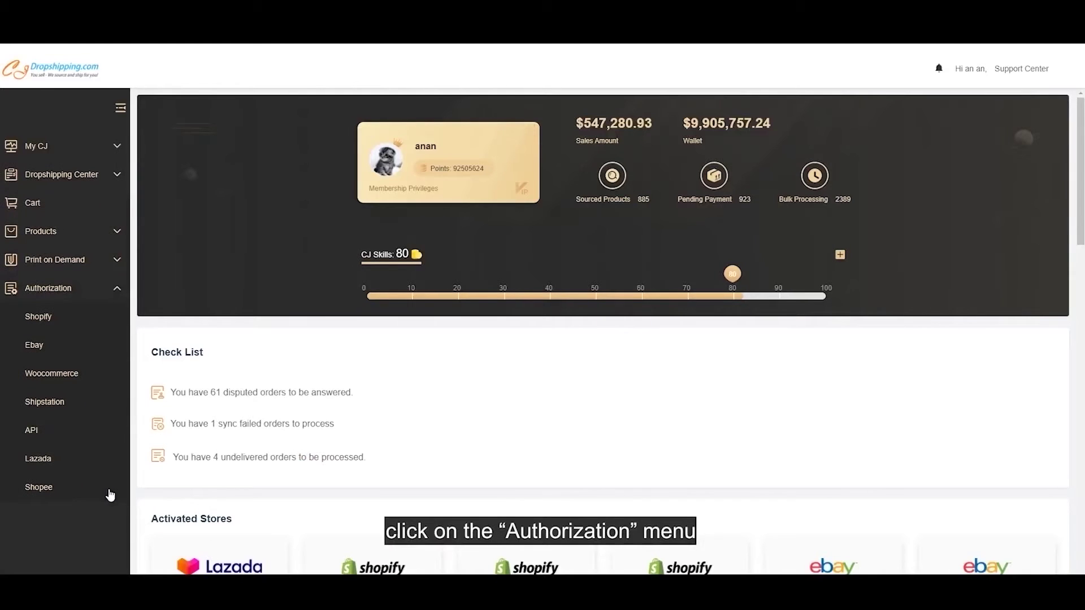
pyautogui.click(85, 314)
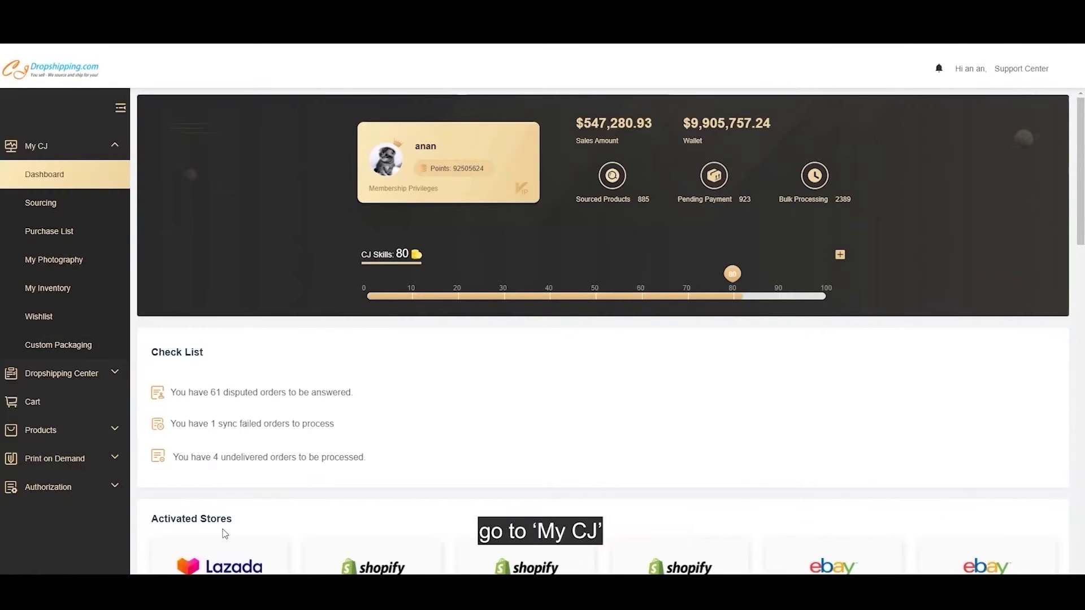
# Step: Add an eBay store named bangch-59 from the eBay authorization page in My CJ and authorize it
pyautogui.click(116, 492)
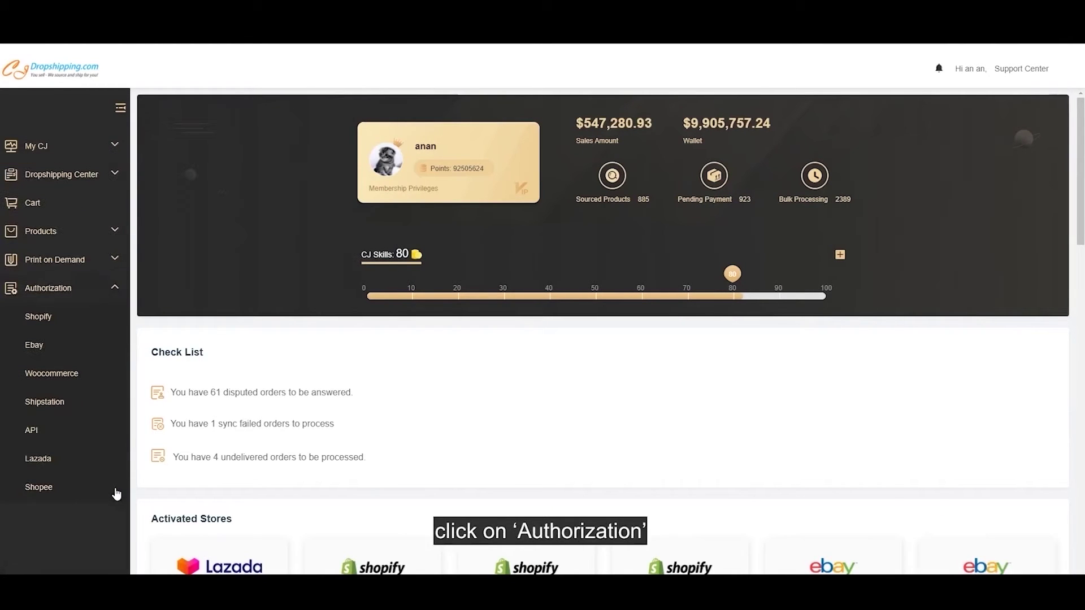
pyautogui.click(59, 347)
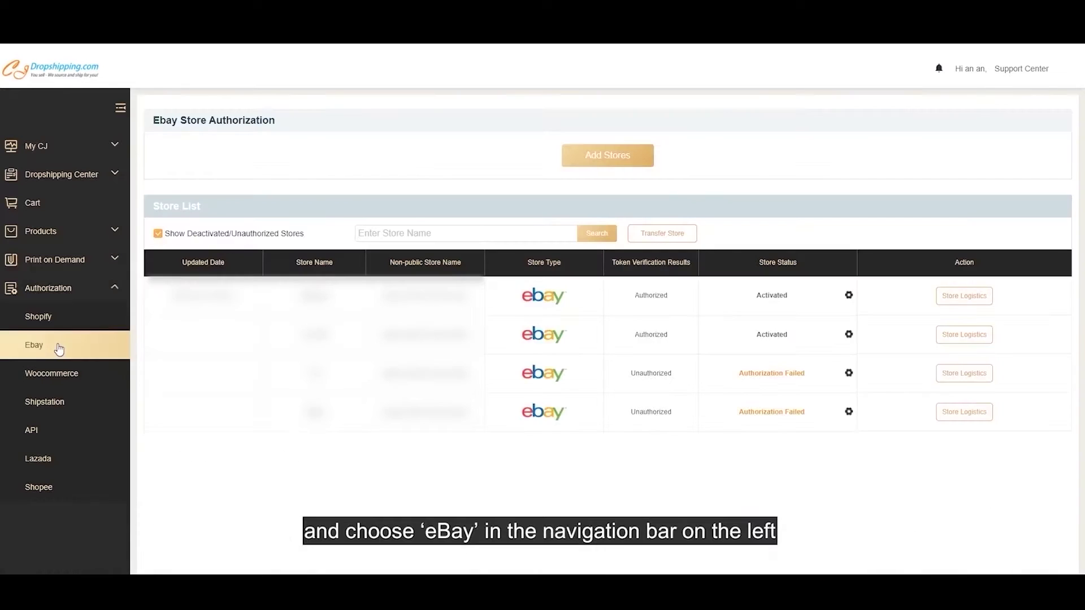
pyautogui.click(611, 158)
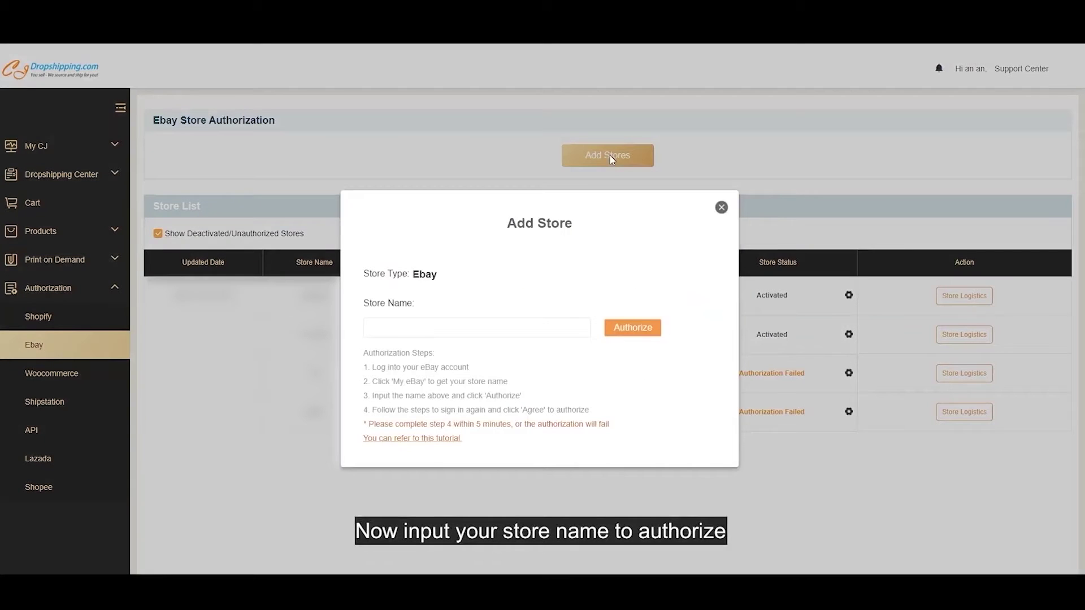
pyautogui.click(485, 327)
pyautogui.write('bangch-59')
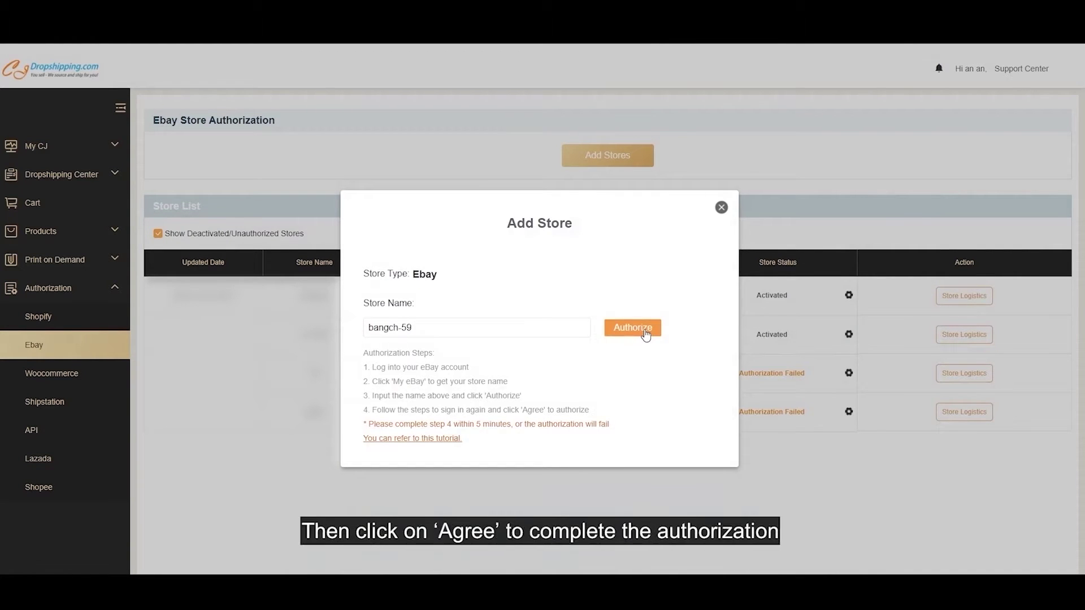
pyautogui.click(646, 335)
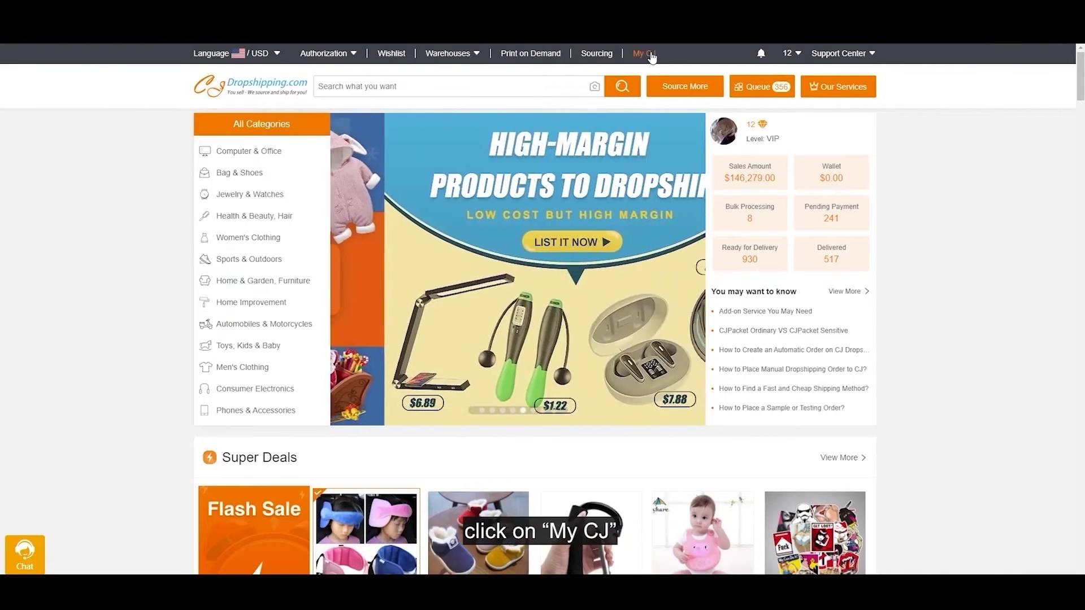
pyautogui.click(644, 53)
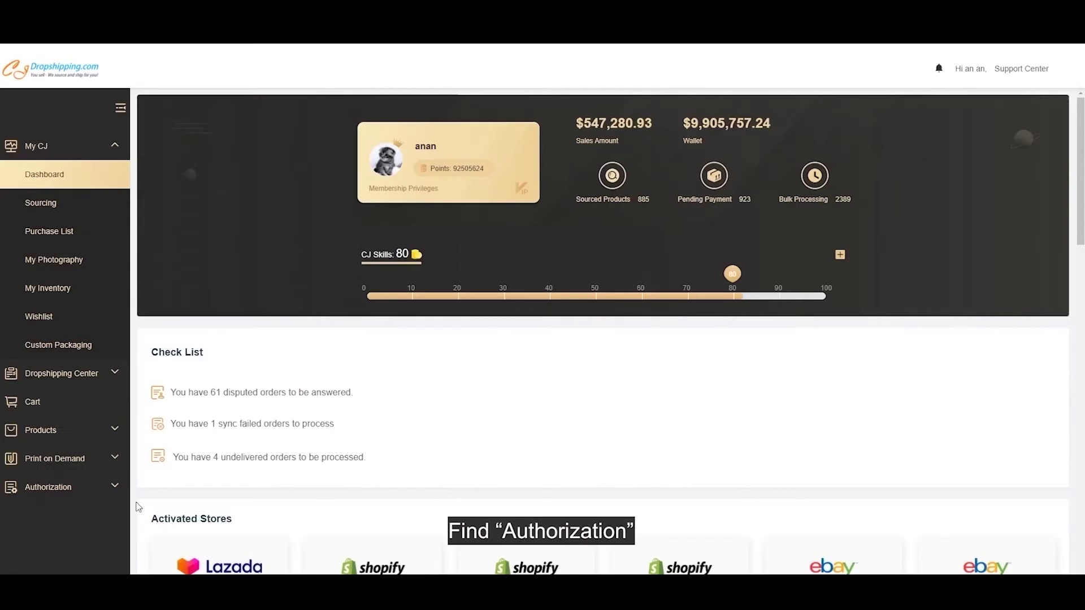
pyautogui.click(114, 487)
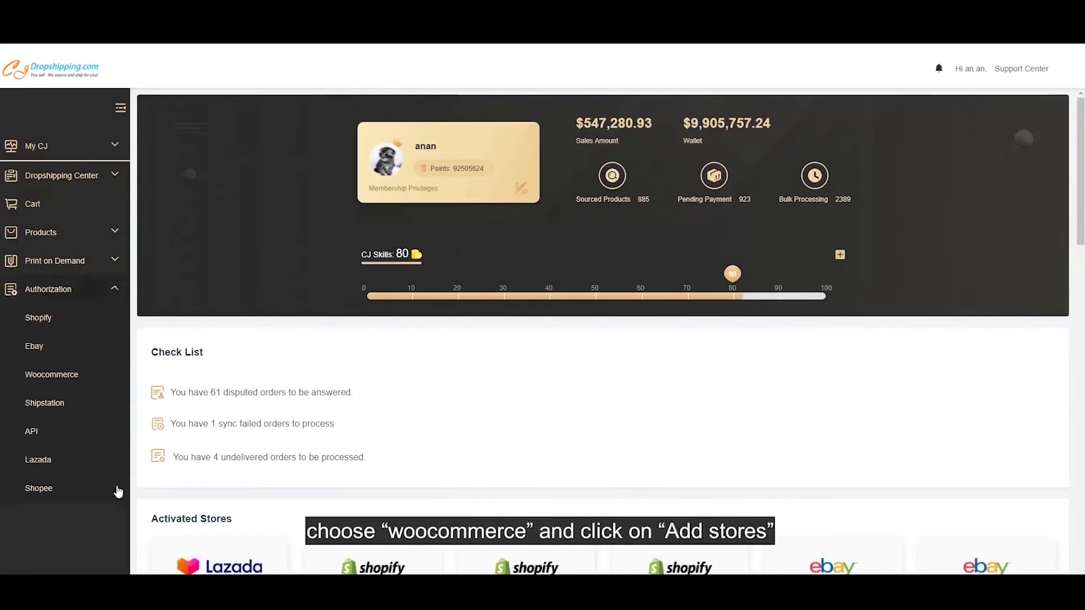
pyautogui.click(70, 375)
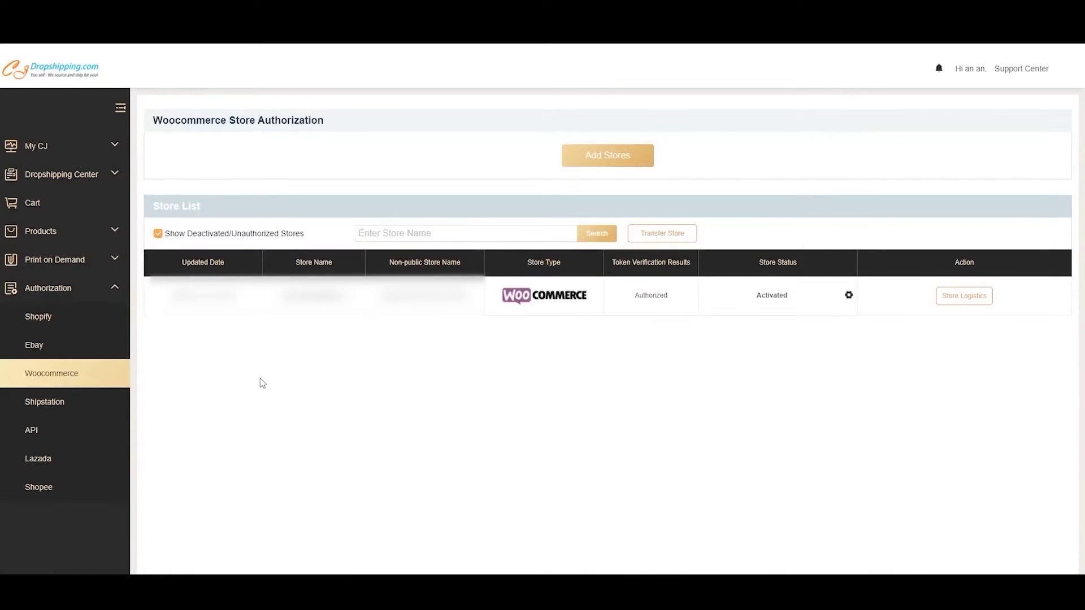
pyautogui.click(626, 163)
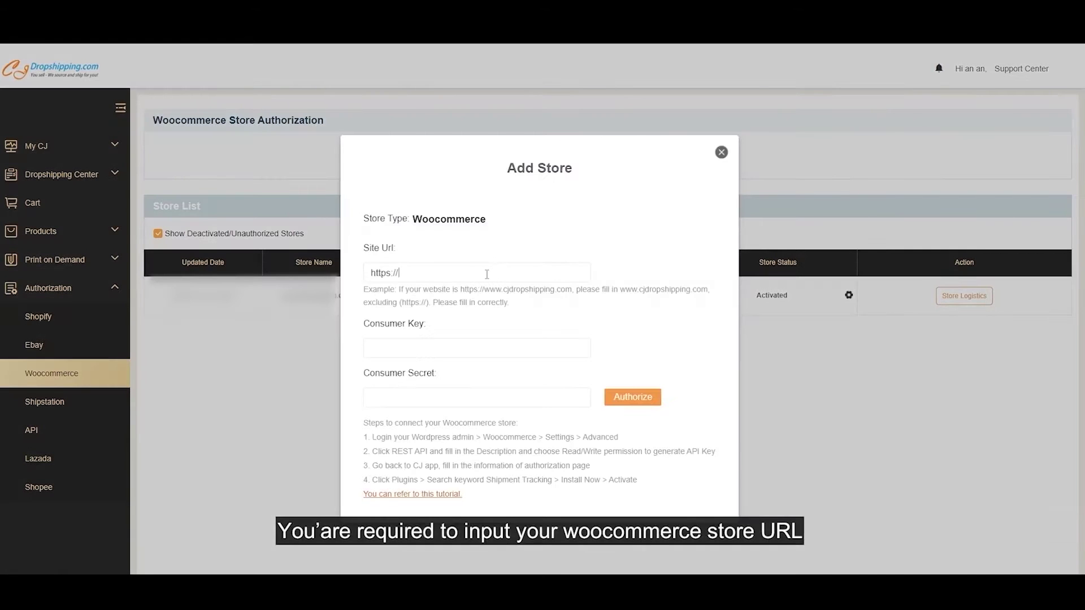
pyautogui.write('https://videos.cjdropshipping.com')
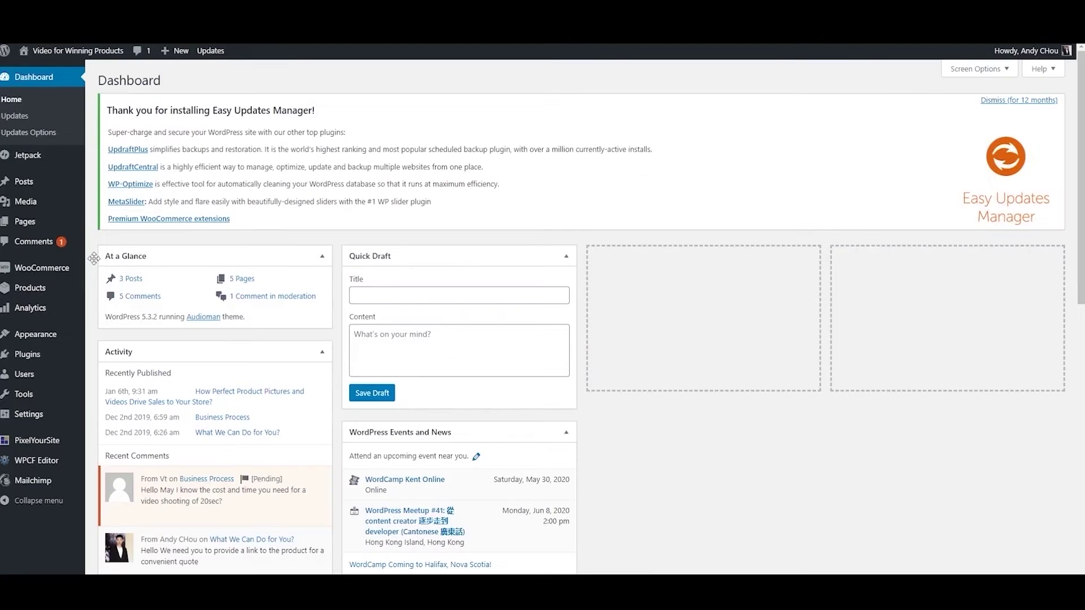
# Step: In the WordPress admin, open WooCommerce's advanced REST API settings and start adding a new key
pyautogui.moveTo(76, 274)
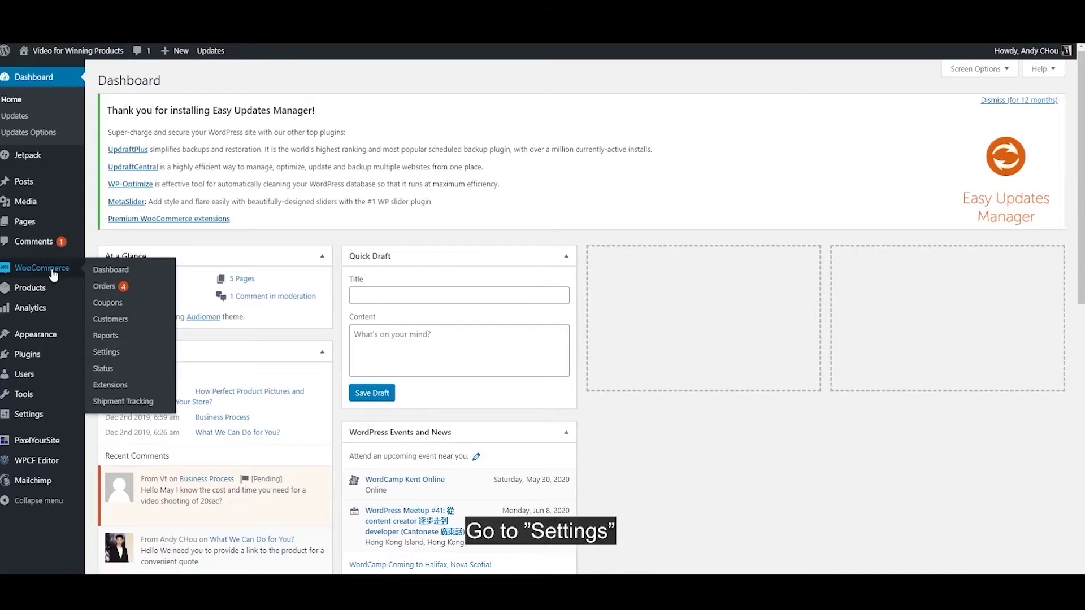
pyautogui.click(107, 352)
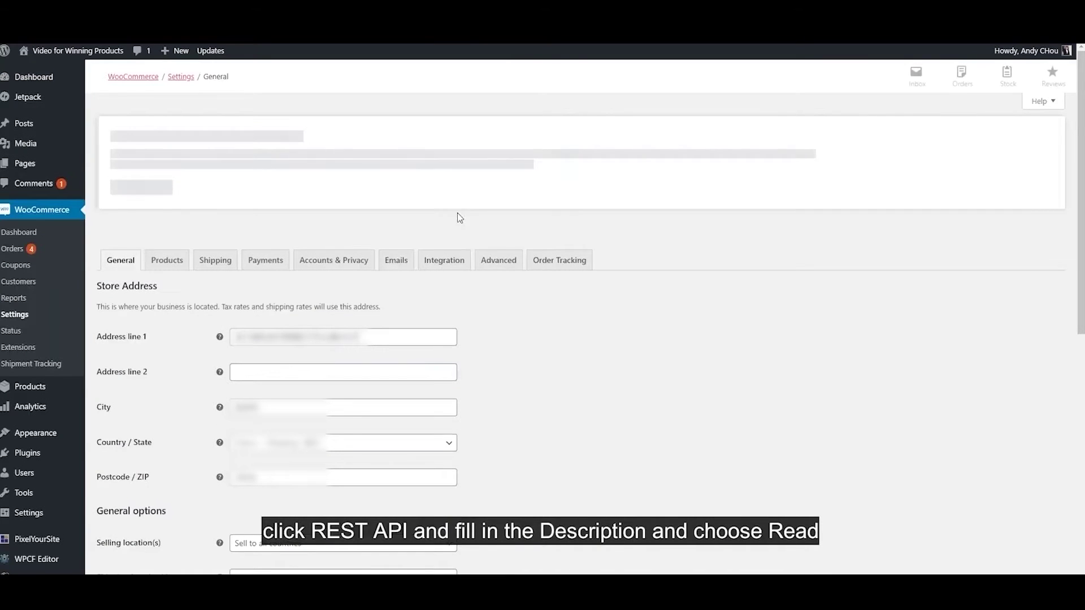
pyautogui.click(497, 259)
pyautogui.click(161, 281)
pyautogui.click(158, 304)
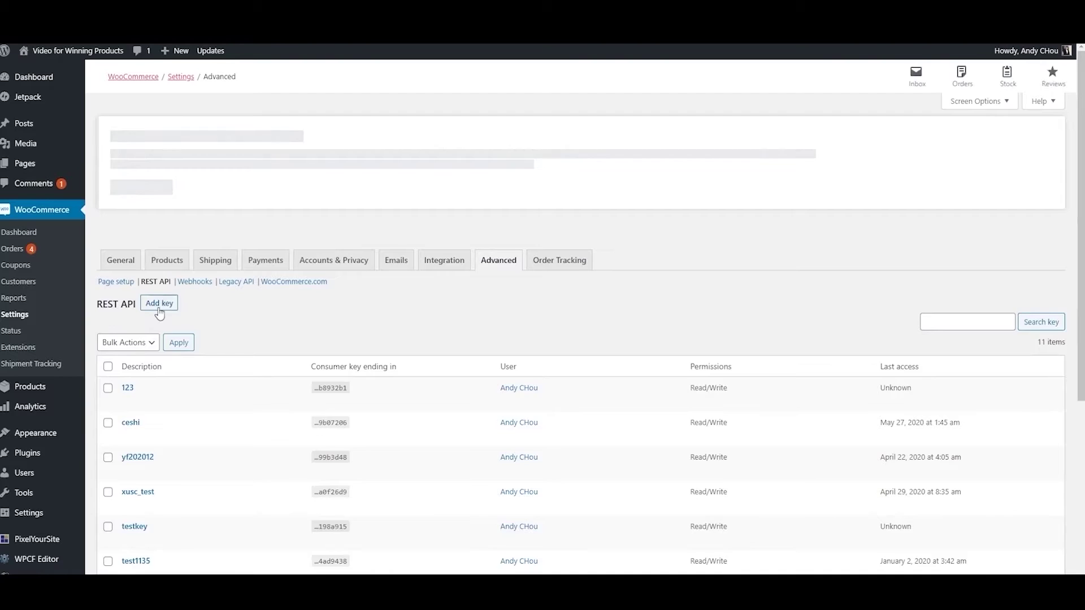
# Step: Describe the key as test, give it Read/Write permissions, and generate the API key
pyautogui.click(273, 329)
pyautogui.write('t')
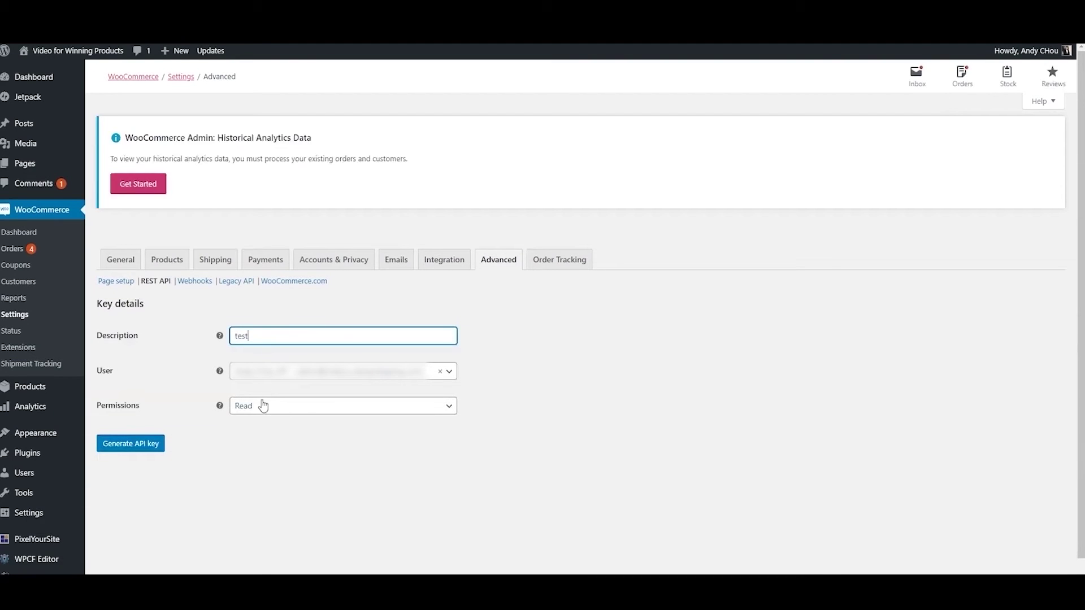
pyautogui.write('est')
pyautogui.click(267, 404)
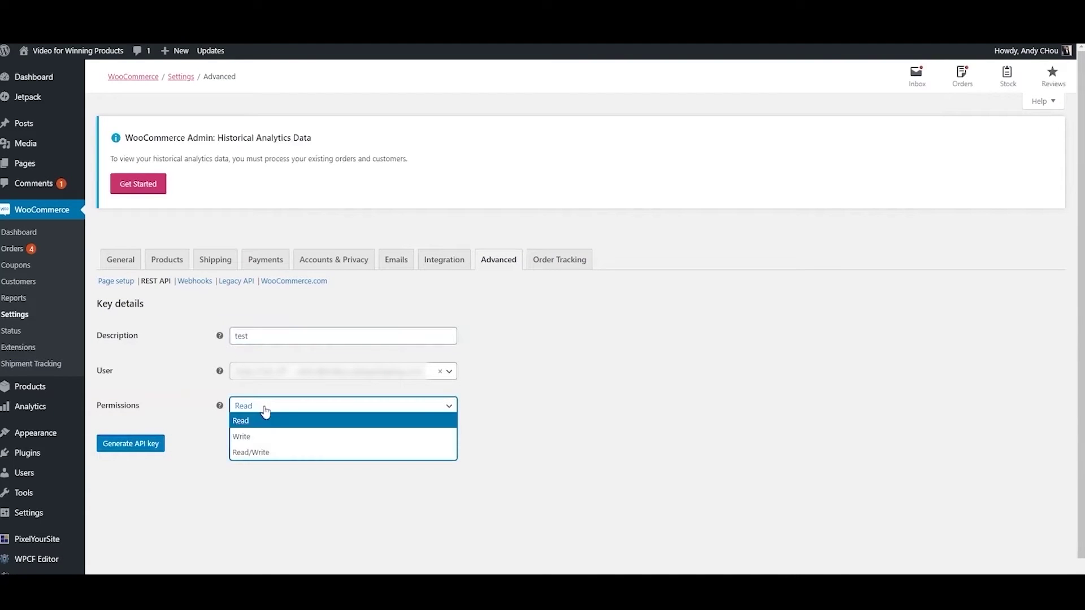
pyautogui.click(262, 454)
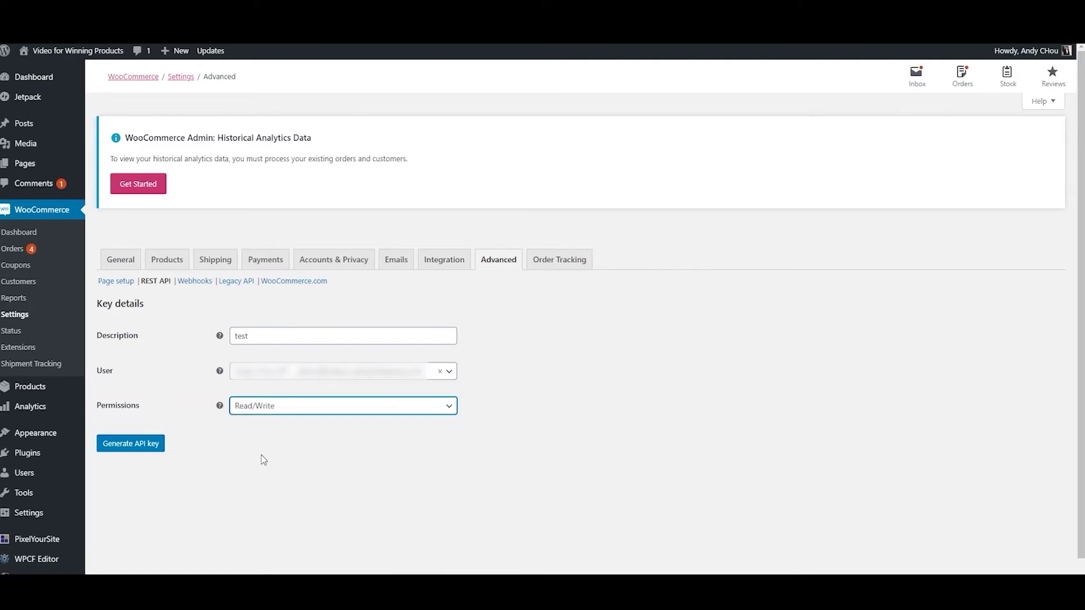
pyautogui.click(134, 444)
# Step: Copy the generated consumer key and consumer secret into the matching fields of CJ's WooCommerce Add Store form
pyautogui.scroll(-1, 456, 426)
pyautogui.click(459, 342)
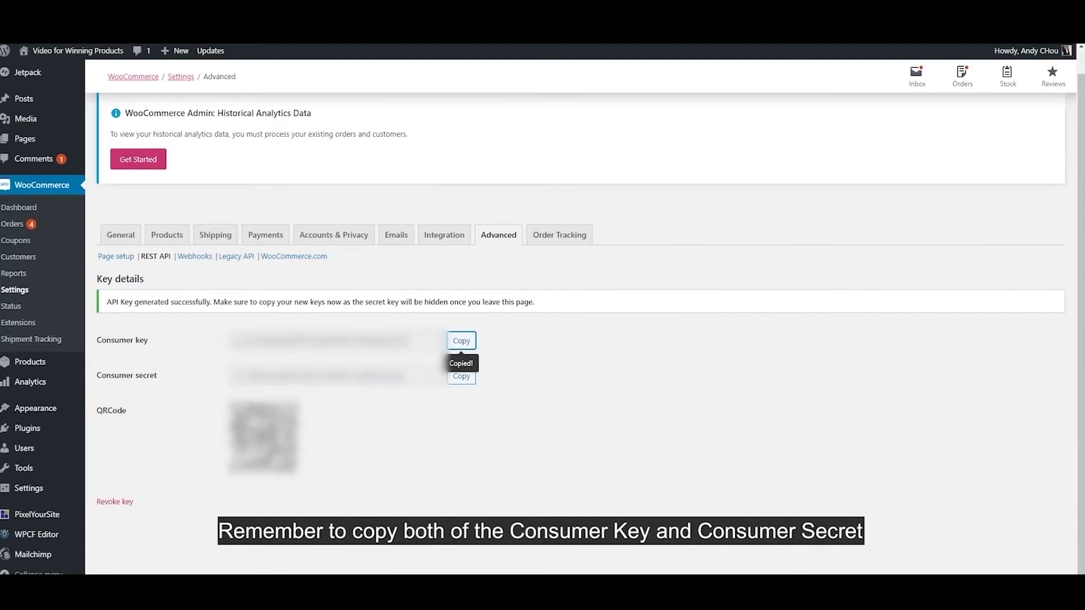
pyautogui.click(445, 46)
pyautogui.hotkey('ctrl', 'v')
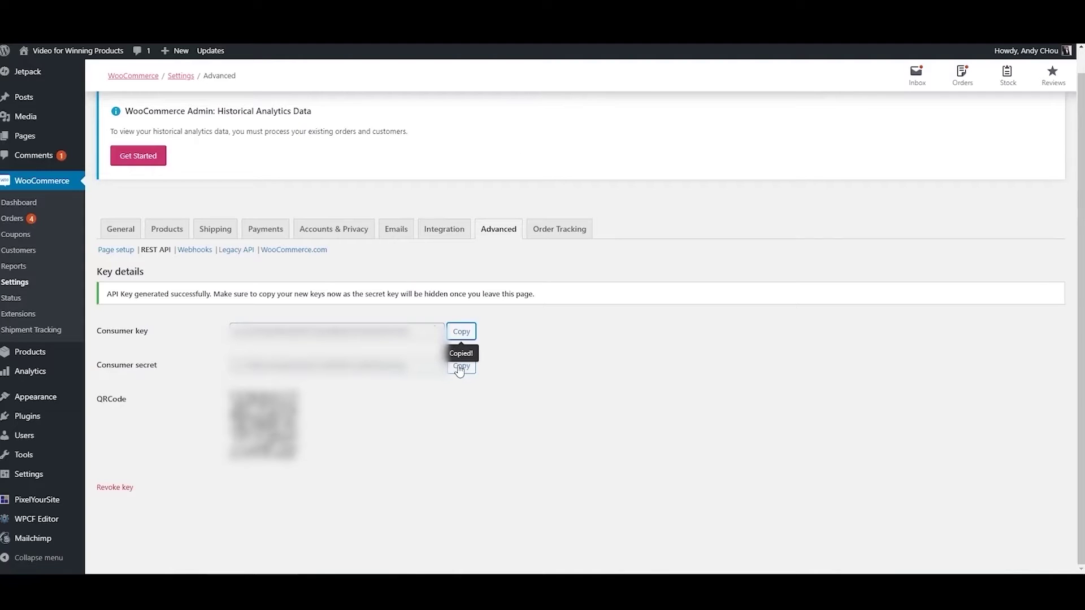
pyautogui.click(461, 367)
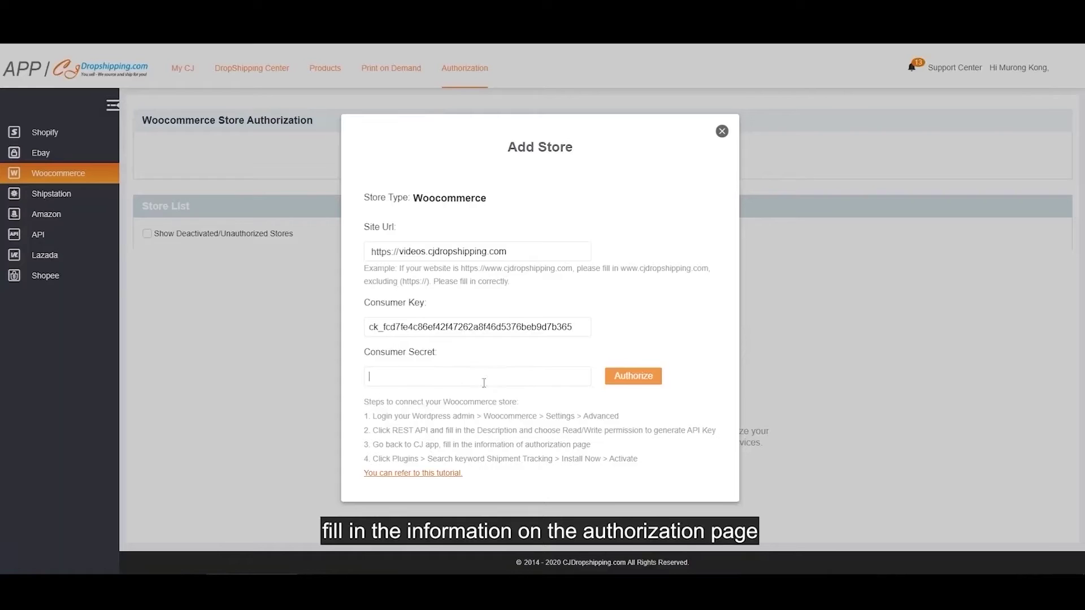
pyautogui.hotkey('ctrl', 'v')
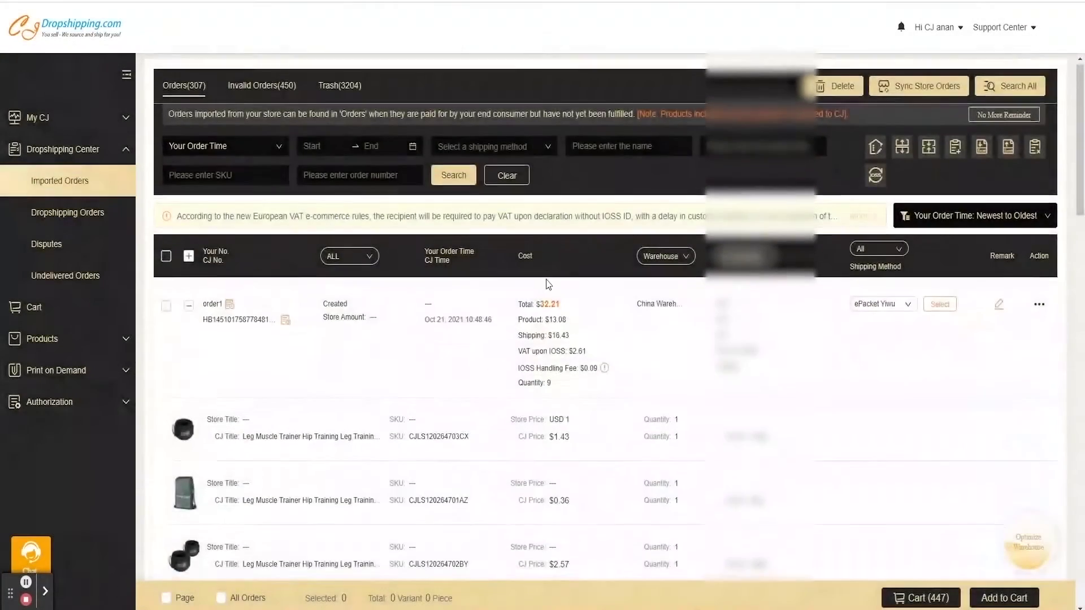
# Step: Look through the imported orders list in CJ's Dropshipping Center, including order costs and shipping methods
pyautogui.scroll(-4, 549, 284)
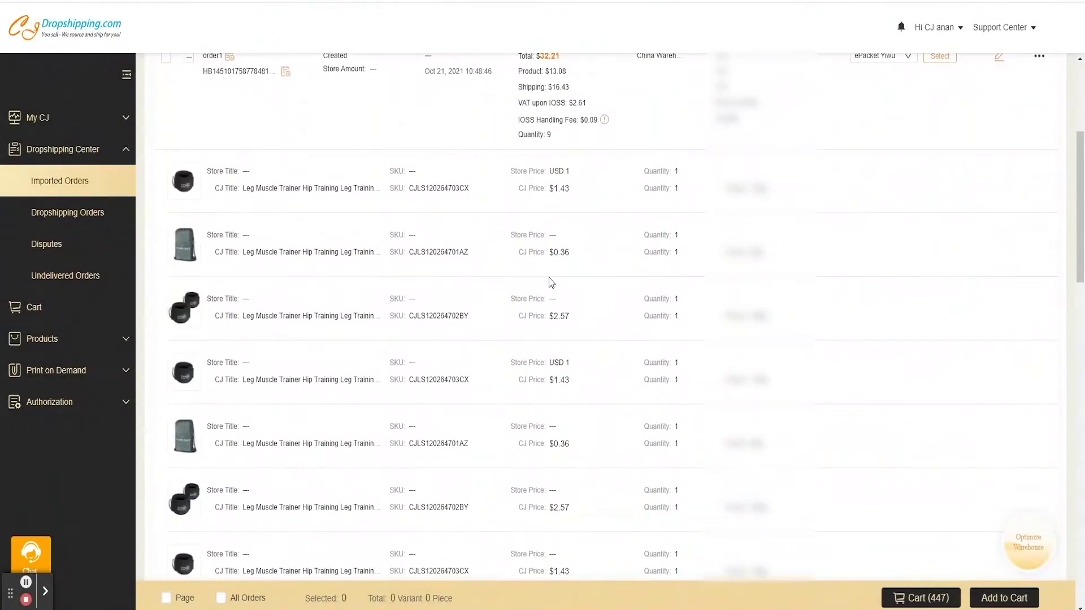
pyautogui.scroll(-10, 552, 282)
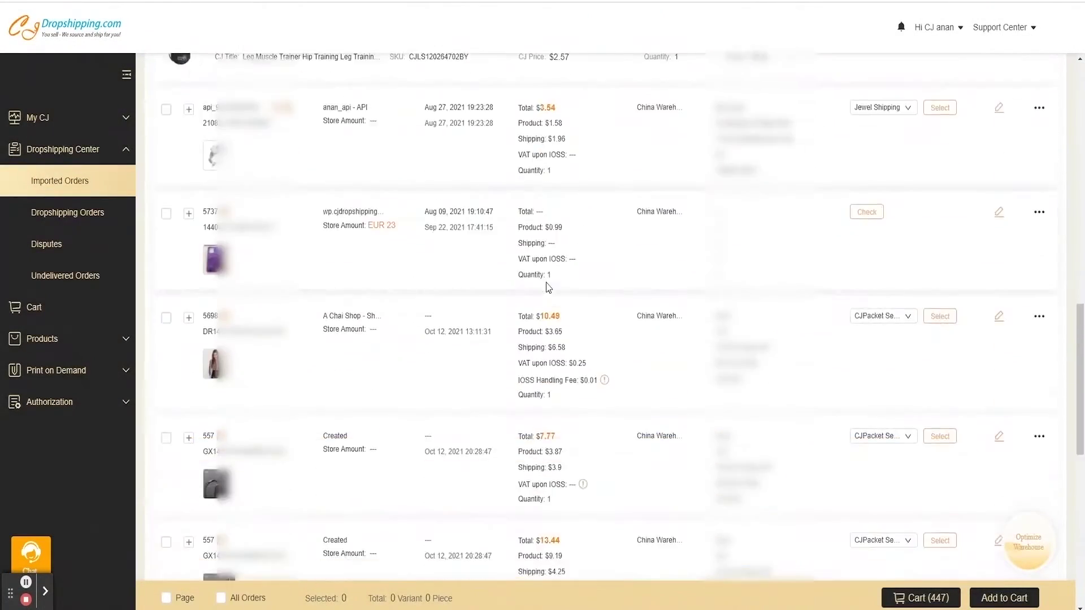
pyautogui.scroll(-15, 548, 287)
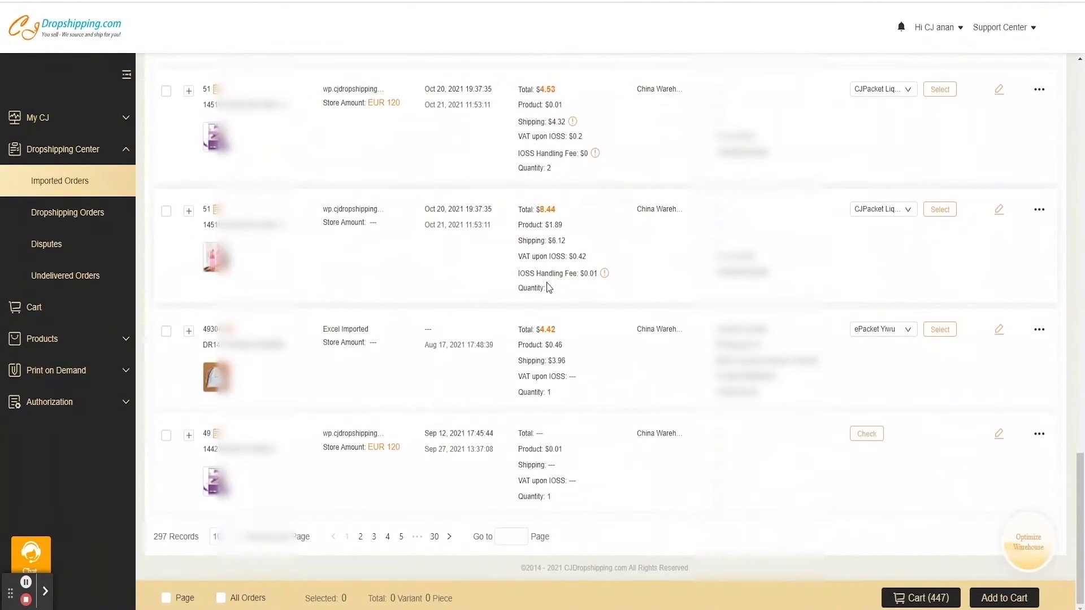
pyautogui.scroll(20, 548, 287)
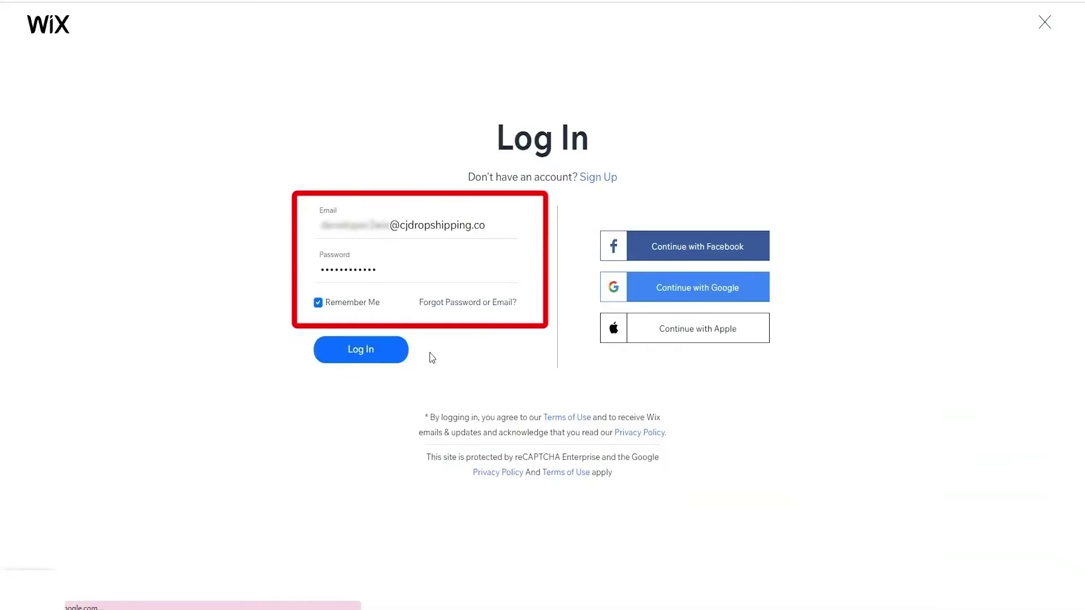
# Step: Log in to Wix, search the dashboard for CJ, and open the CJDropshipping app page
pyautogui.click(369, 356)
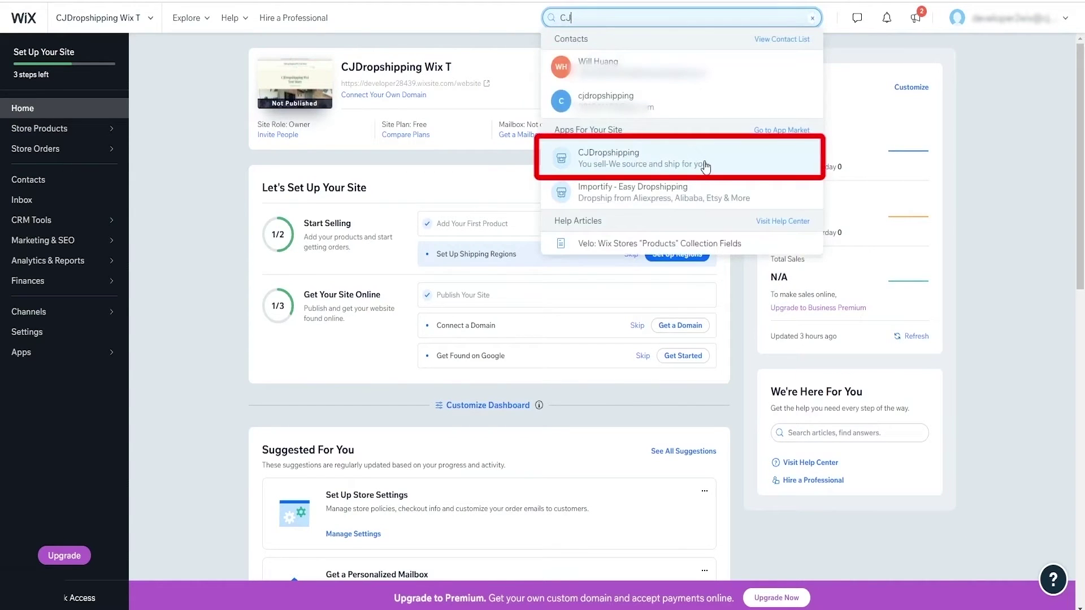
pyautogui.click(705, 165)
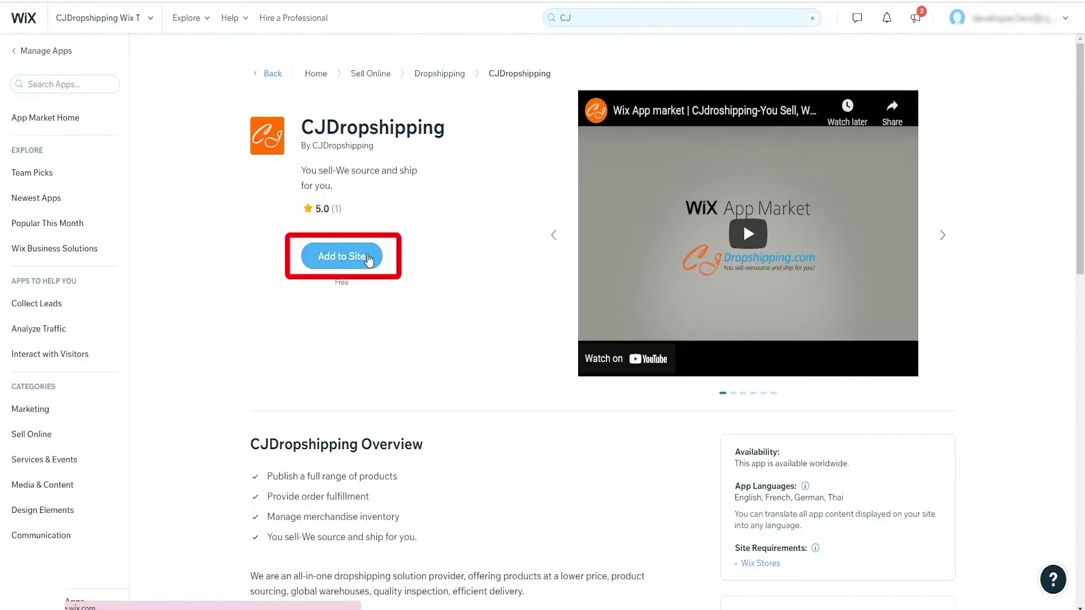
# Step: Add the CJDropshipping app to the Wix site, and open the Wix store authorization page in the CJ account
pyautogui.click(369, 260)
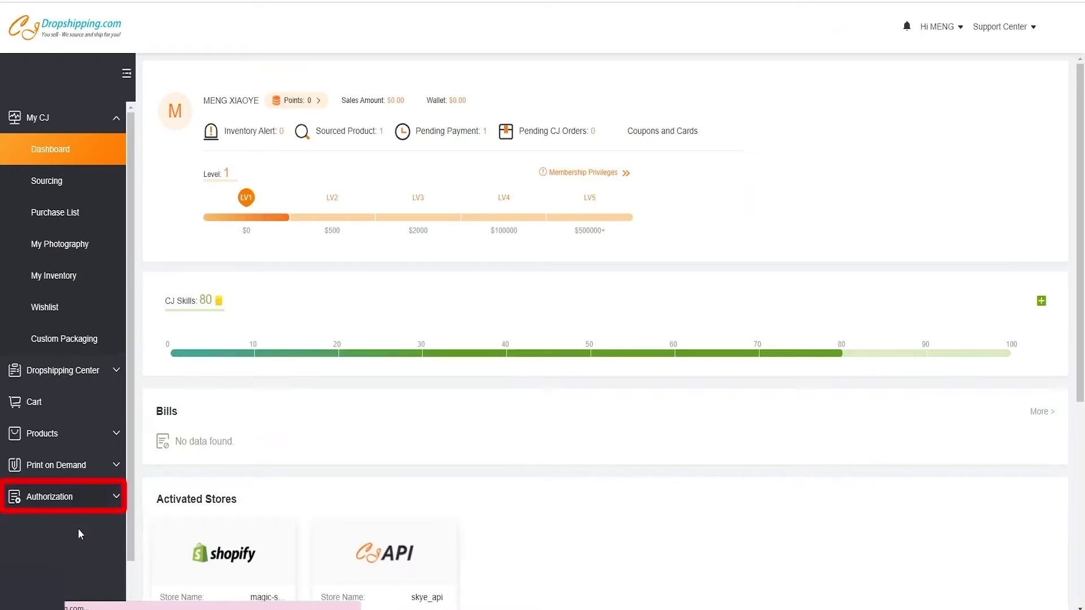
pyautogui.click(85, 497)
pyautogui.scroll(-5, 84, 497)
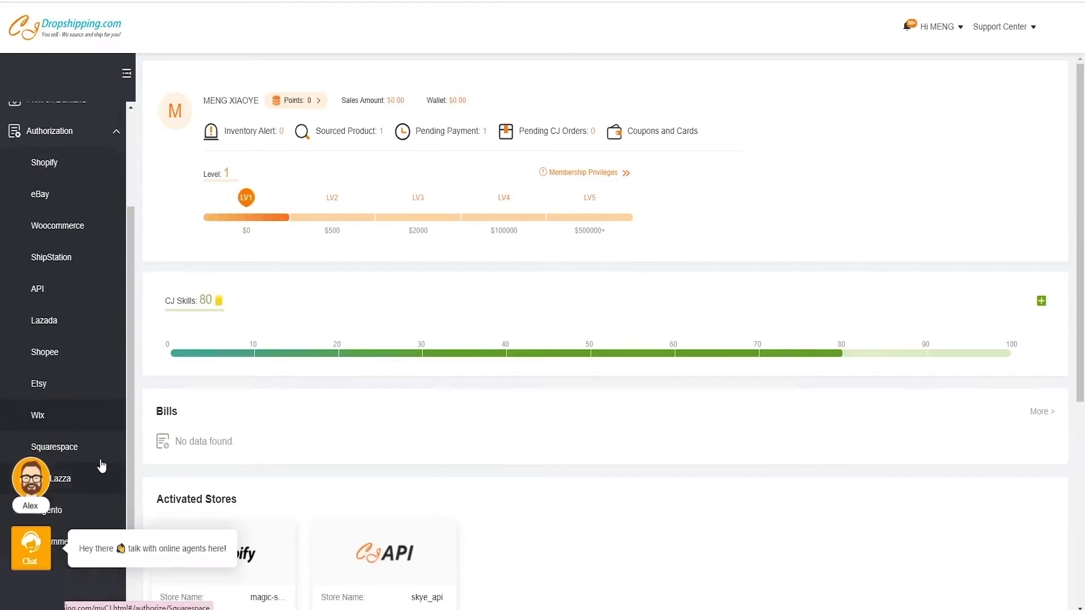
pyautogui.scroll(-1, 102, 465)
pyautogui.click(106, 368)
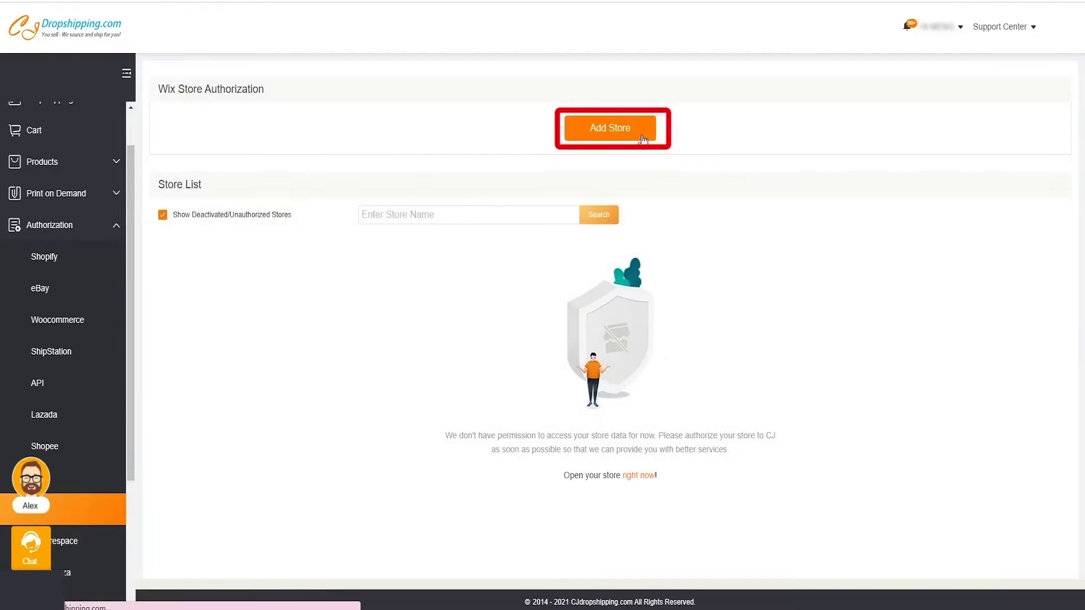
# Step: Add a Wix store in CJ, select the unpublished Wix site, and approve its authorization
pyautogui.click(644, 141)
pyautogui.click(597, 214)
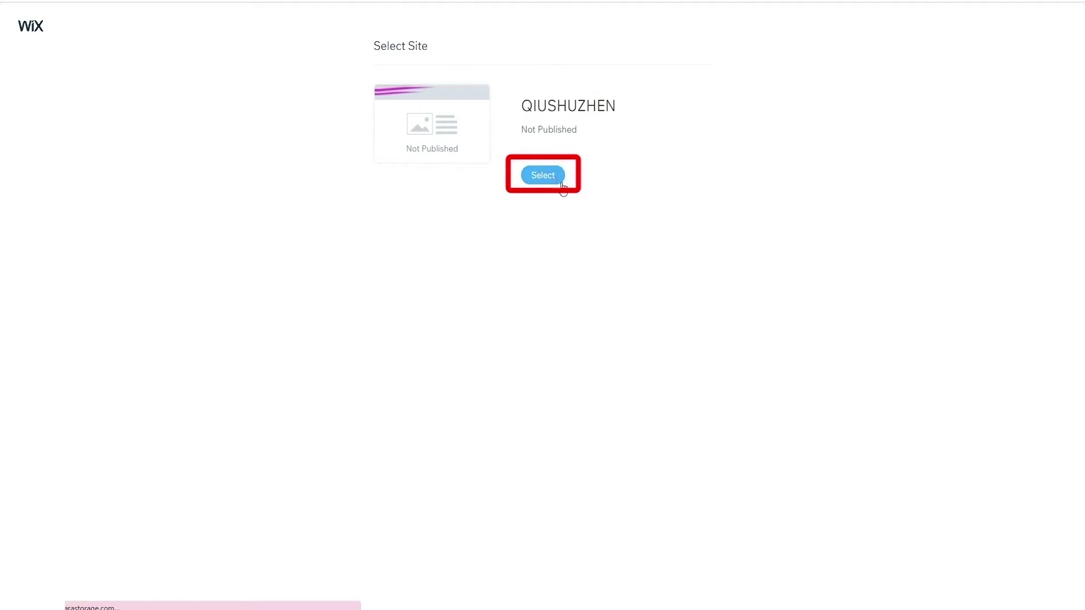
pyautogui.click(562, 183)
pyautogui.click(670, 188)
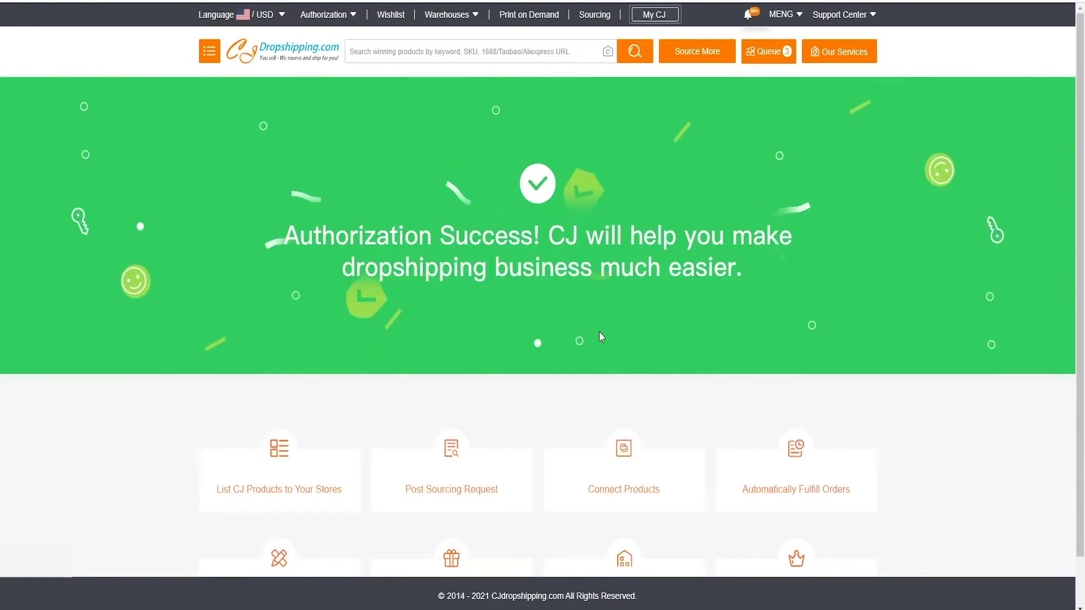
pyautogui.scroll(-1, 591, 333)
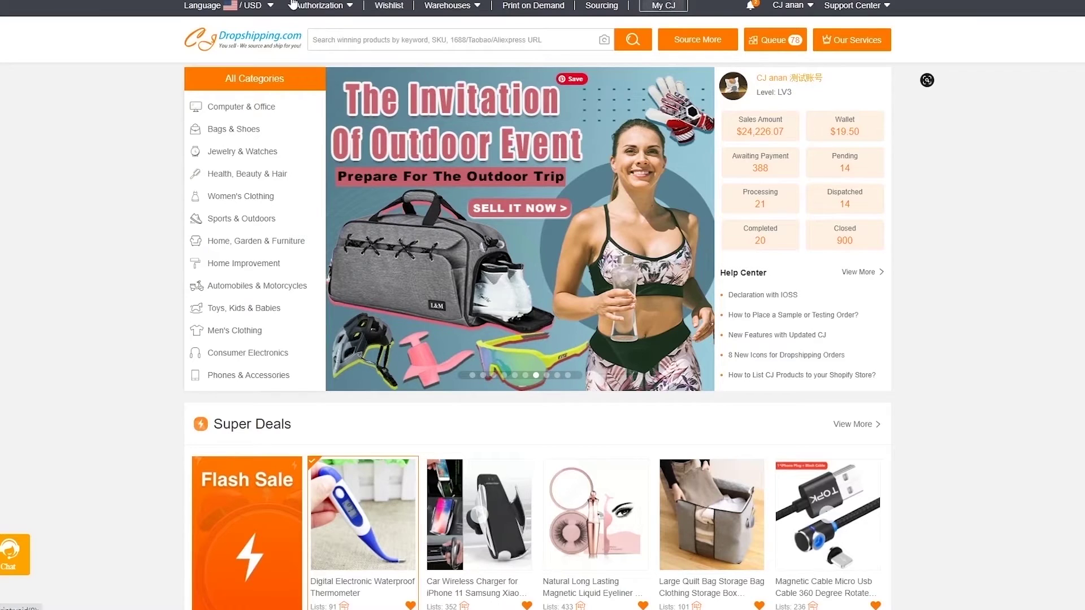
# Step: Open CJ's Shoplazza store authorization, add a store with the address cjdropshipping, and authorize it
pyautogui.moveTo(326, 8)
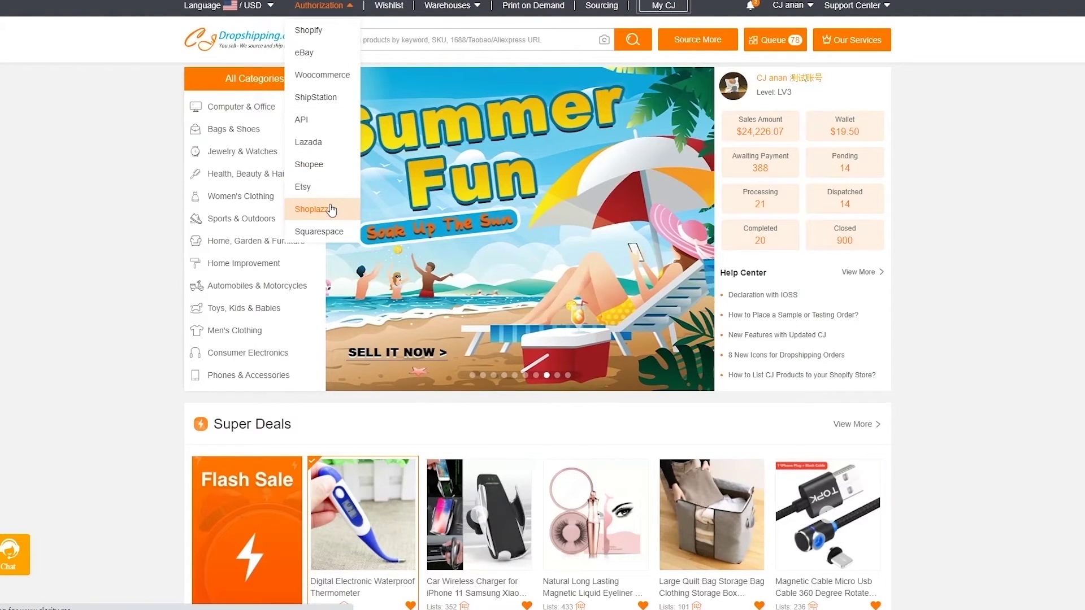
pyautogui.click(331, 210)
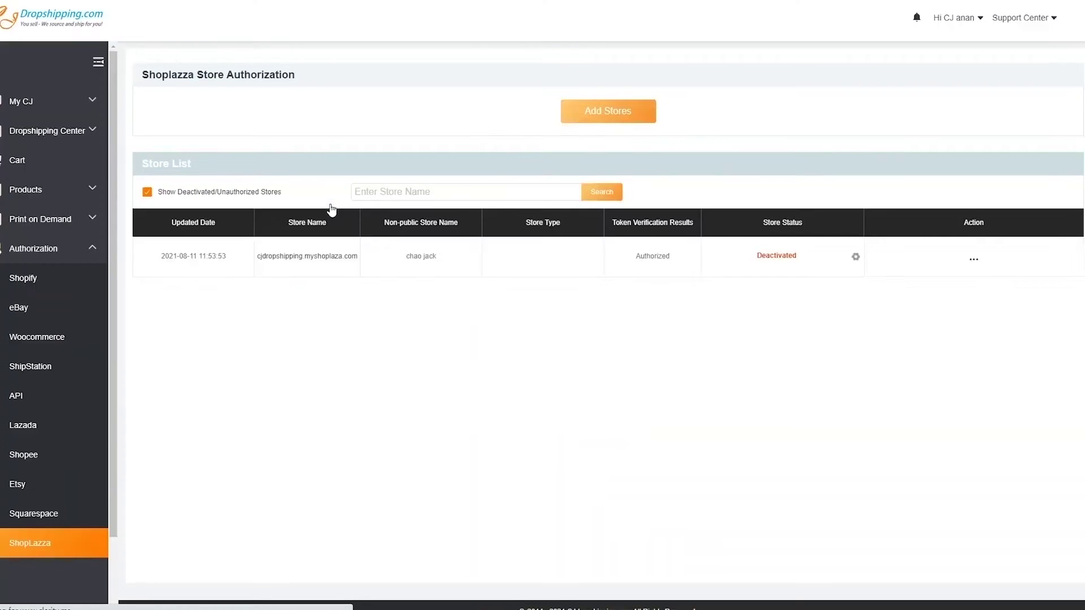
pyautogui.click(610, 116)
pyautogui.click(516, 311)
pyautogui.write('cjdropshipping')
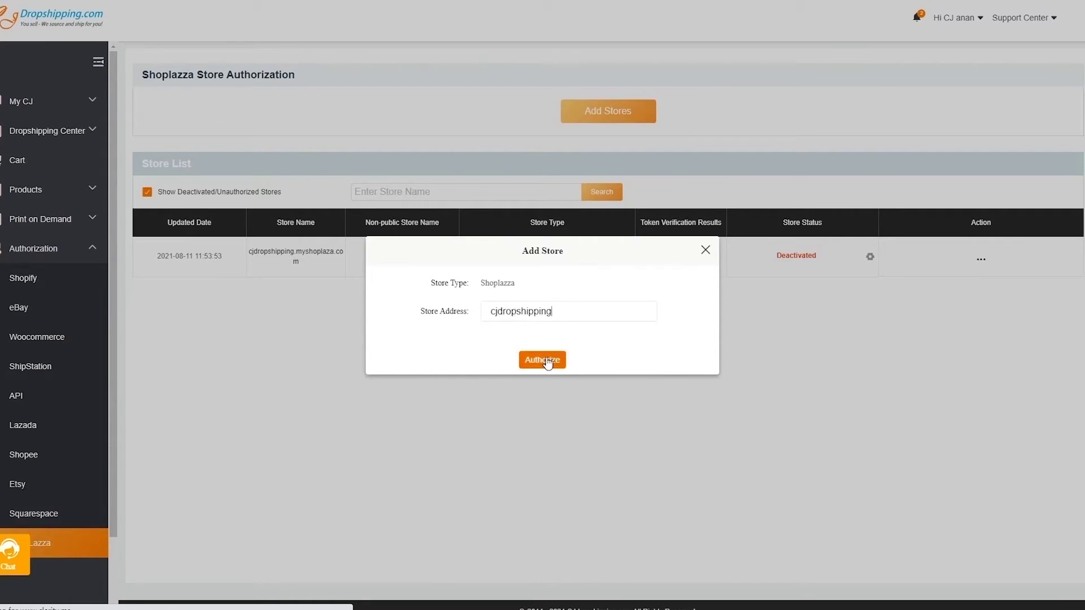
pyautogui.click(547, 362)
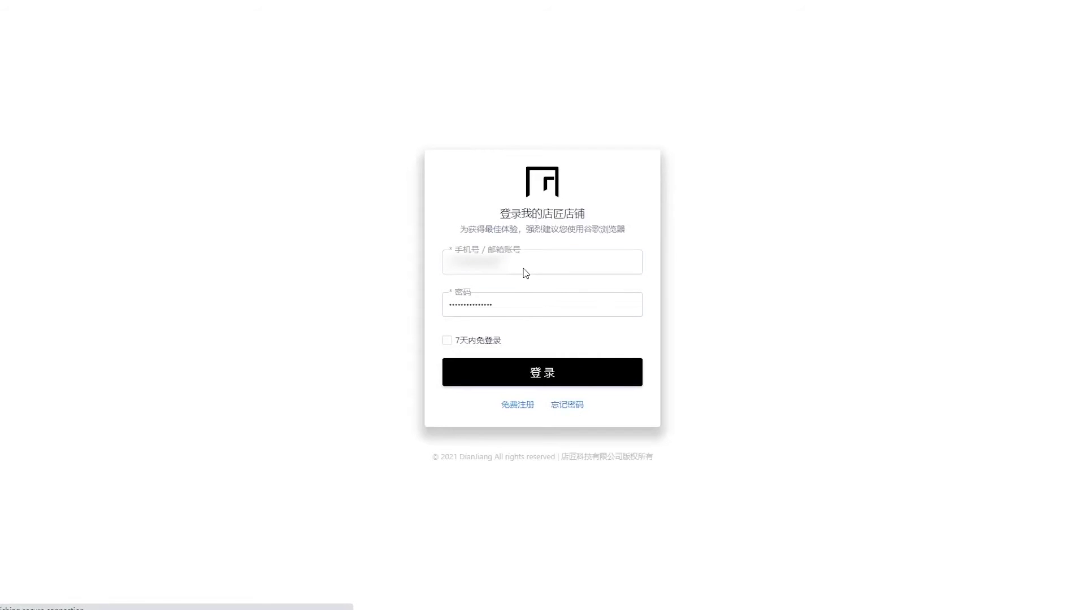
# Step: Log in to the Shoplazza store with the filled-in account credentials
pyautogui.click(524, 266)
pyautogui.click(537, 297)
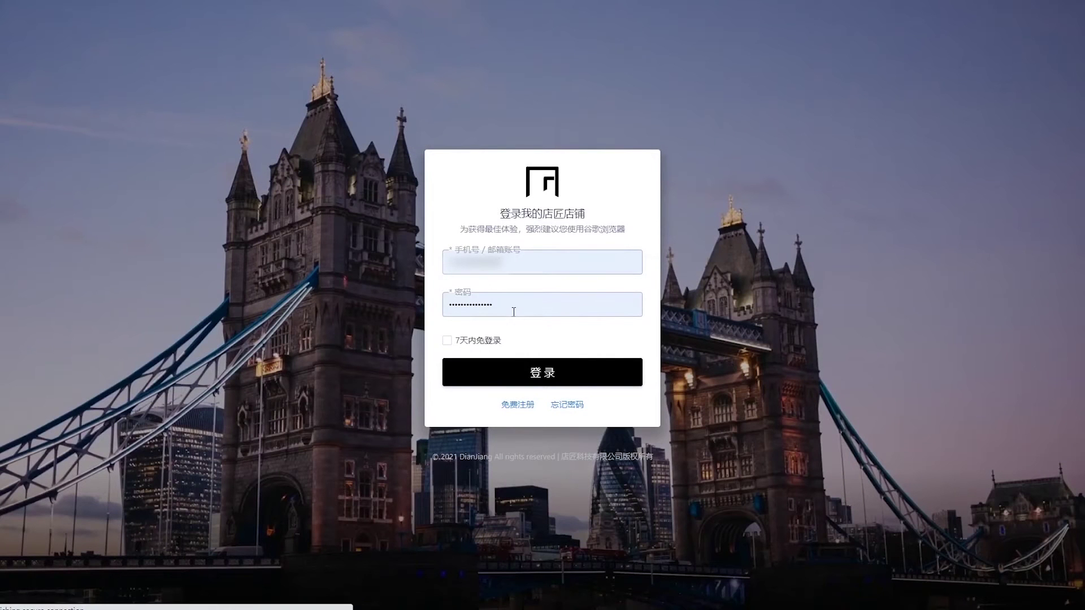
pyautogui.click(502, 367)
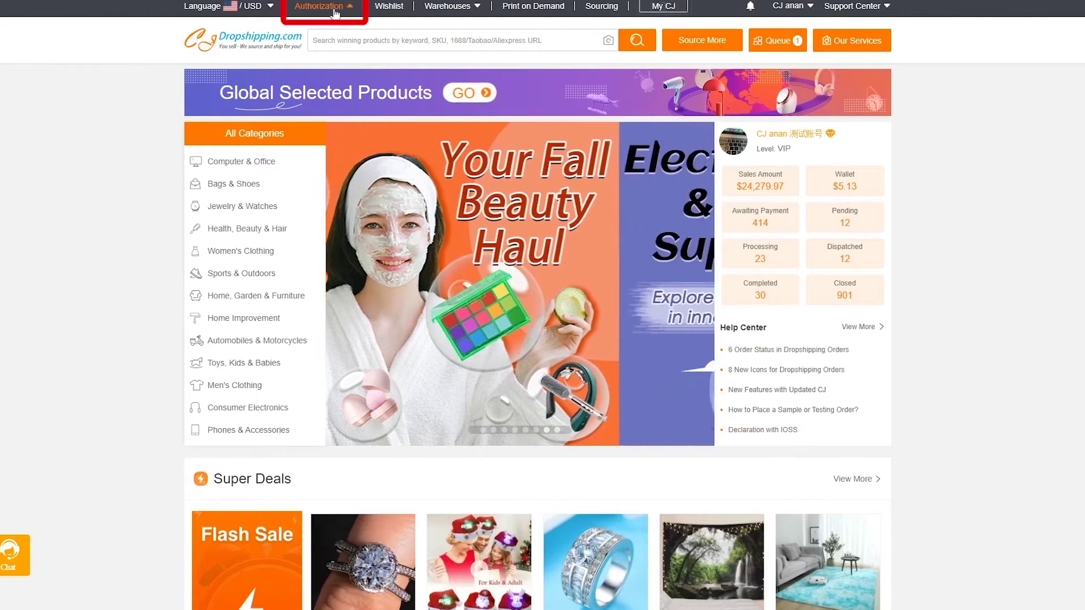
# Step: Open CJ's Magento store authorization and start adding a Magento store
pyautogui.moveTo(335, 13)
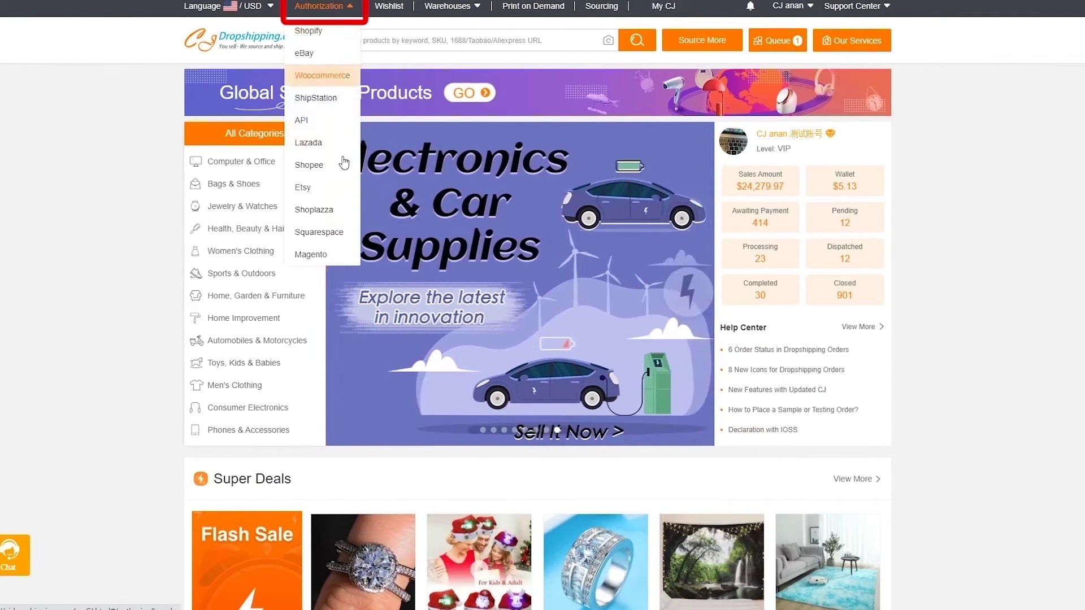
pyautogui.click(336, 258)
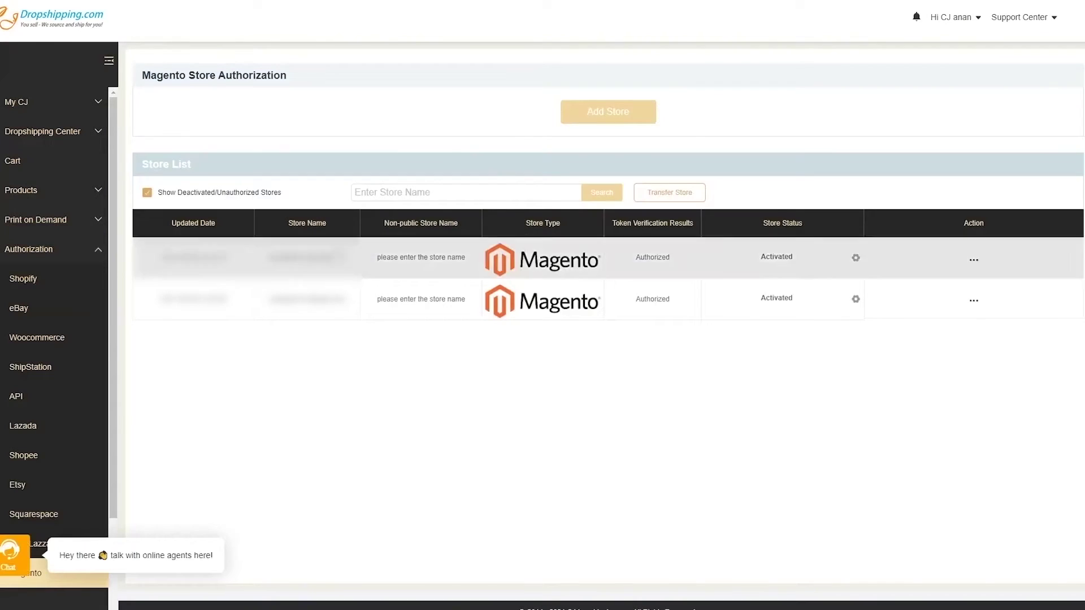
pyautogui.click(600, 114)
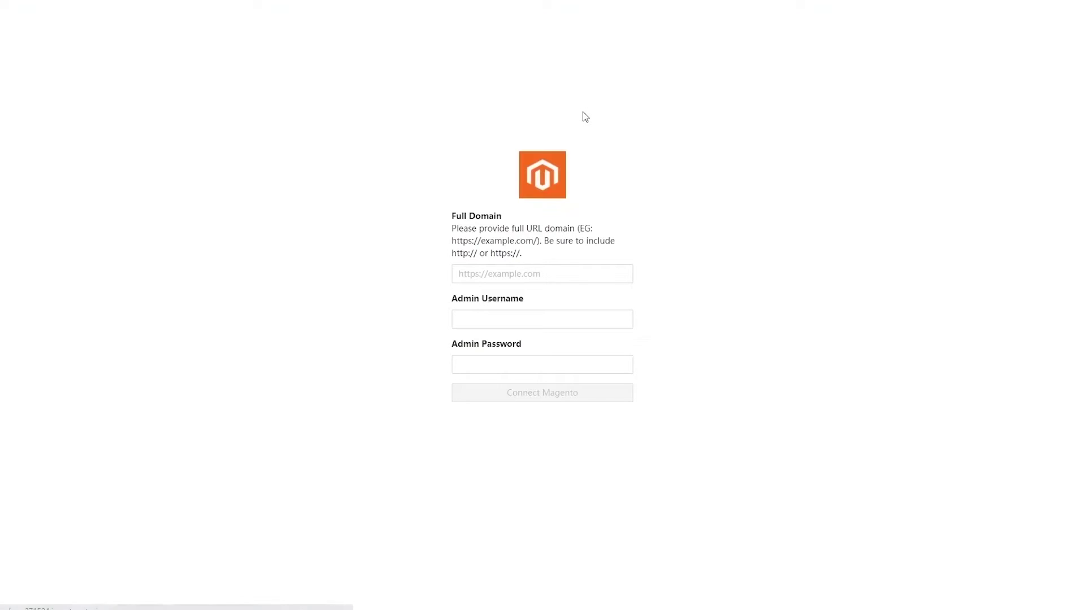
pyautogui.click(551, 273)
pyautogui.hotkey('ctrl', 'v')
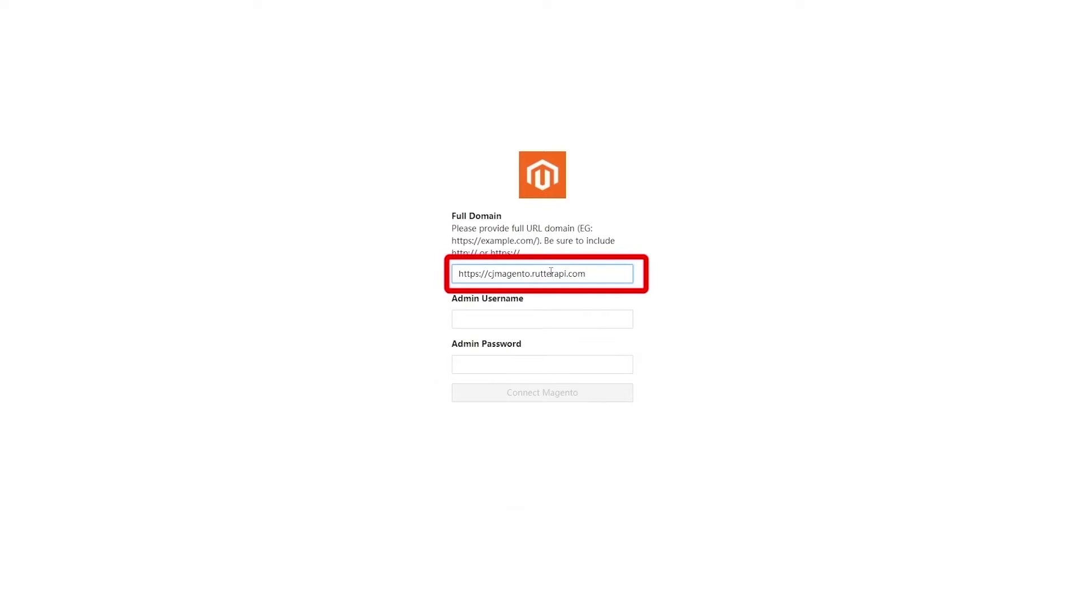
pyautogui.click(545, 316)
pyautogui.write('user91459')
pyautogui.click(509, 361)
pyautogui.hotkey('ctrl', 'v')
pyautogui.click(563, 399)
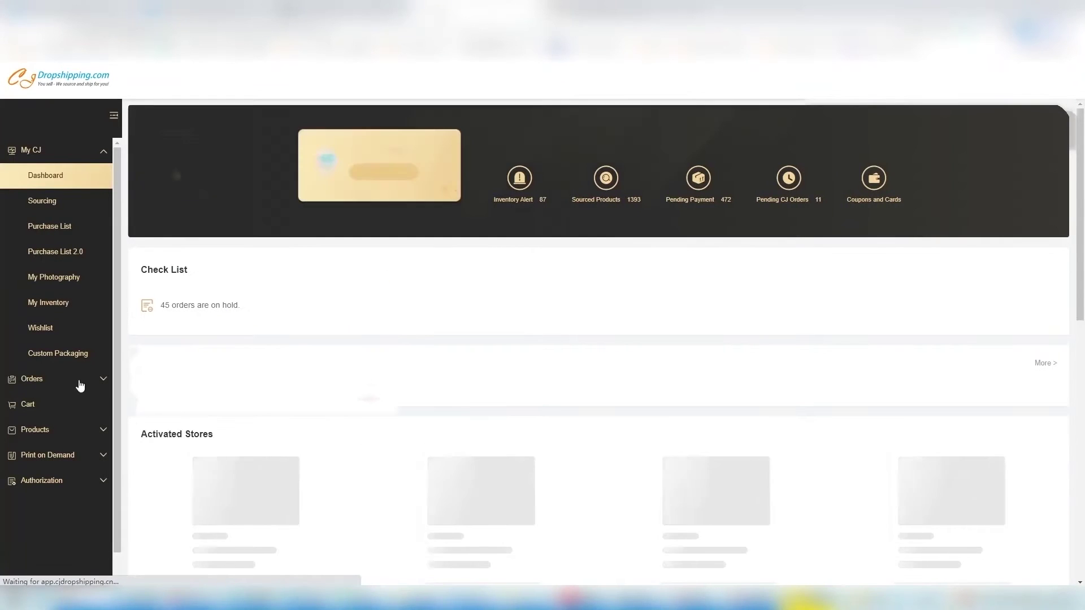
# Step: Open the imported orders in CJ, dismiss the IOSS notice, and look through the order list
pyautogui.click(79, 384)
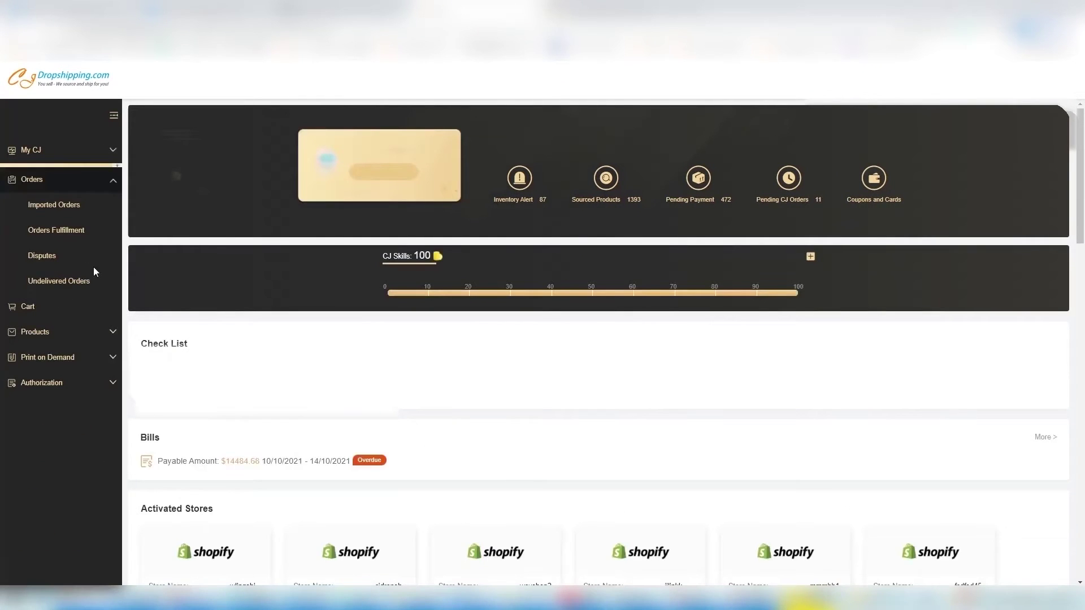
pyautogui.click(70, 204)
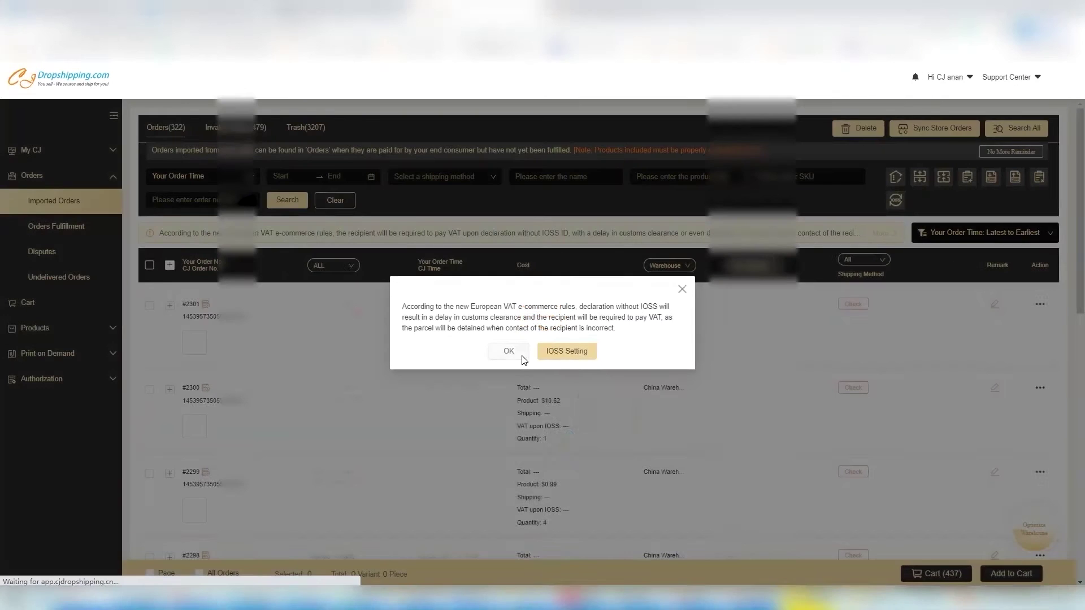
pyautogui.click(514, 353)
pyautogui.scroll(-3, 515, 353)
pyautogui.scroll(-2, 614, 328)
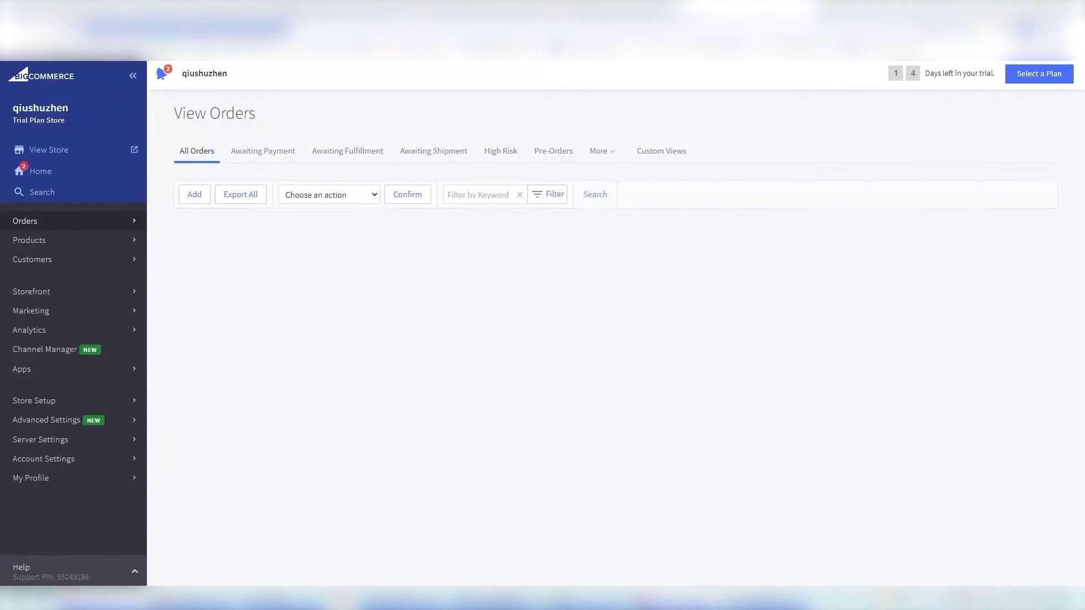
# Step: Open the BigCommerce App Marketplace, search for CJ, and start getting the CJDropshipping app
pyautogui.click(77, 376)
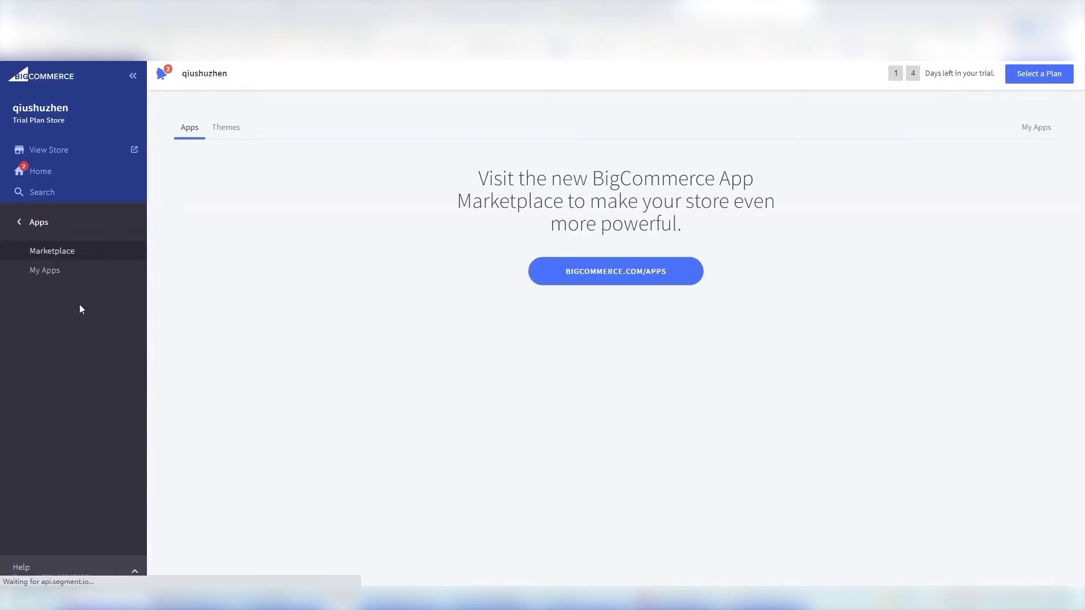
pyautogui.click(626, 283)
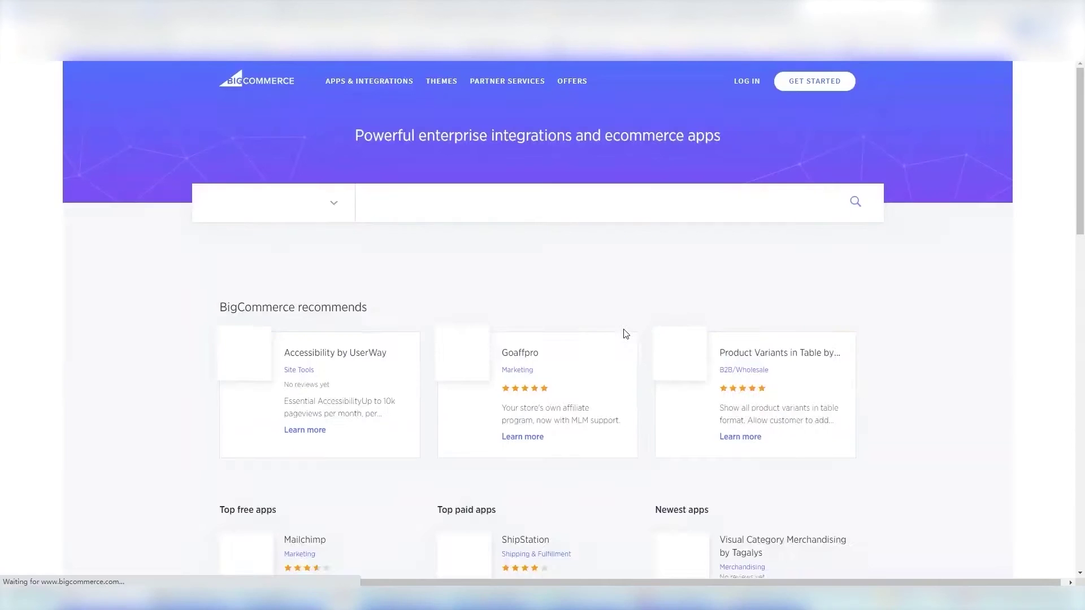
pyautogui.write('CJ')
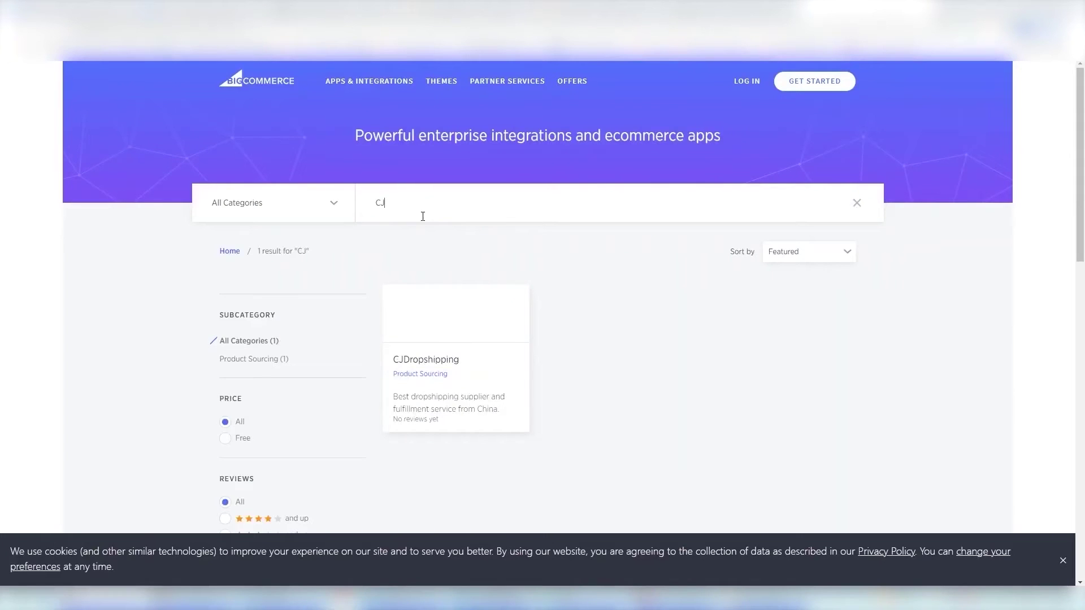
pyautogui.click(438, 315)
pyautogui.click(799, 259)
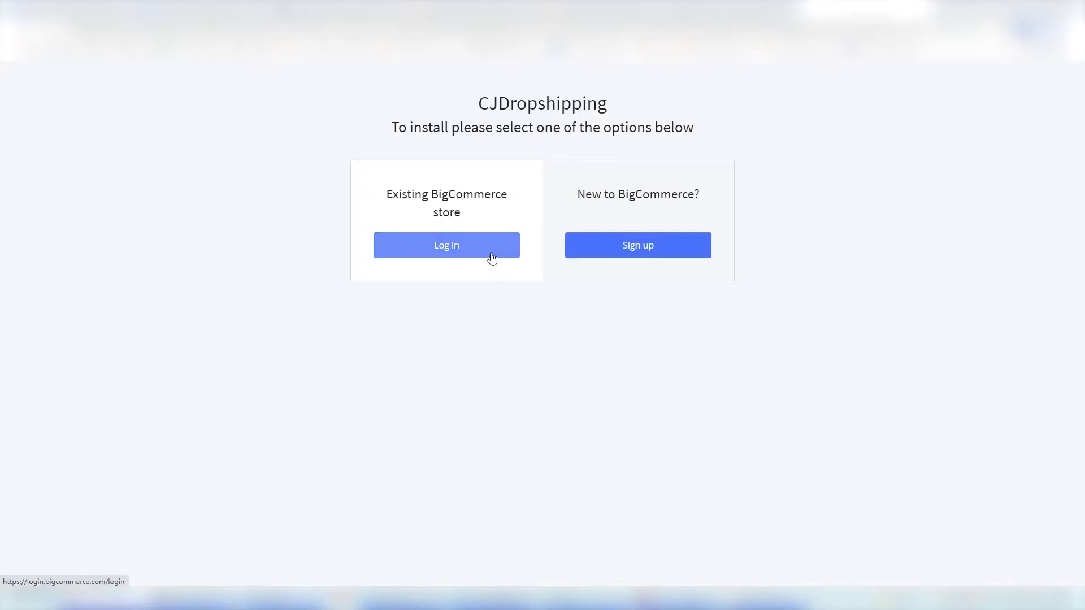
# Step: Log in as an existing BigCommerce store, install CJDropshipping, and connect BigCommerce with CJDropshipping in the maximized authorization window
pyautogui.click(492, 256)
pyautogui.click(387, 237)
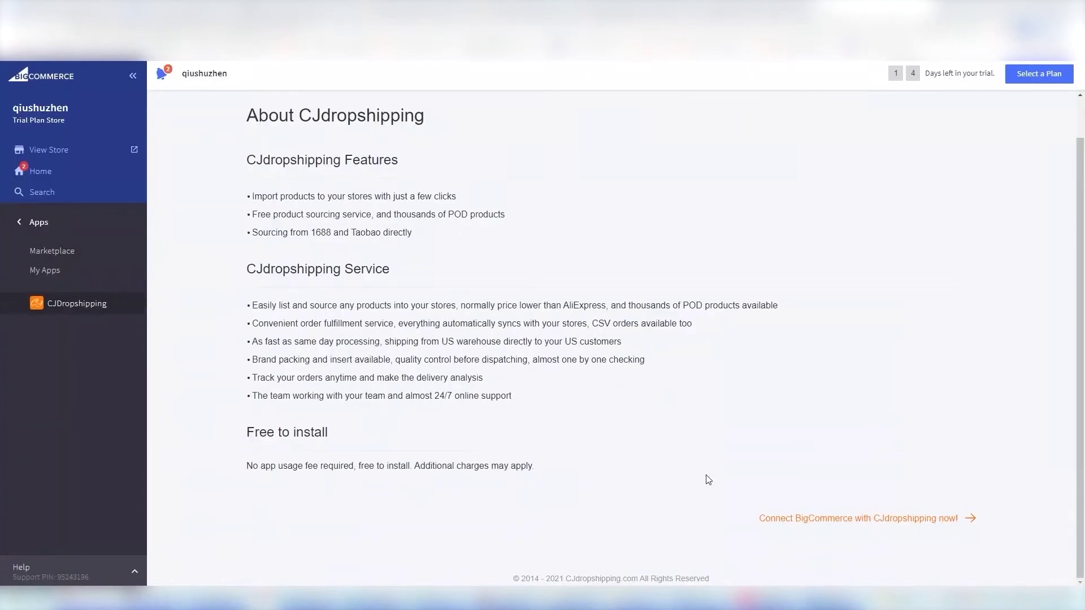
pyautogui.click(856, 523)
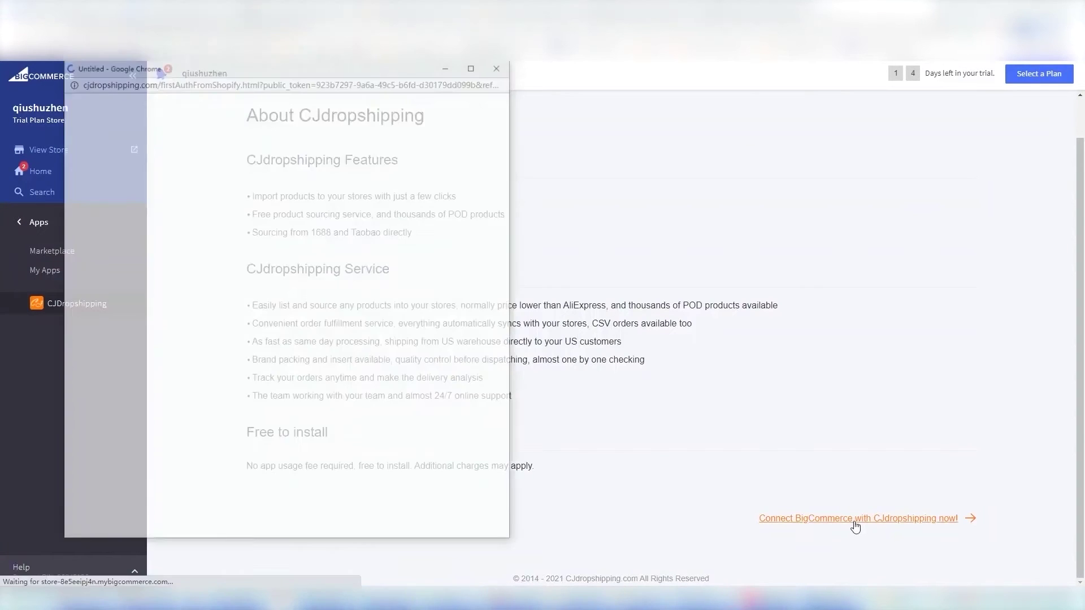
pyautogui.click(468, 67)
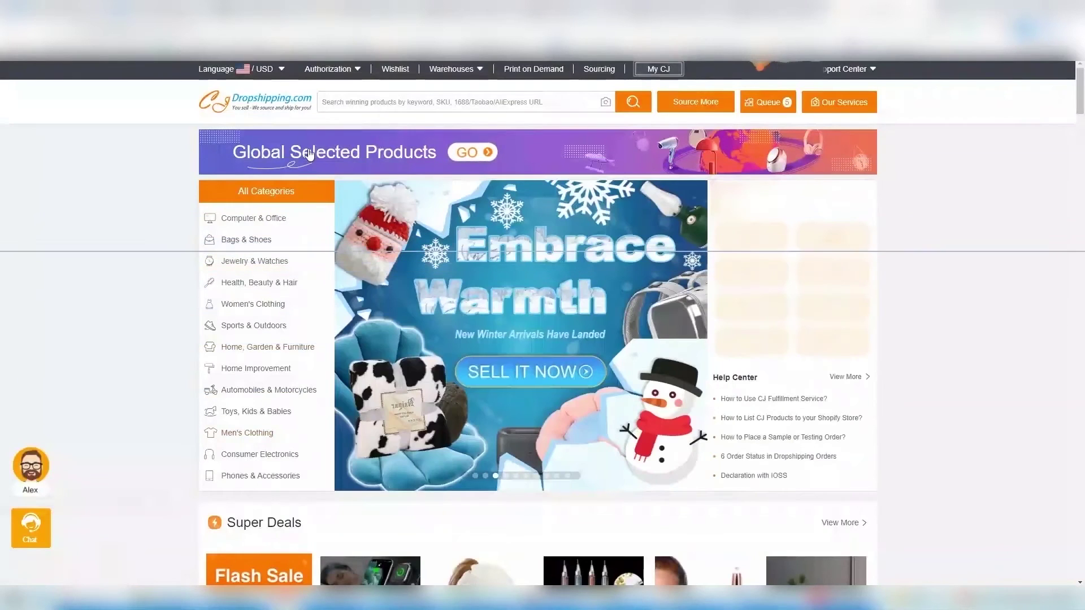
# Step: Add a BigCommerce store from CJ's store authorization, enter its mybigcommerce.com URL, and connect it with CJDropshipping
pyautogui.moveTo(328, 69)
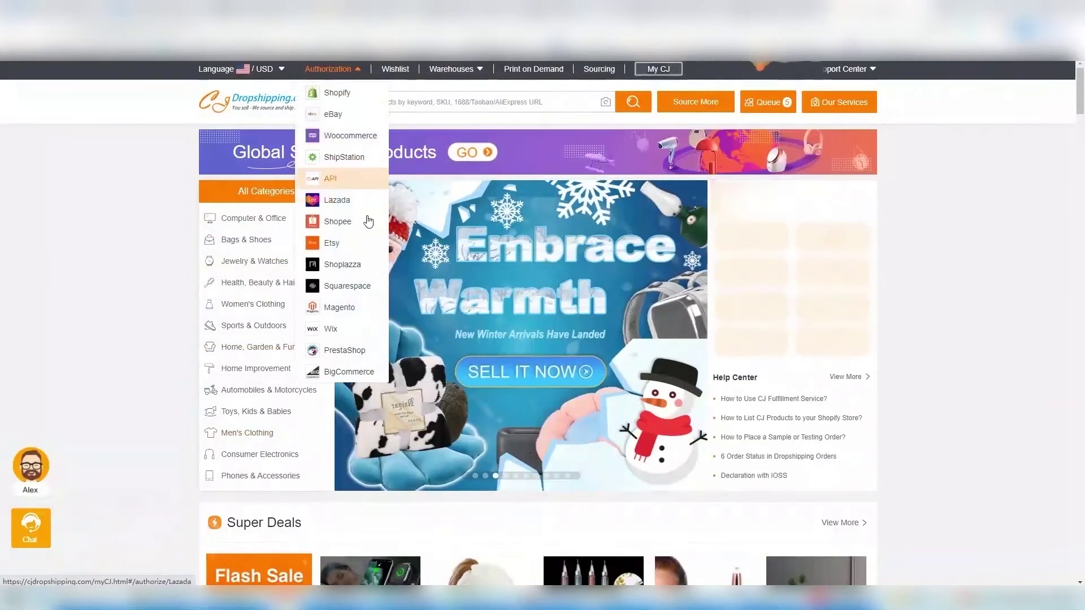
pyautogui.click(362, 375)
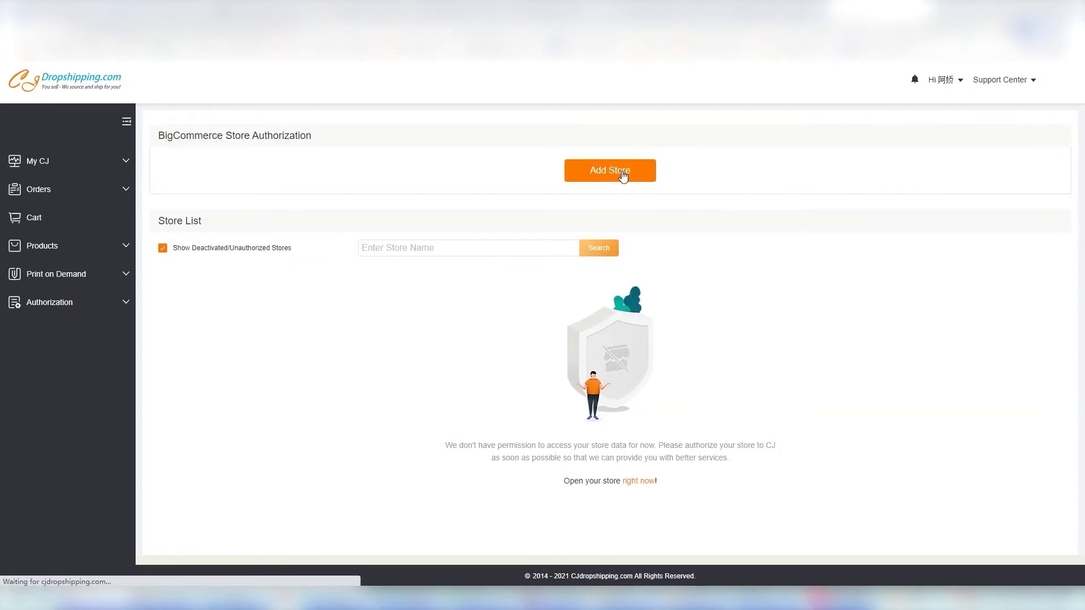
pyautogui.click(537, 290)
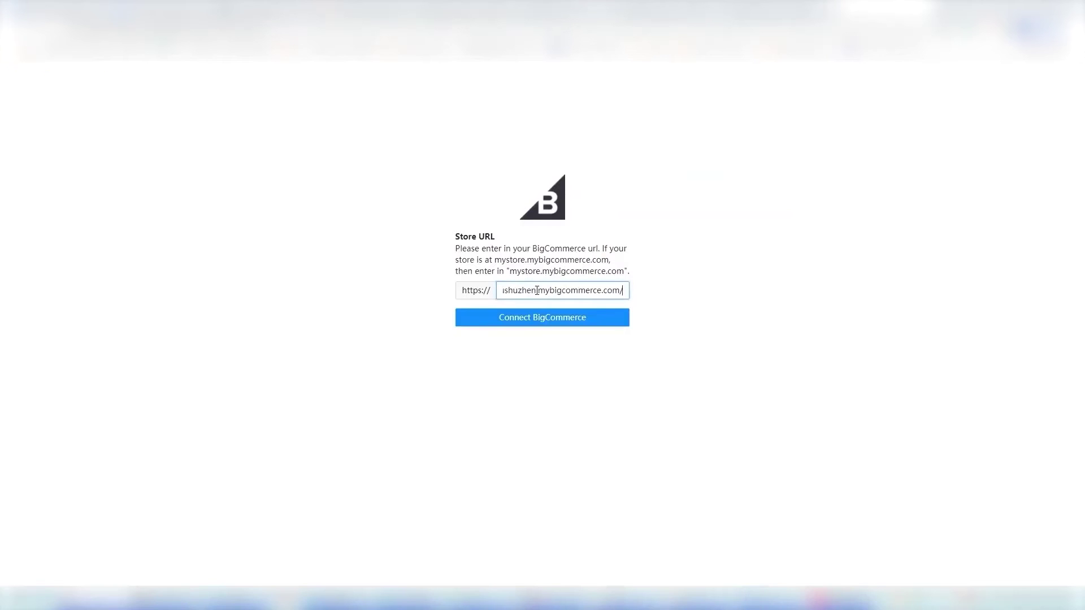
pyautogui.click(546, 314)
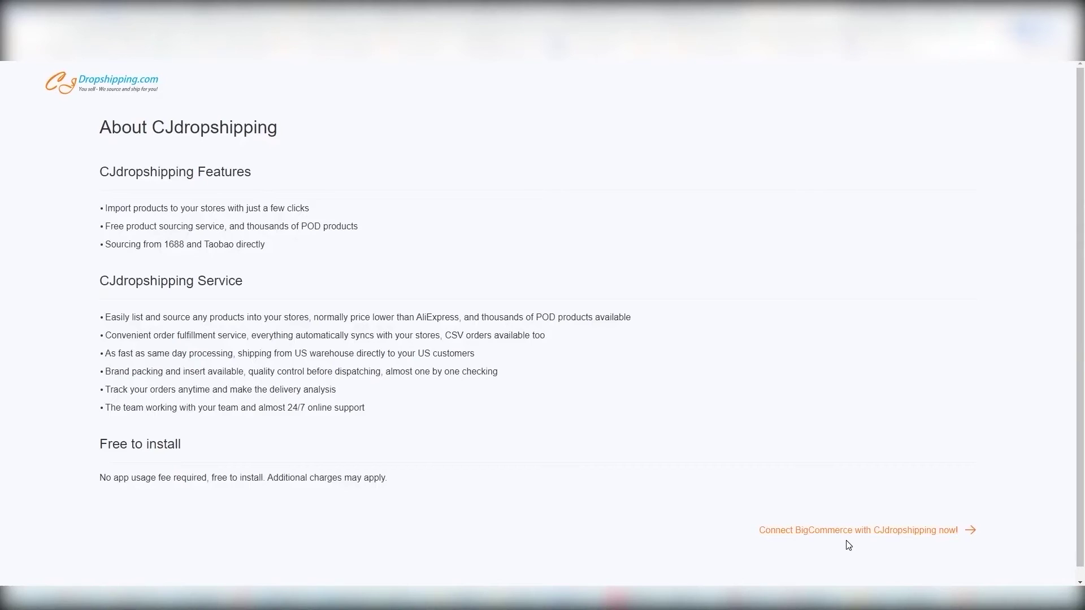
pyautogui.click(857, 531)
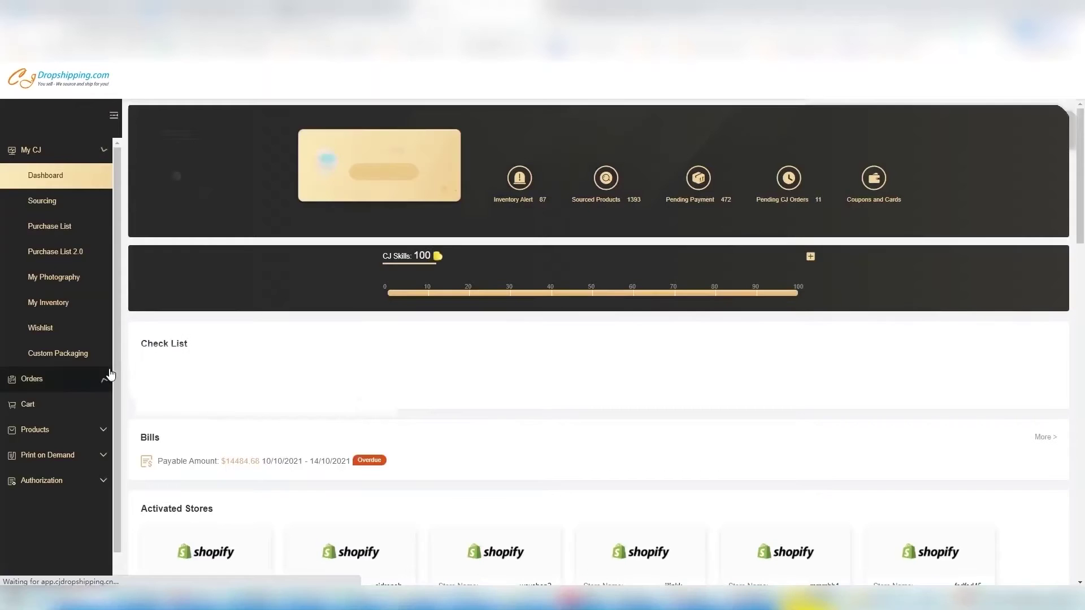
# Step: Open CJ's imported orders, close the IOSS notice, and review the orders' costs and shipping methods
pyautogui.click(108, 378)
pyautogui.click(78, 207)
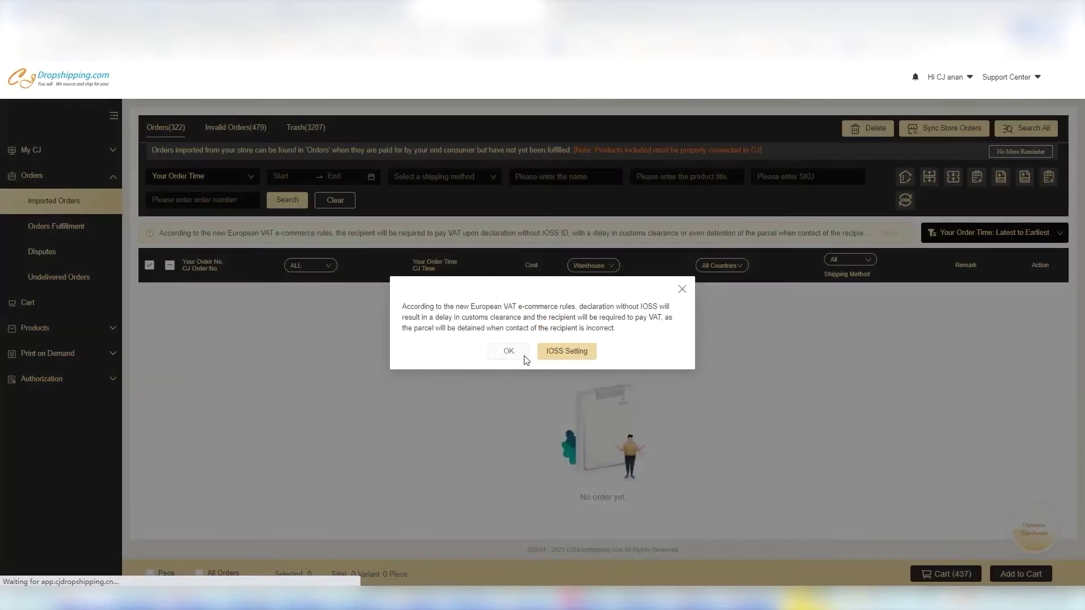
pyautogui.click(523, 352)
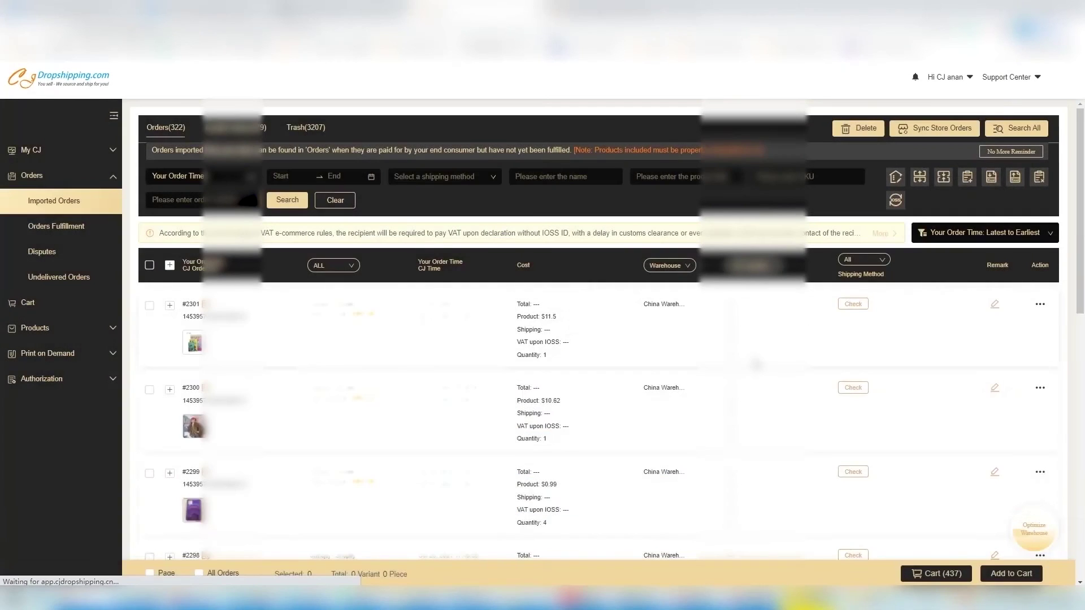
pyautogui.scroll(-5, 524, 353)
pyautogui.scroll(-10, 756, 365)
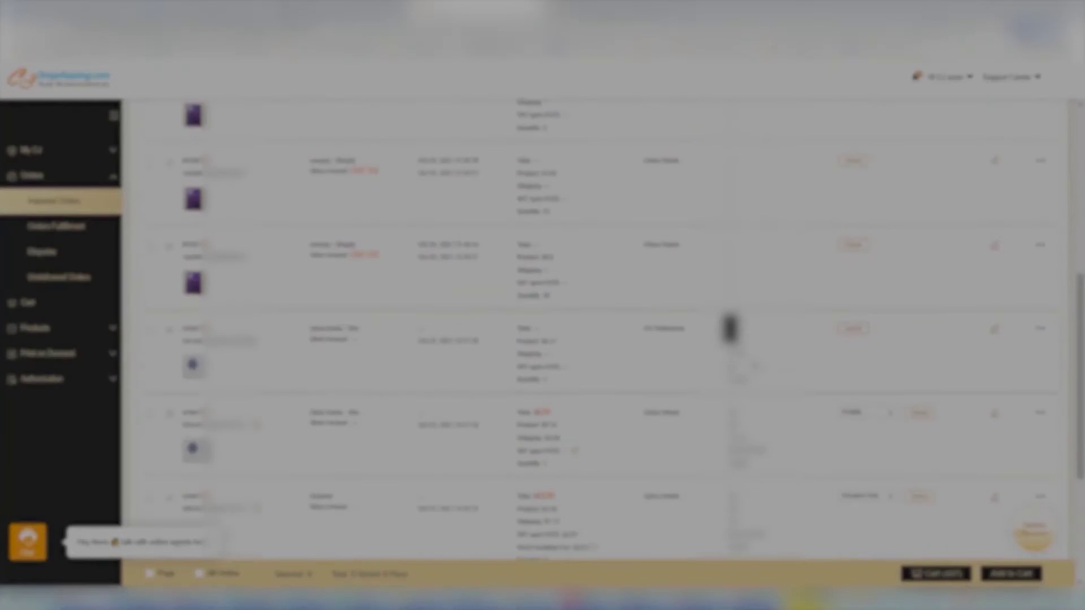
pyautogui.scroll(-2, 599, 327)
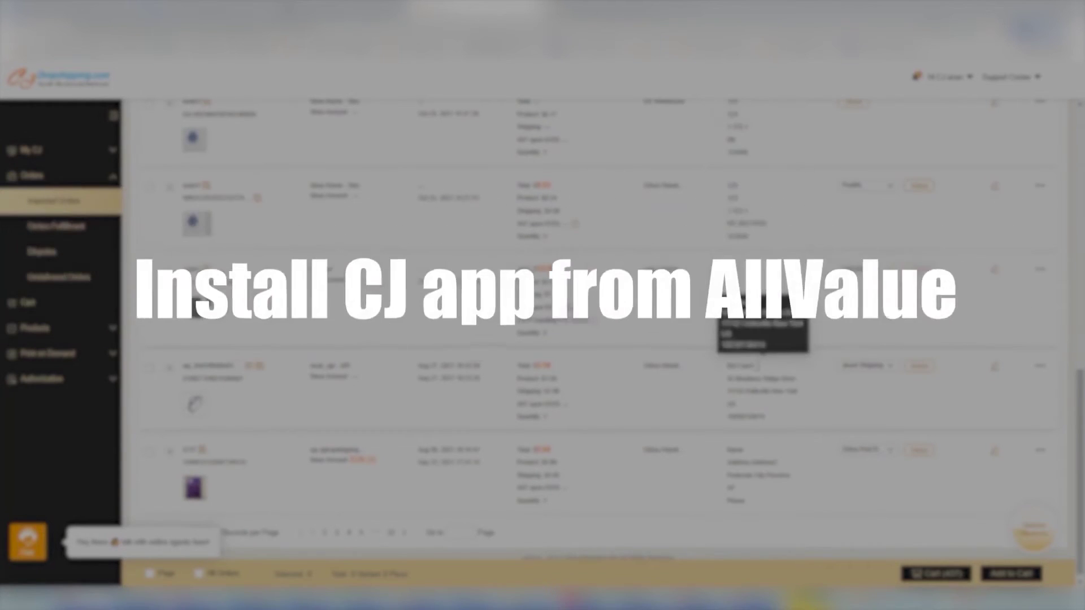
pyautogui.scroll(10, 756, 365)
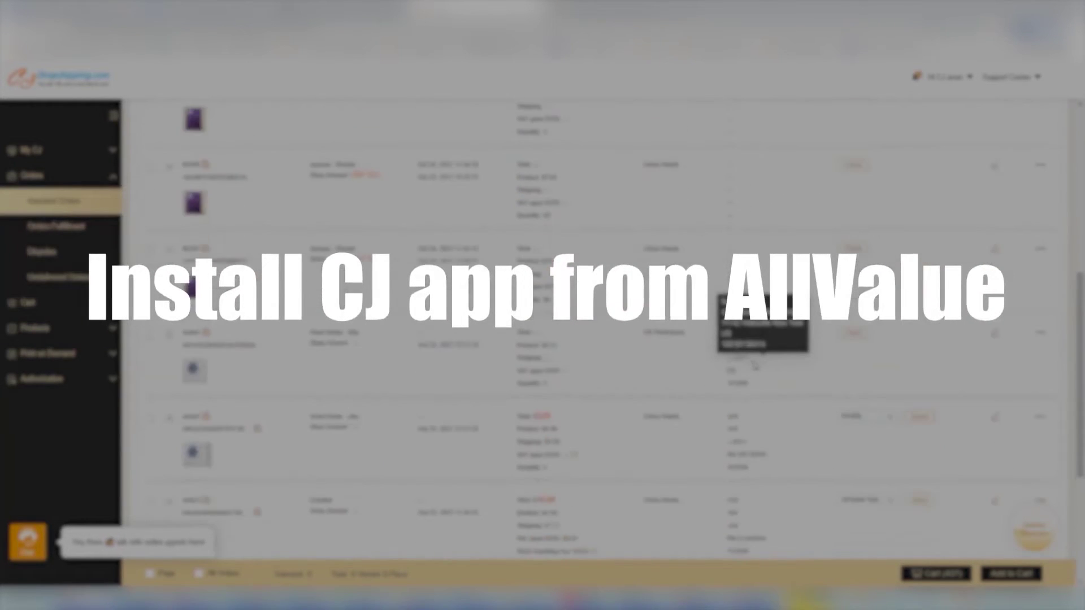
pyautogui.scroll(5, 756, 365)
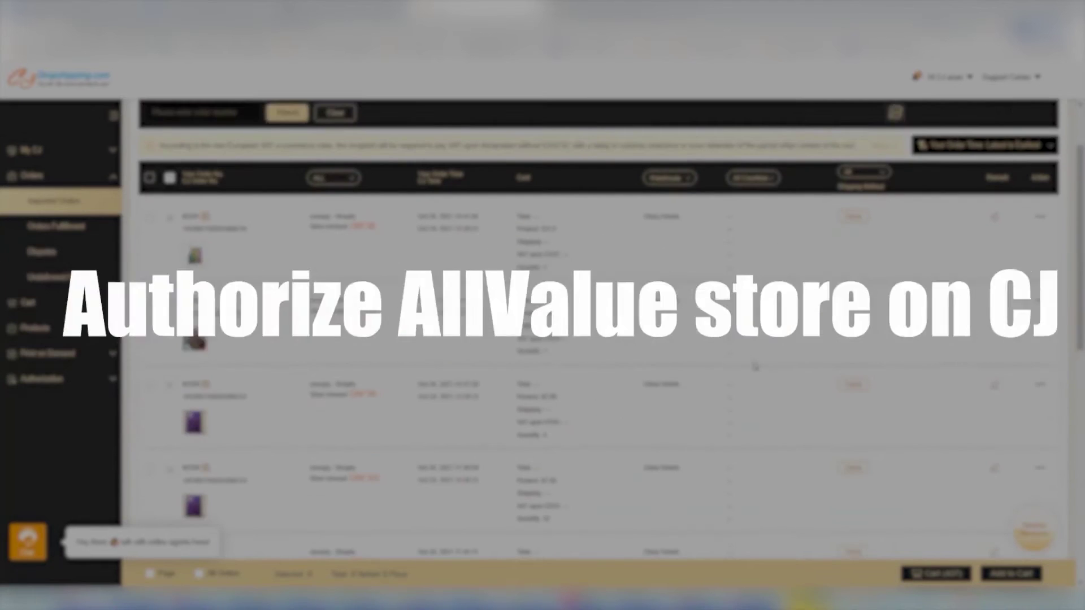
pyautogui.scroll(1, 752, 365)
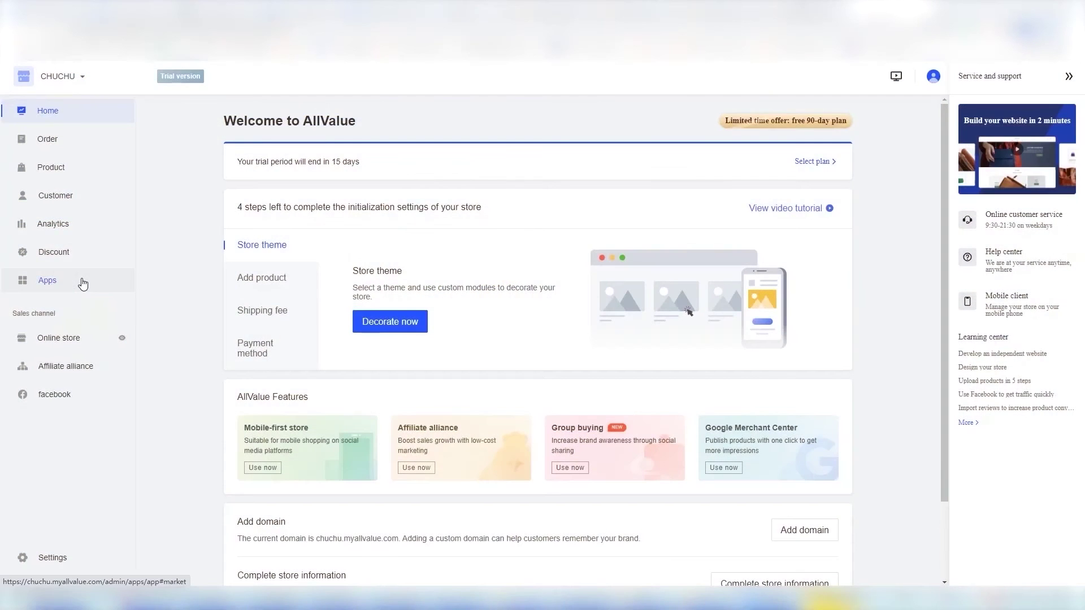
# Step: Open AllValue's app market to find the CJdropshipping app, and sign in with the CJ account password to check the store authorization
pyautogui.click(83, 284)
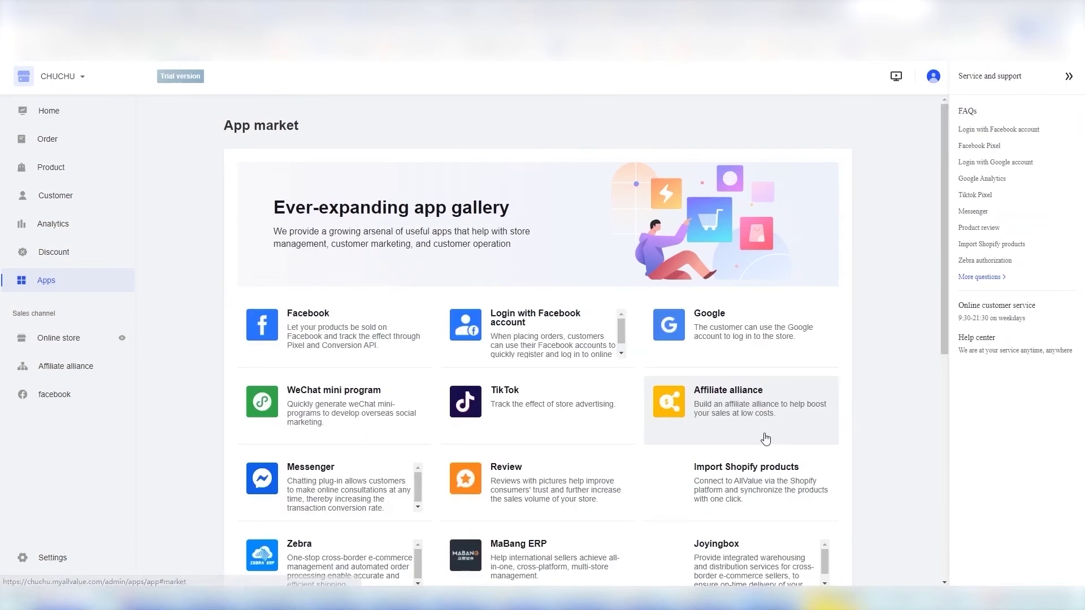
pyautogui.scroll(-1, 565, 390)
pyautogui.scroll(-7, 563, 390)
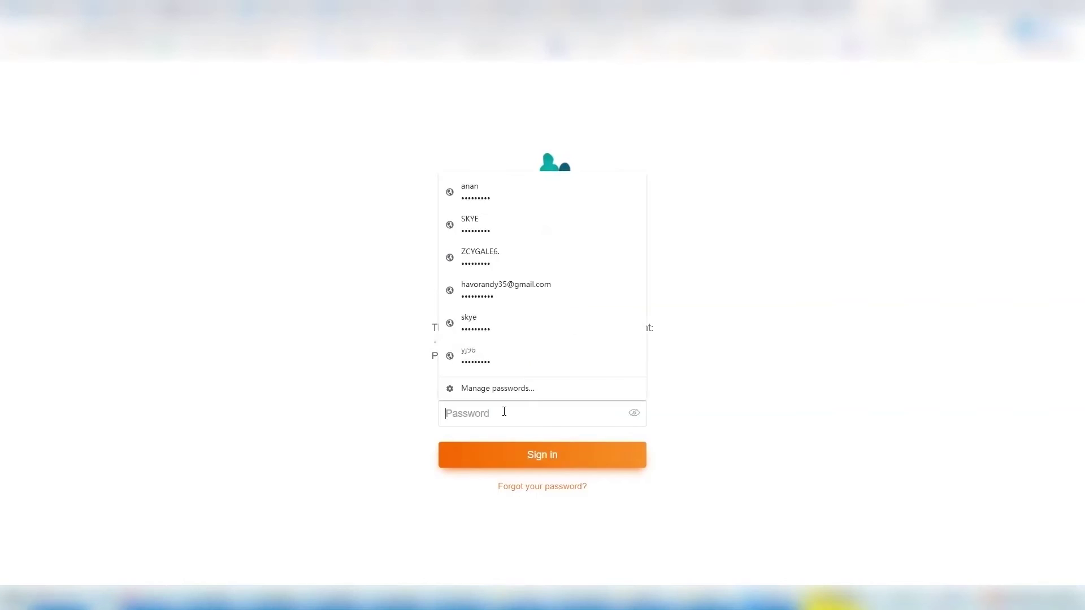
pyautogui.click(509, 287)
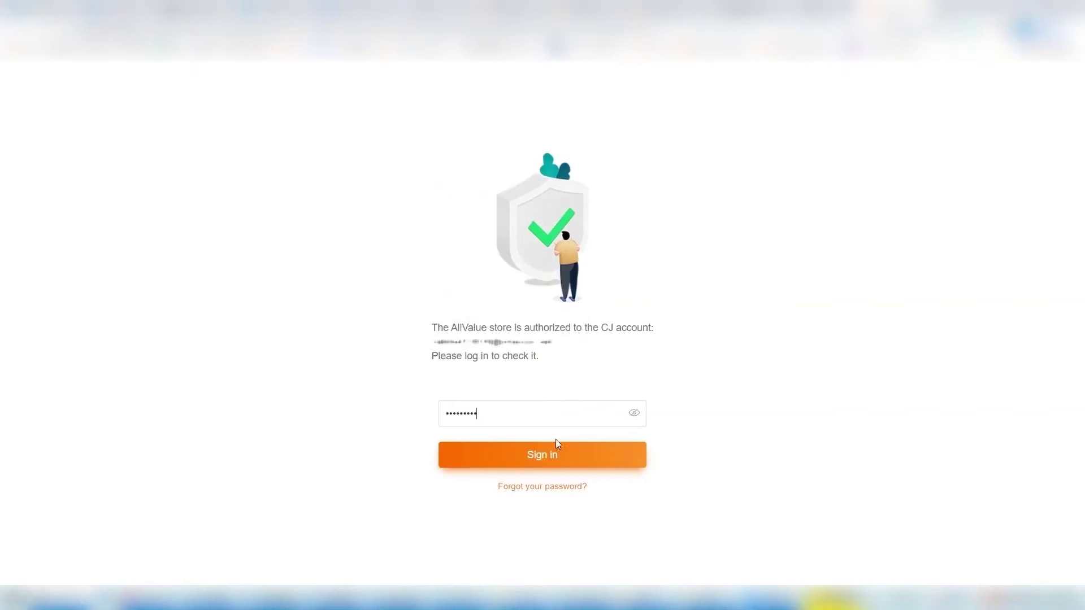
pyautogui.click(596, 467)
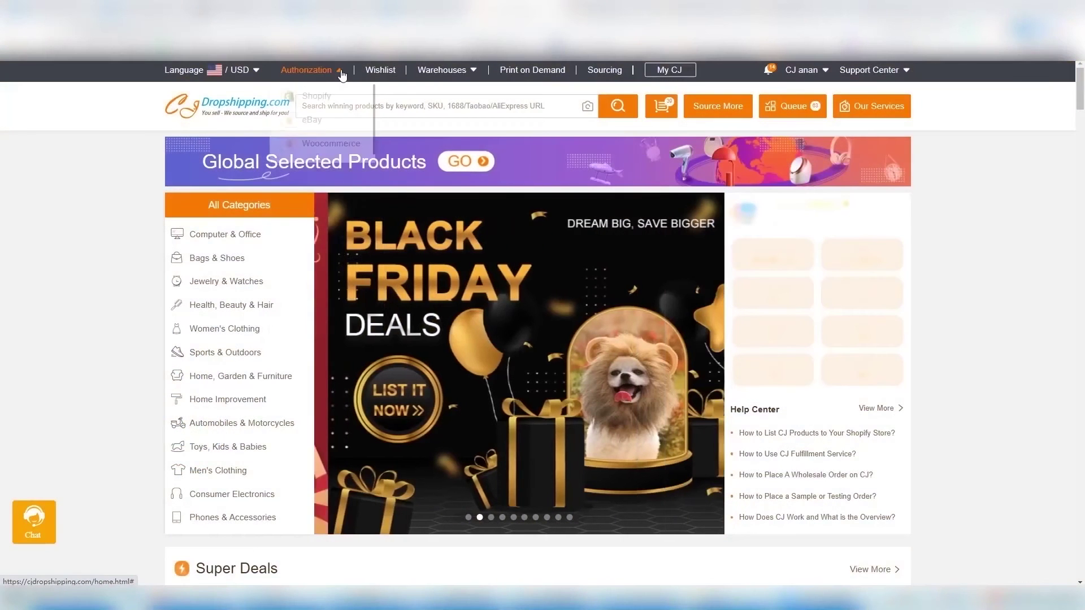
# Step: Add an AllValue store with the address CHUCHU from CJ's store authorization and authorize it
pyautogui.moveTo(334, 73)
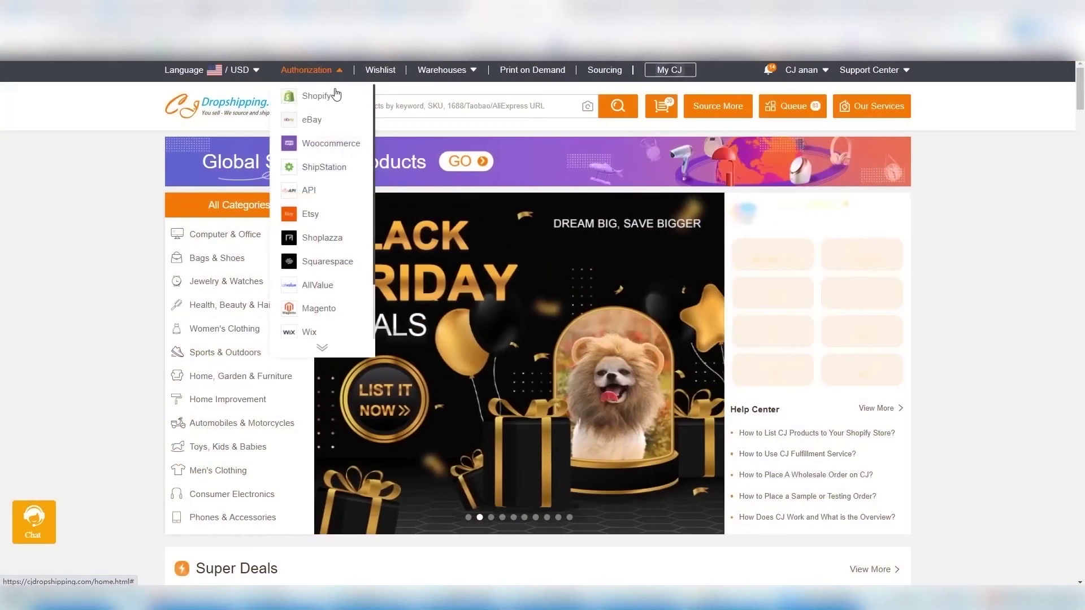
pyautogui.click(343, 292)
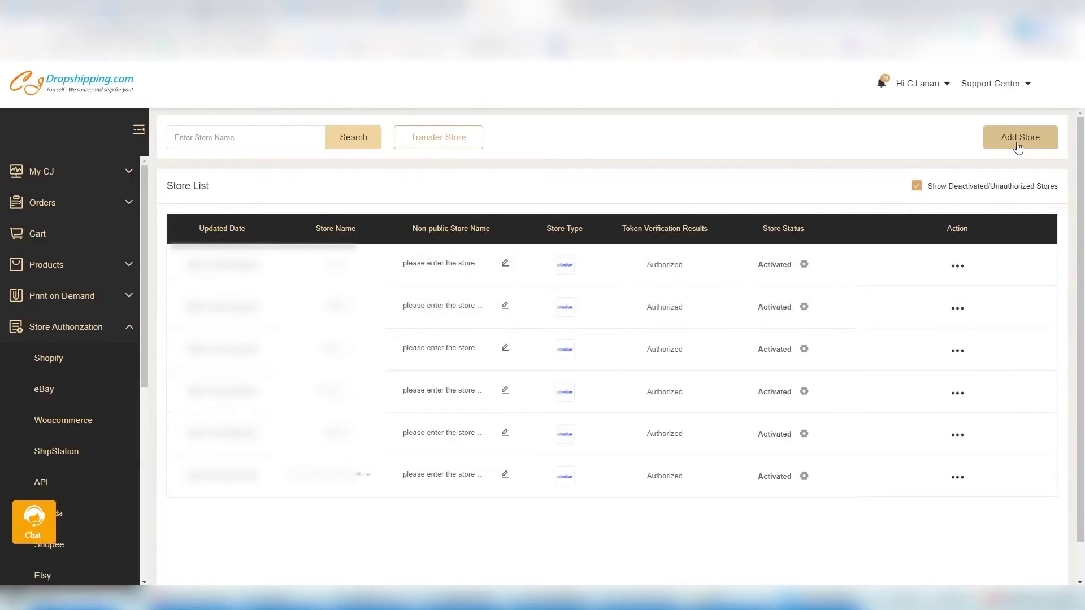
pyautogui.click(1018, 145)
pyautogui.click(561, 217)
pyautogui.write('CHUCHU')
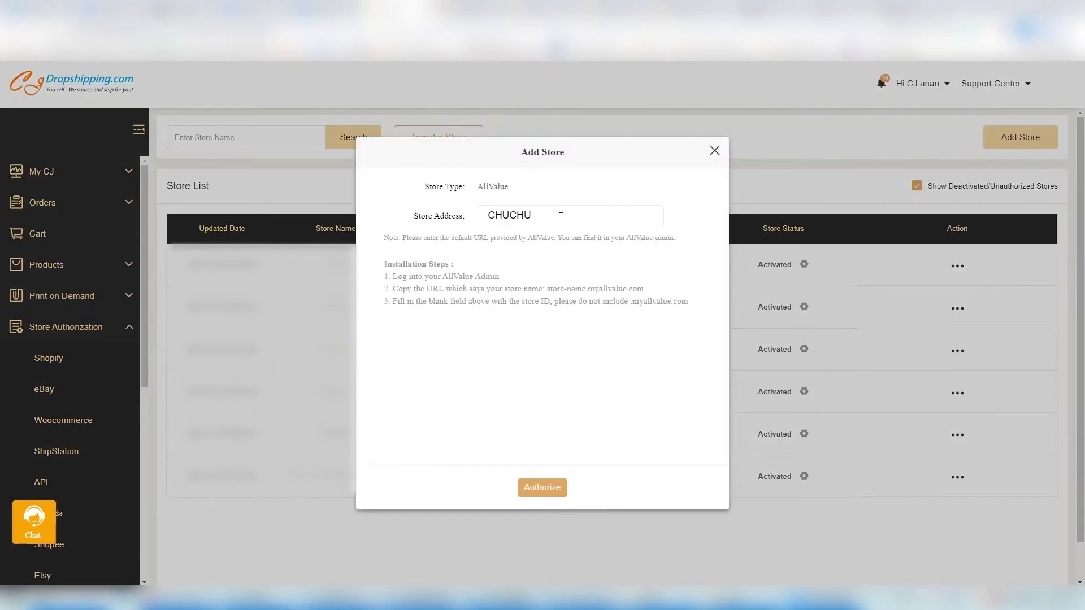
pyautogui.click(542, 488)
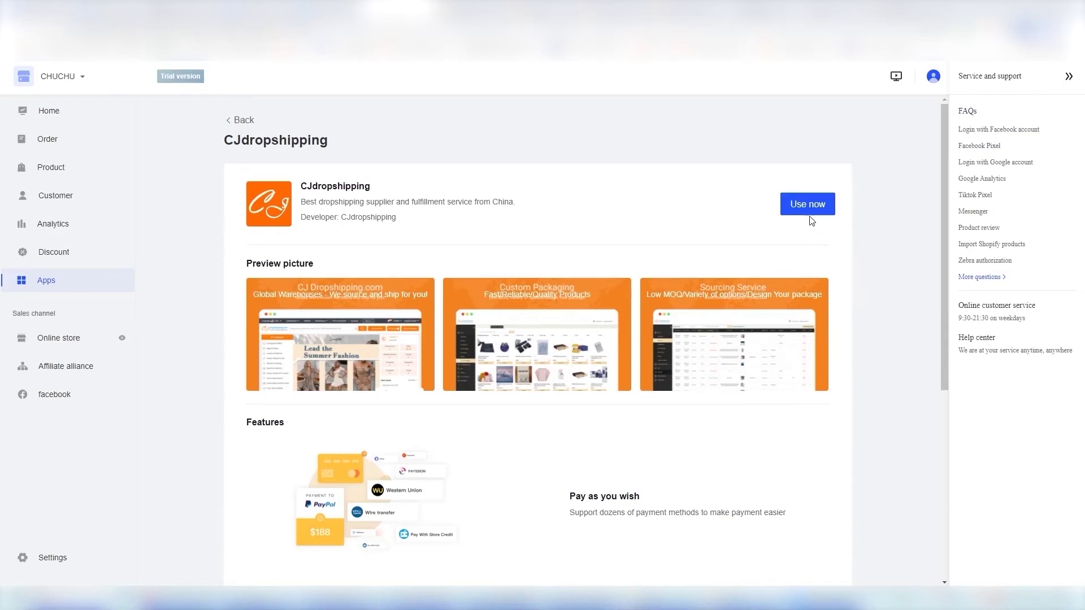
# Step: Use the CJdropshipping app in AllValue, approve its authorization for the CHUCHU store, and sign in to the CJ account
pyautogui.click(809, 205)
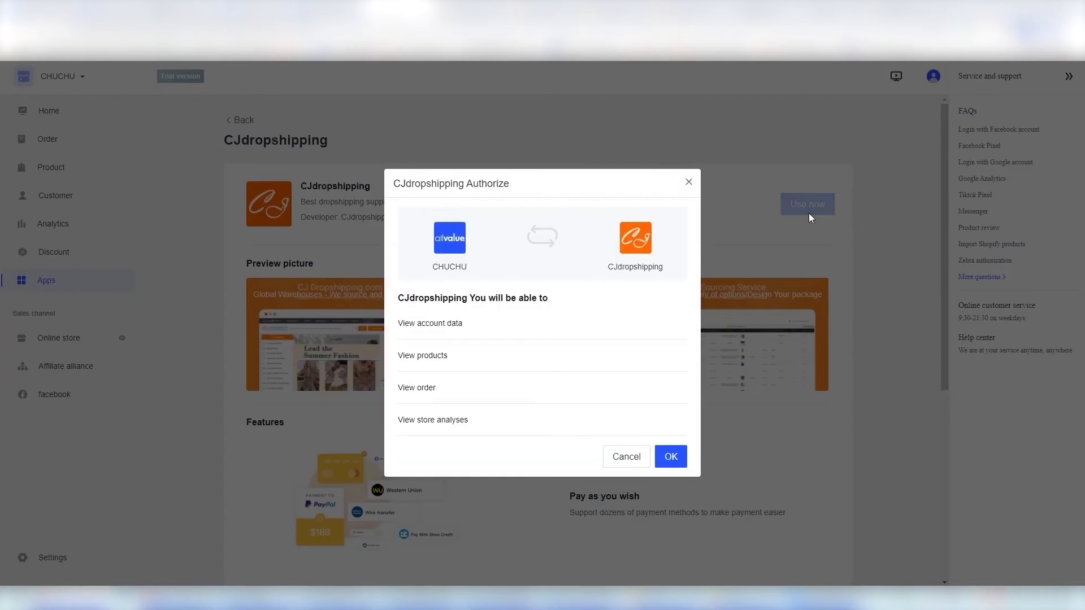
pyautogui.click(671, 457)
pyautogui.click(538, 458)
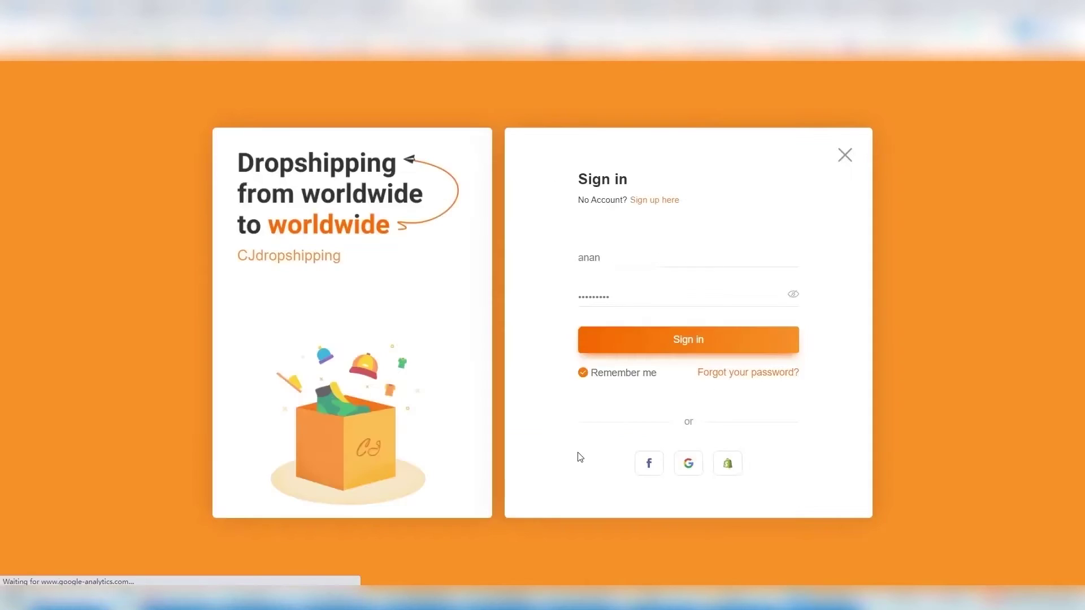
pyautogui.click(684, 341)
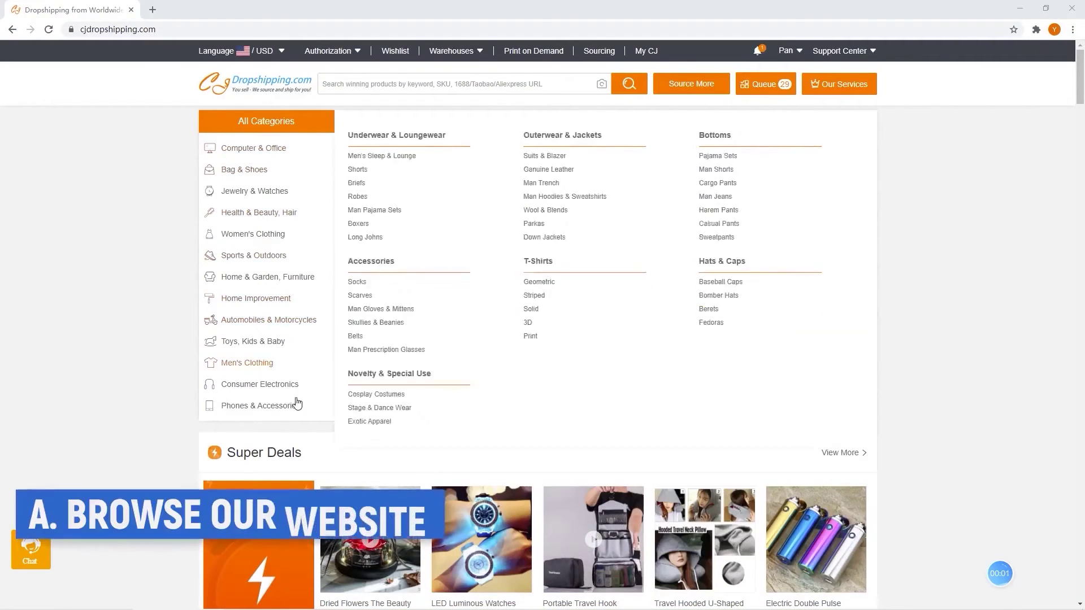
# Step: Browse the product sections on the CJdropshipping homepage, including new products, hot selling categories and global warehouses
pyautogui.scroll(-15, 127, 275)
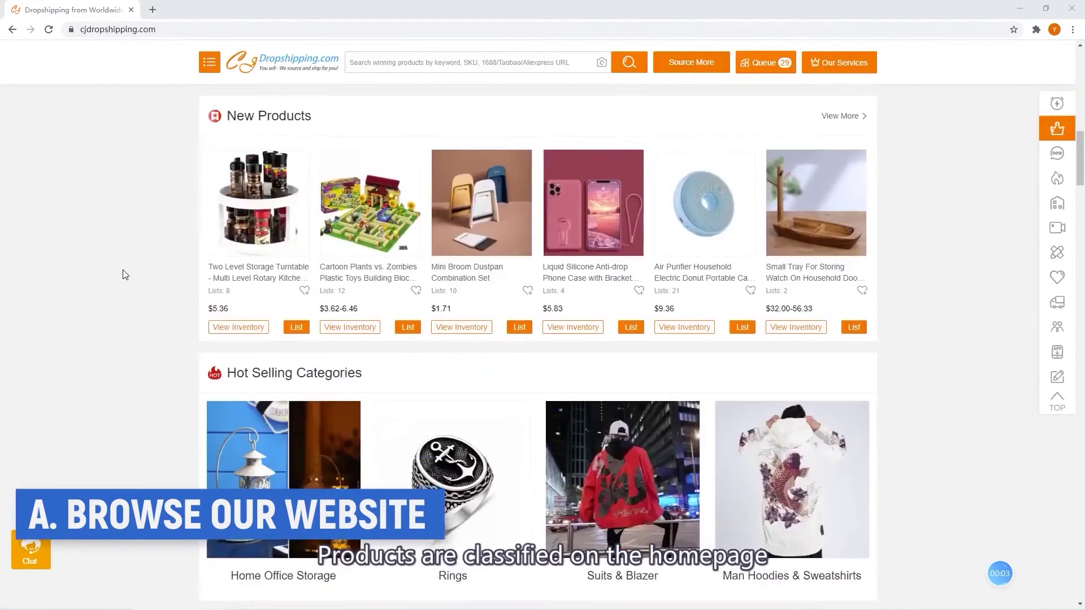
pyautogui.scroll(-5, 126, 275)
pyautogui.scroll(-5, 126, 275)
pyautogui.scroll(4, 125, 274)
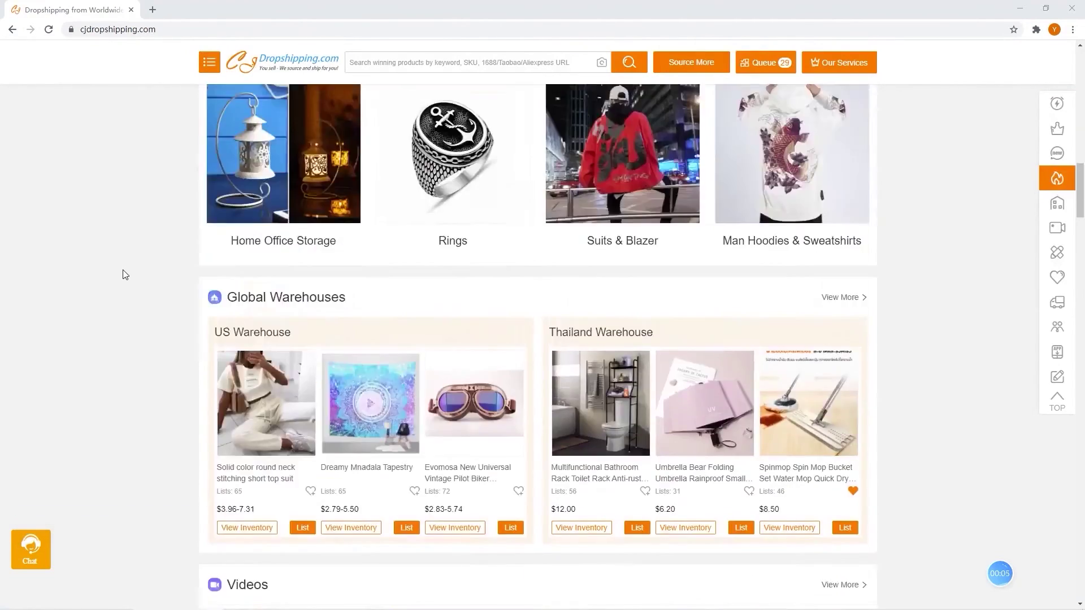
pyautogui.scroll(20, 126, 274)
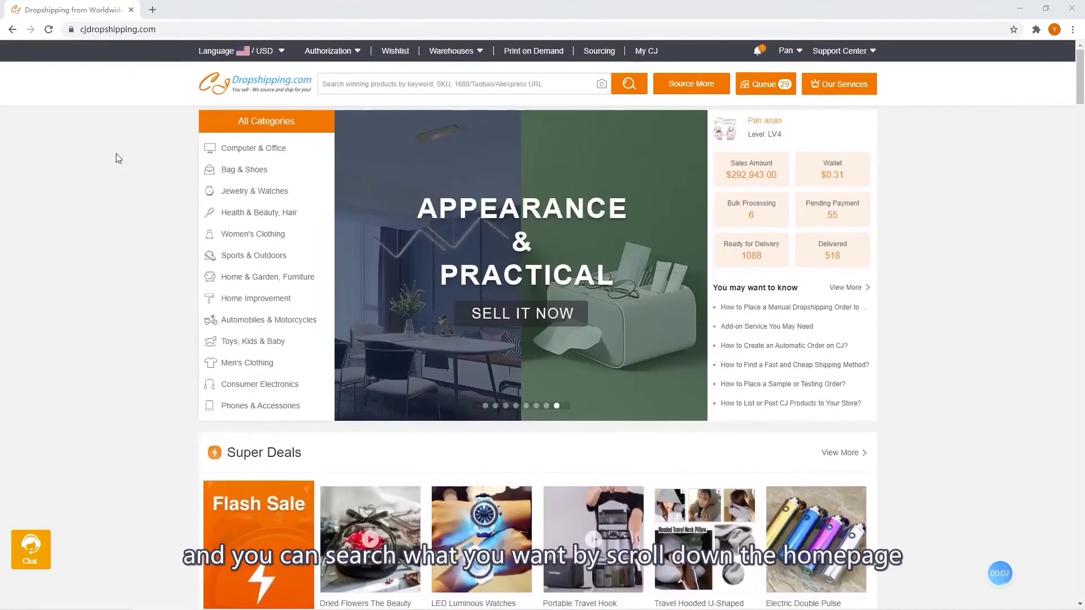
# Step: Open the US Warehouse product listing and browse its products
pyautogui.moveTo(468, 52)
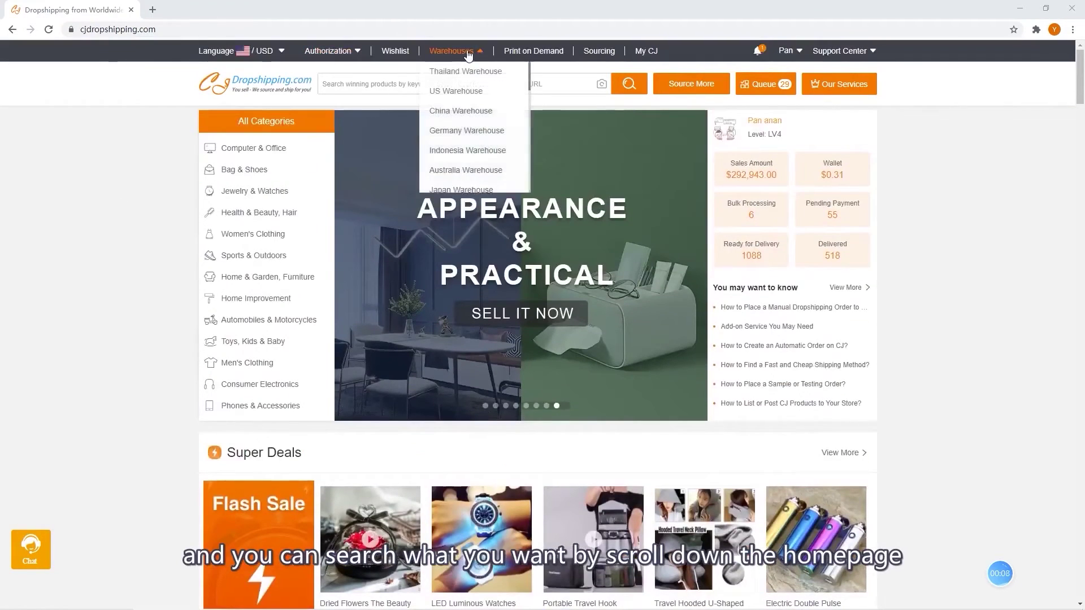
pyautogui.click(478, 92)
pyautogui.scroll(-12, 470, 93)
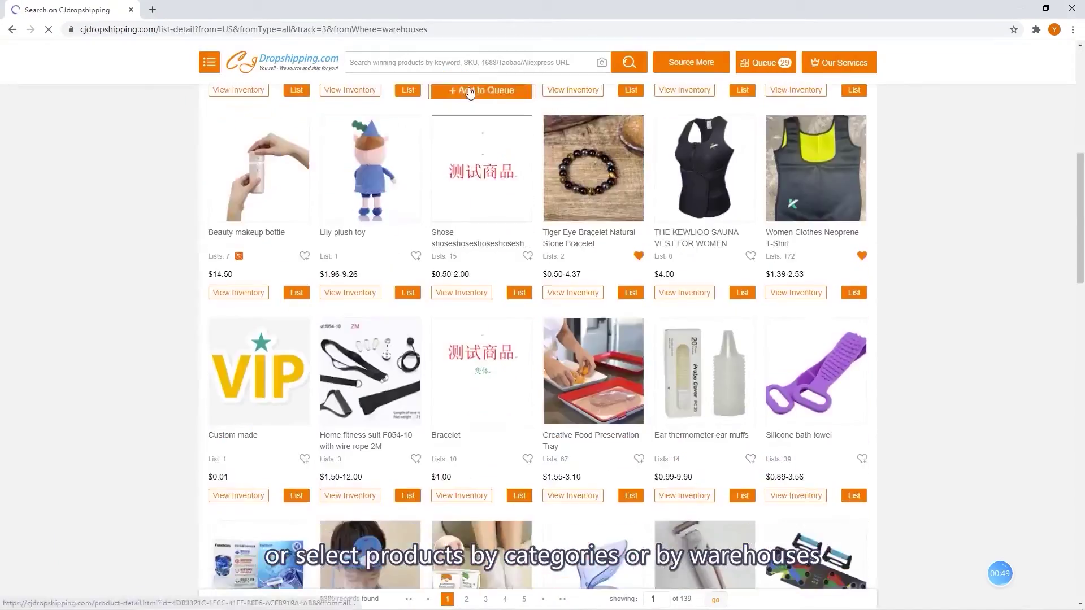
pyautogui.scroll(-4, 470, 92)
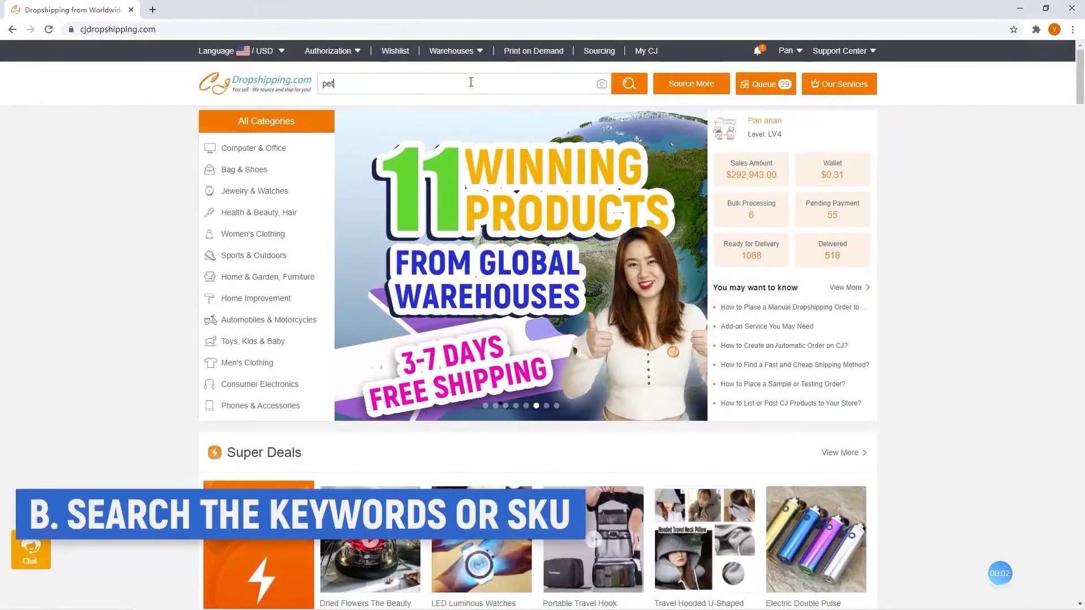
# Step: Search the CJ catalogue for "pet brush" and look through the matching products
pyautogui.write('rush')
pyautogui.press('Return')
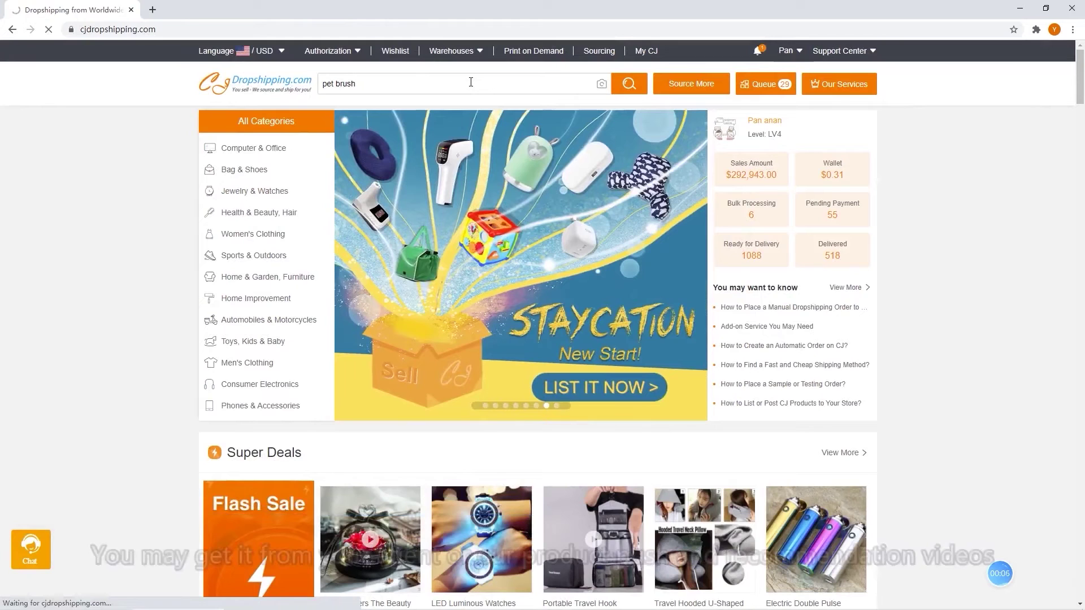
pyautogui.scroll(-5, 852, 279)
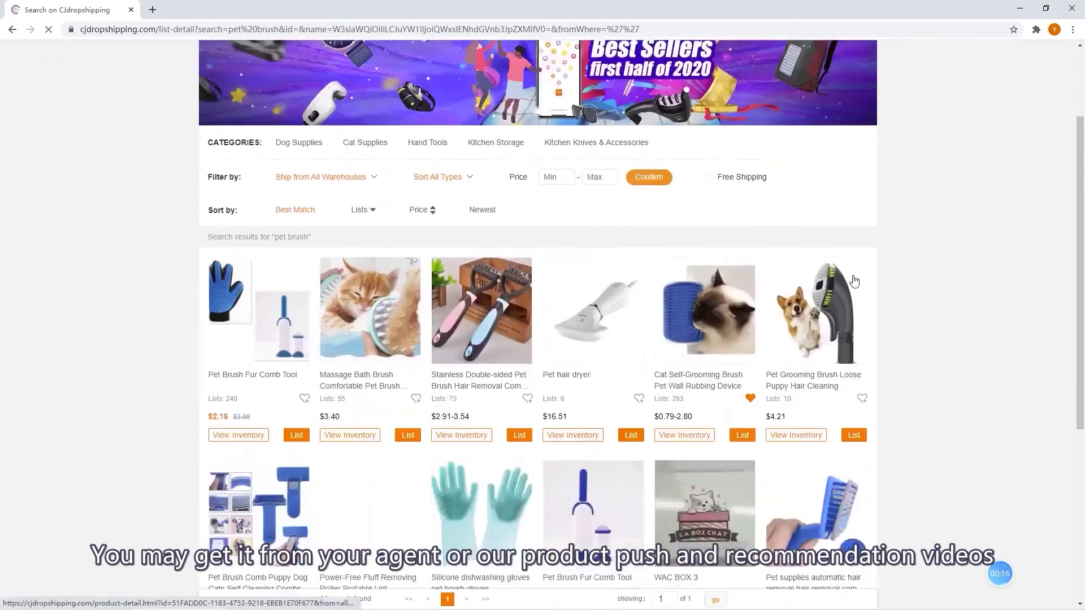
pyautogui.scroll(-2, 921, 309)
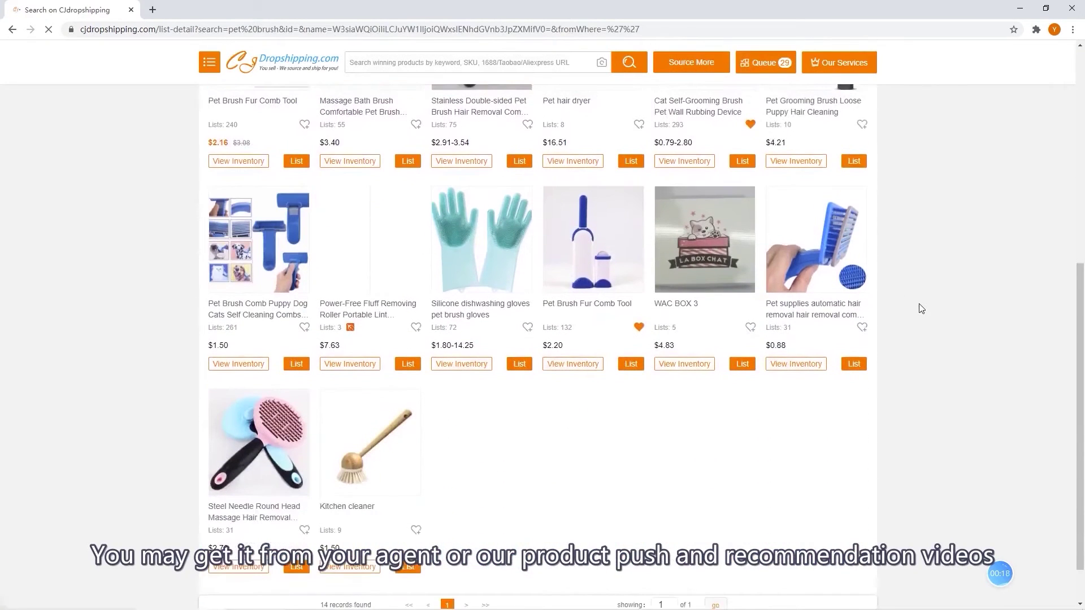
pyautogui.scroll(6, 922, 308)
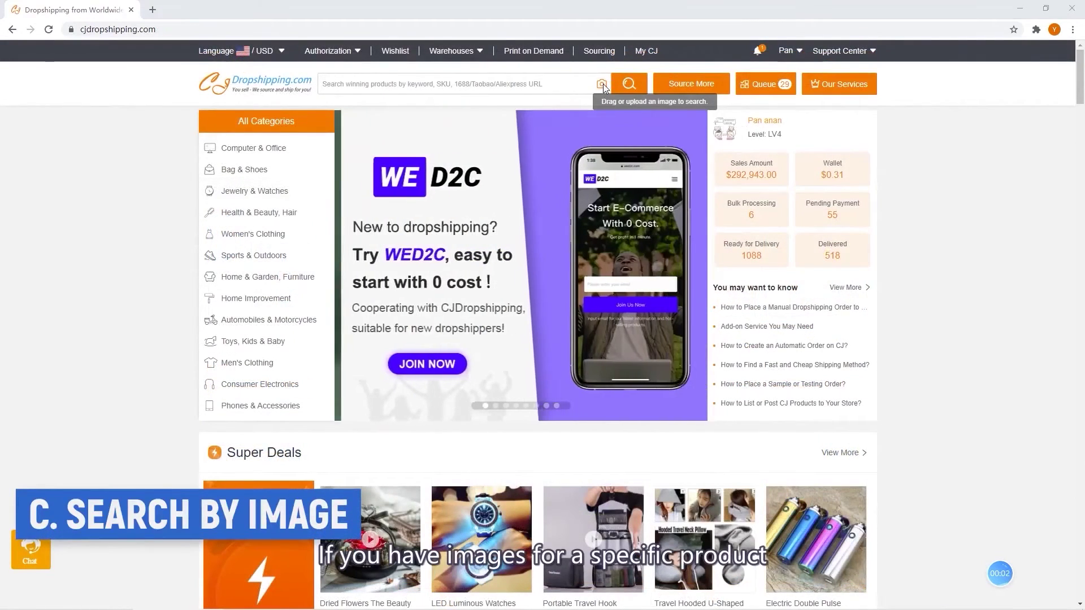
# Step: Search for a product by image, choosing and uploading a picture from the computer
pyautogui.click(602, 84)
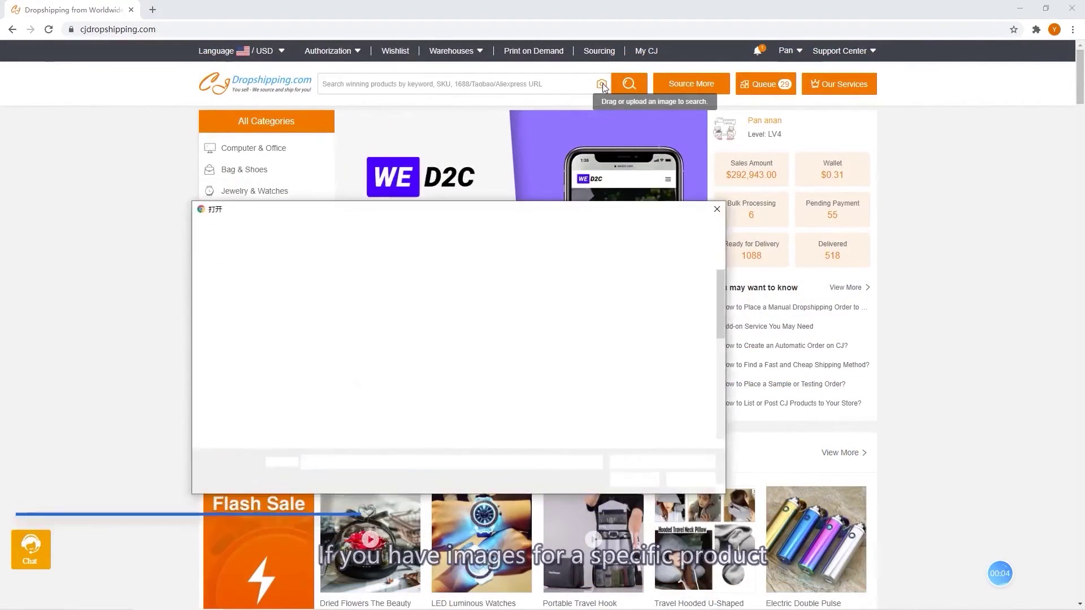
pyautogui.scroll(-5, 451, 389)
pyautogui.click(464, 406)
pyautogui.click(625, 485)
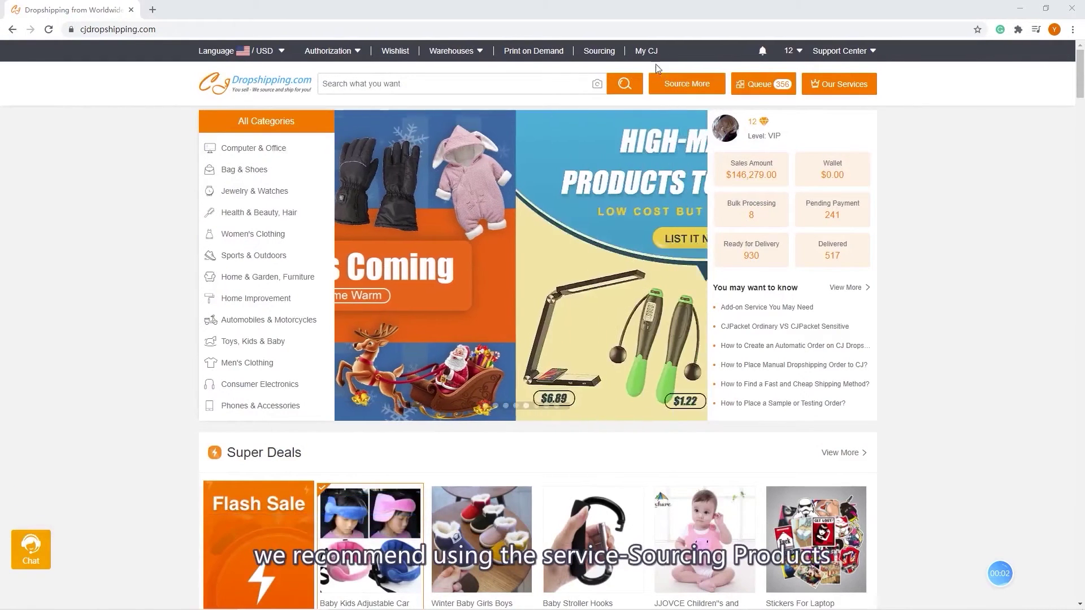
# Step: Go to the Sourcing page in My CJ and open a new sourcing request form
pyautogui.click(650, 51)
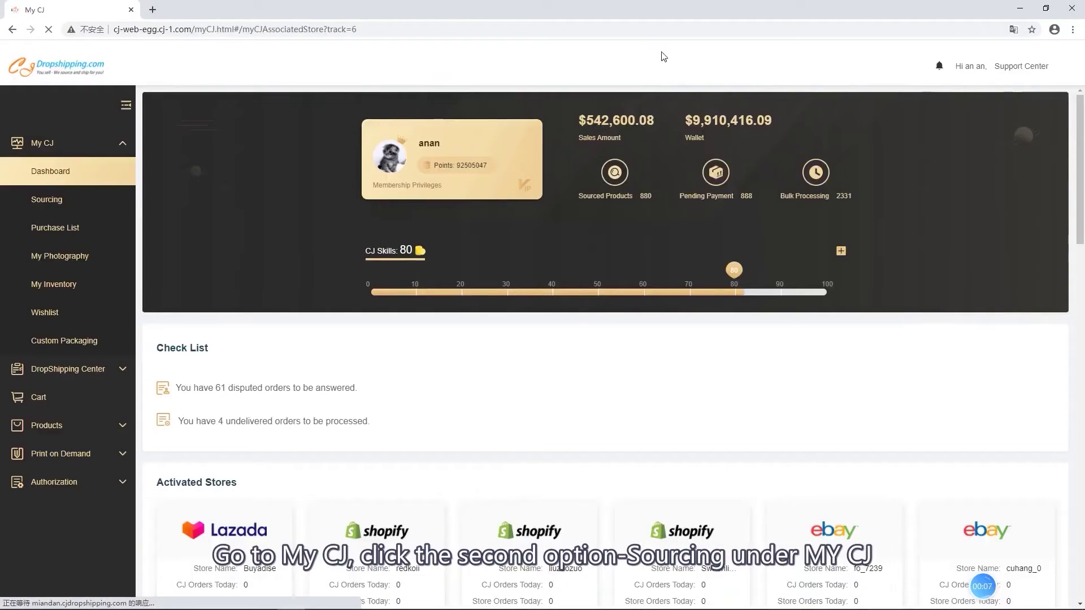
pyautogui.click(50, 203)
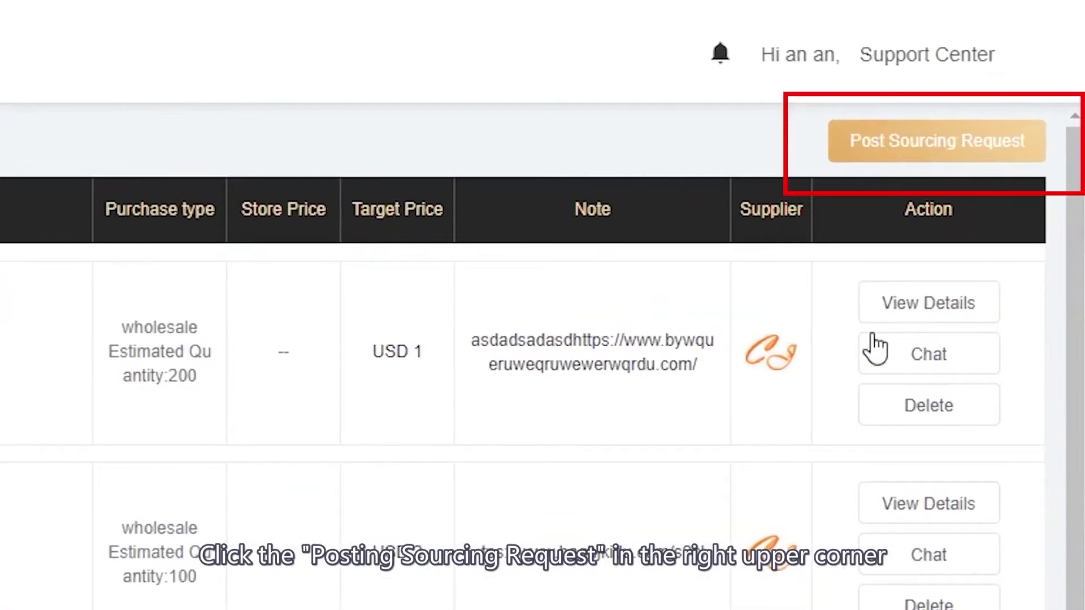
pyautogui.click(901, 152)
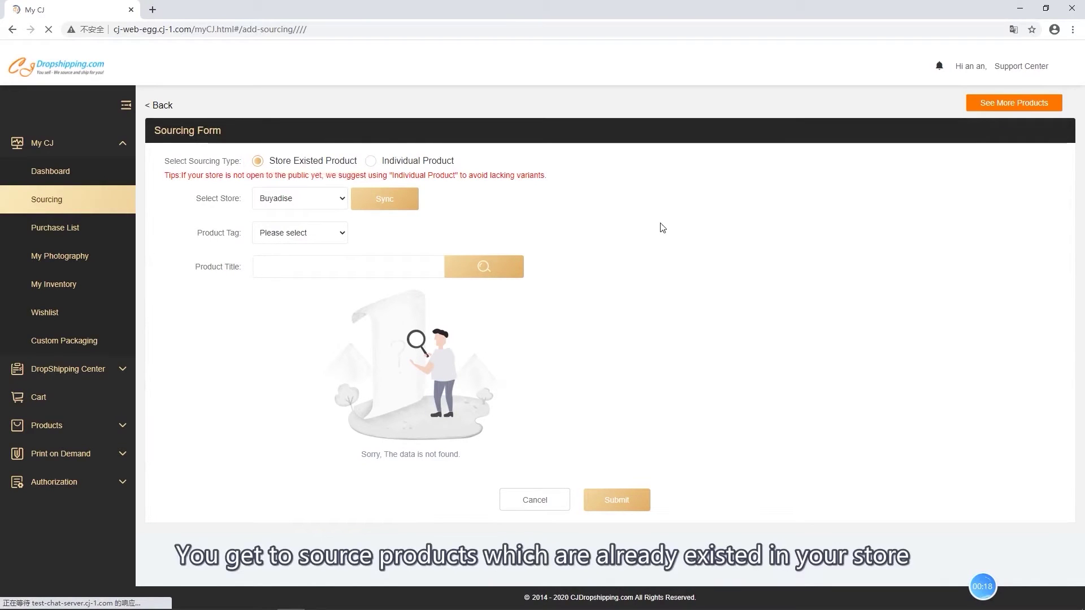
# Step: Select the store cujia.my and the product tag Jewelry & Watches for sourcing a store-existing product, and look through the store's products
pyautogui.click(324, 198)
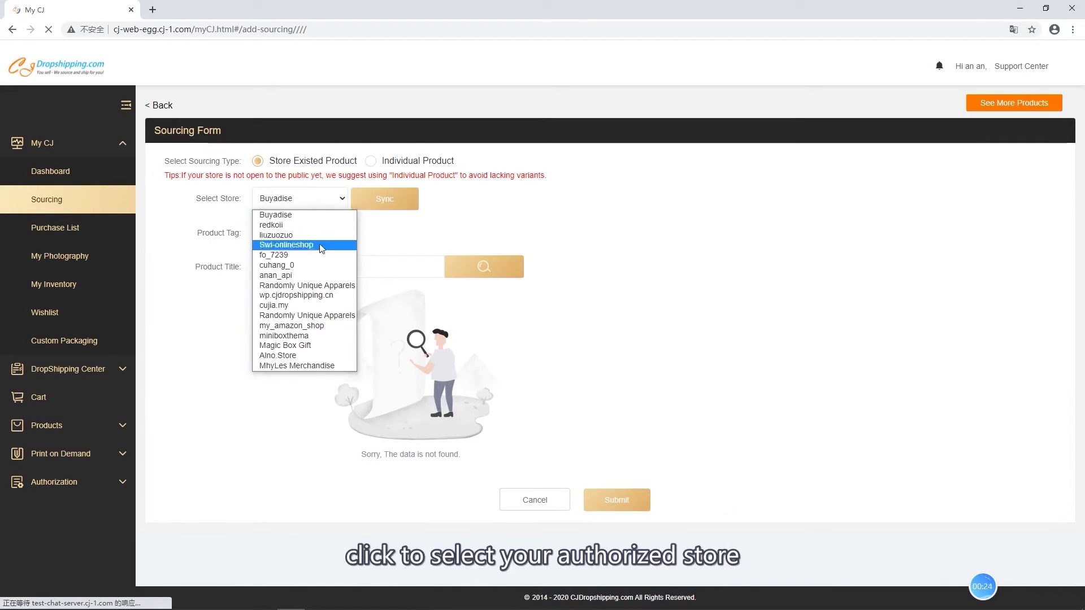
pyautogui.click(316, 305)
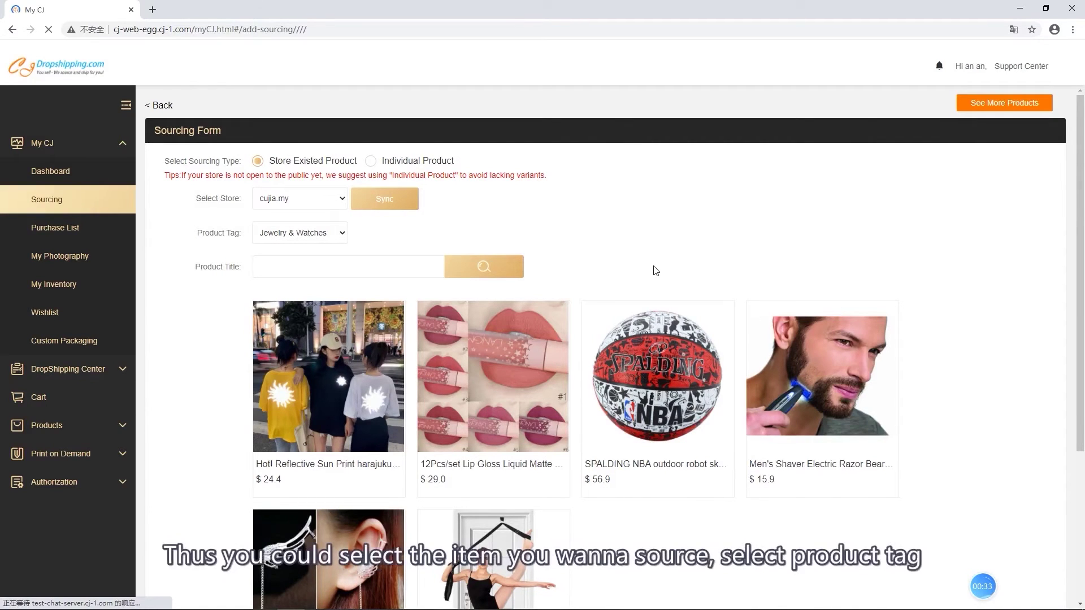
pyautogui.click(341, 238)
pyautogui.click(326, 280)
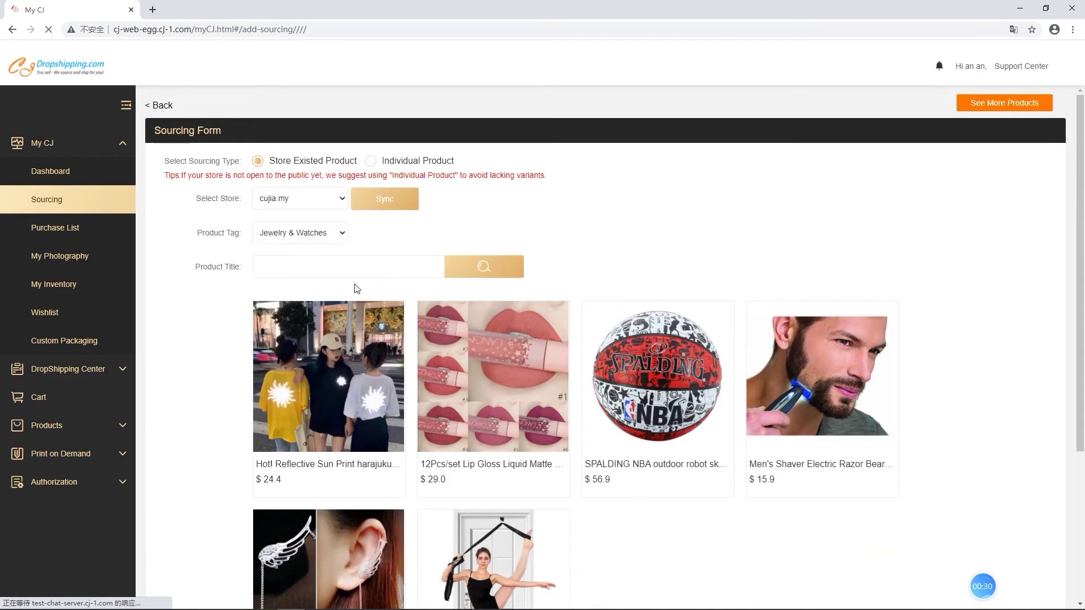
pyautogui.scroll(-4, 659, 524)
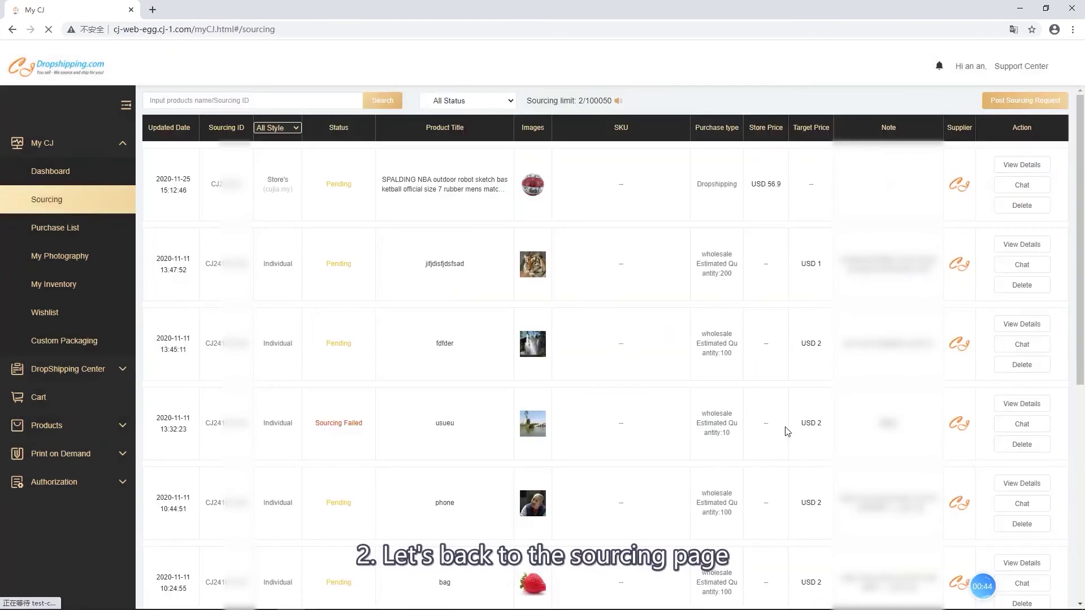
# Step: Post a new sourcing request of the type Individual Product and upload the cat toy picture from the computer
pyautogui.click(1024, 102)
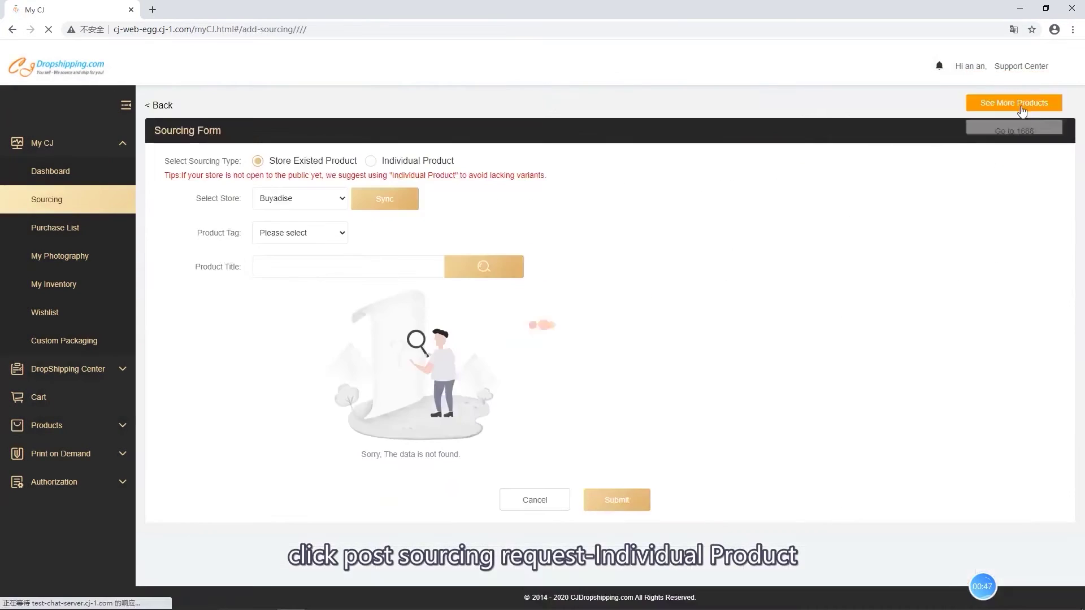
pyautogui.click(371, 161)
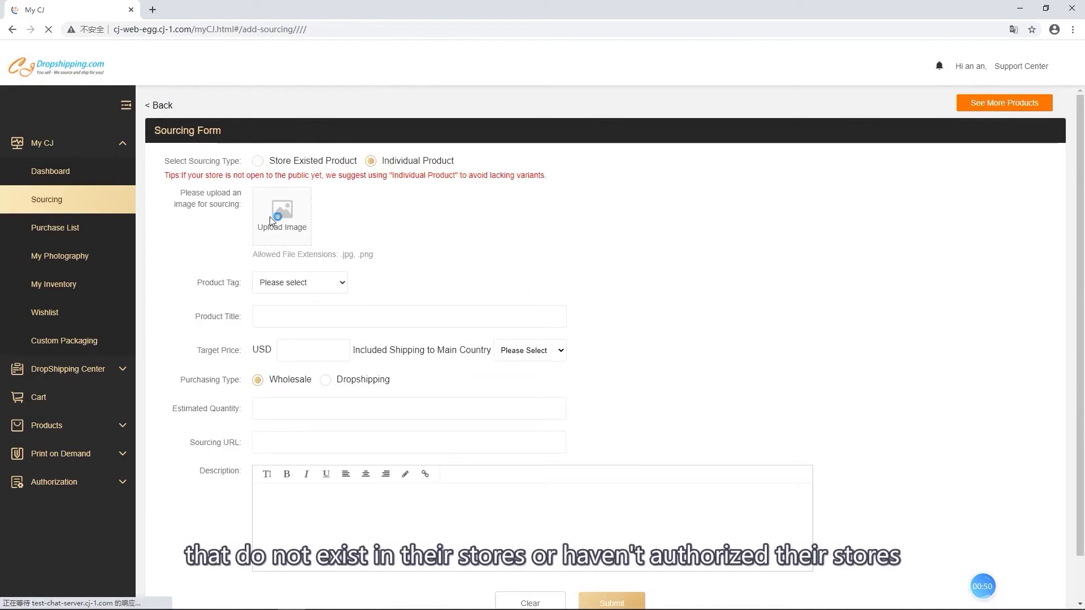
pyautogui.click(271, 221)
pyautogui.click(169, 95)
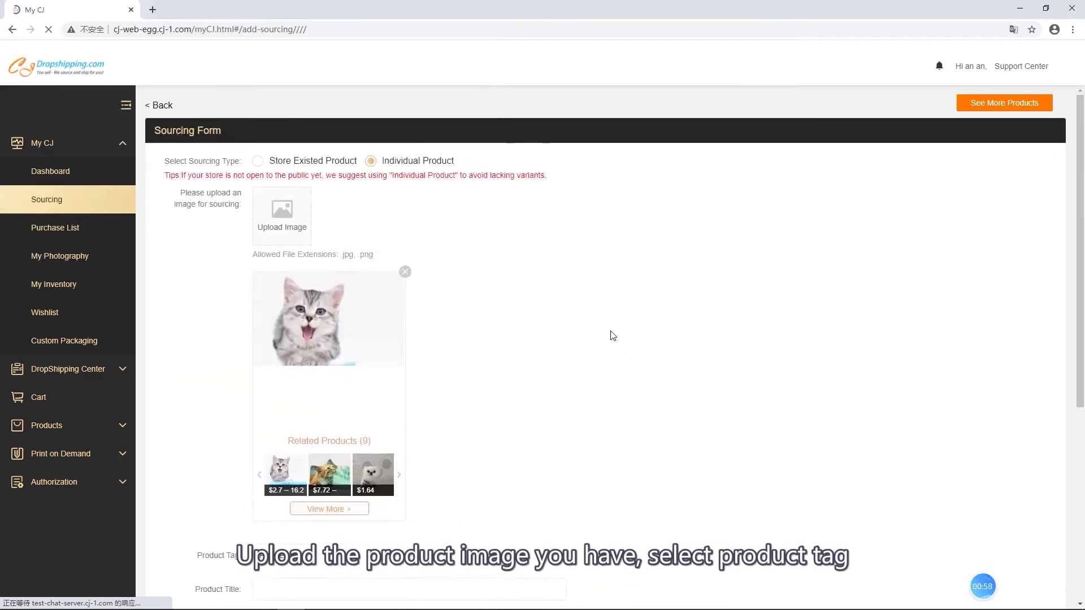
# Step: Set the product tag to Toys, Kids & Baby and enter the product title "cat toothbrush toy"
pyautogui.scroll(-1, 614, 336)
pyautogui.click(318, 499)
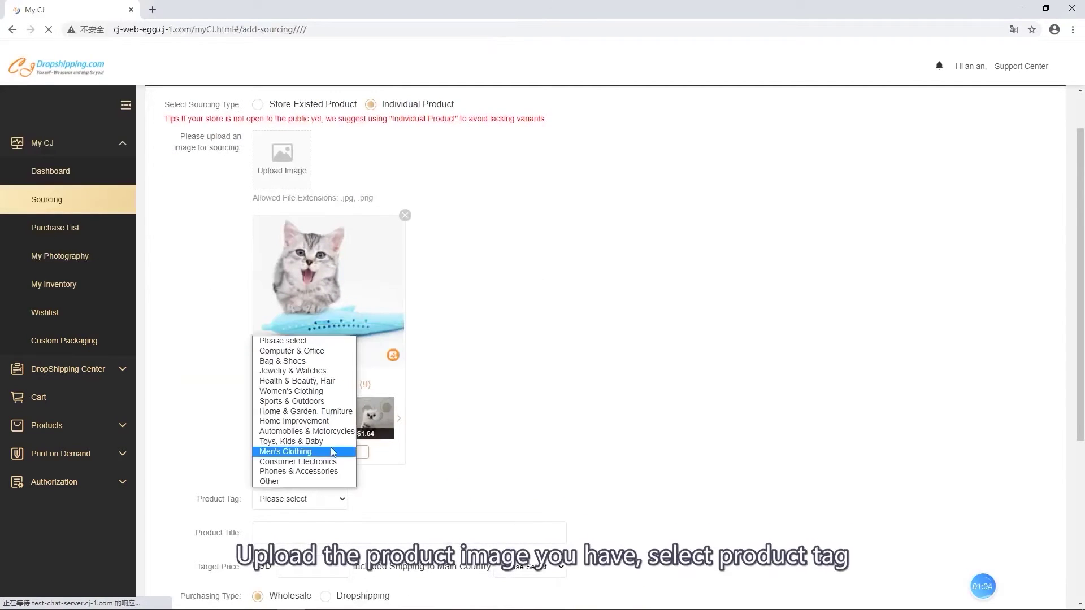
pyautogui.click(305, 442)
pyautogui.click(350, 528)
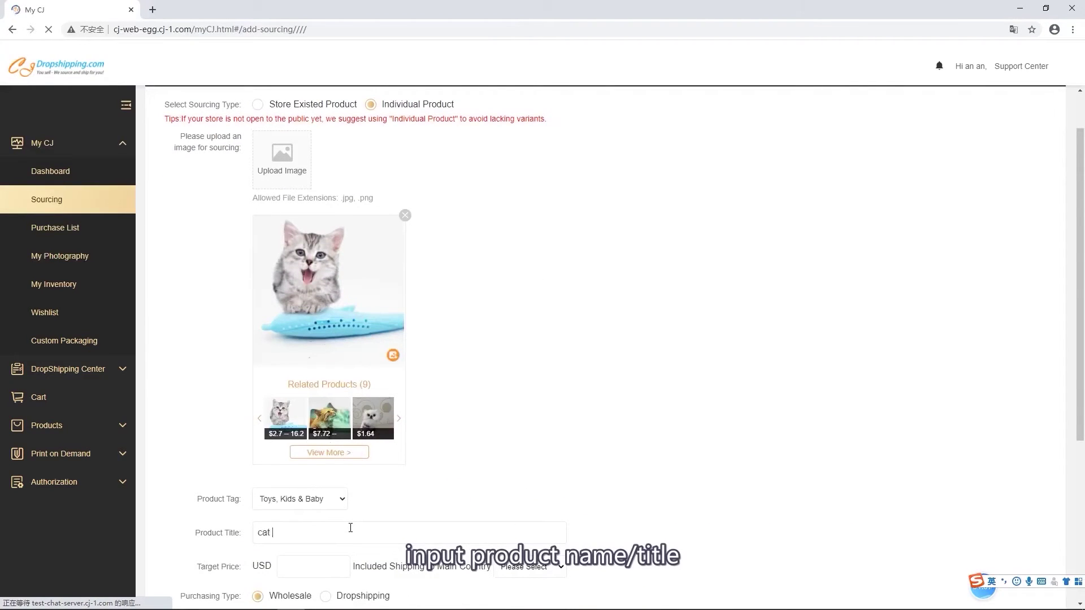
pyautogui.write('cat toothbrush toy')
# Step: Set the target price to USD 20 including shipping, with United States of America as the main country
pyautogui.press('Tab')
pyautogui.write('20')
pyautogui.click(529, 567)
pyautogui.moveTo(698, 407); pyautogui.dragTo(701, 539)
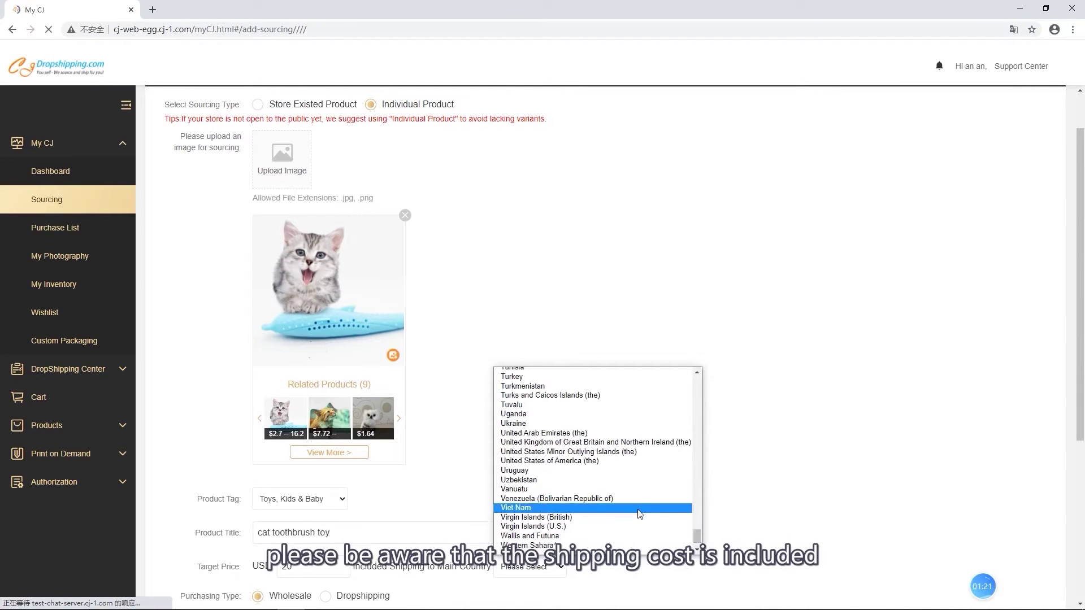
pyautogui.click(633, 461)
pyautogui.scroll(-3, 739, 473)
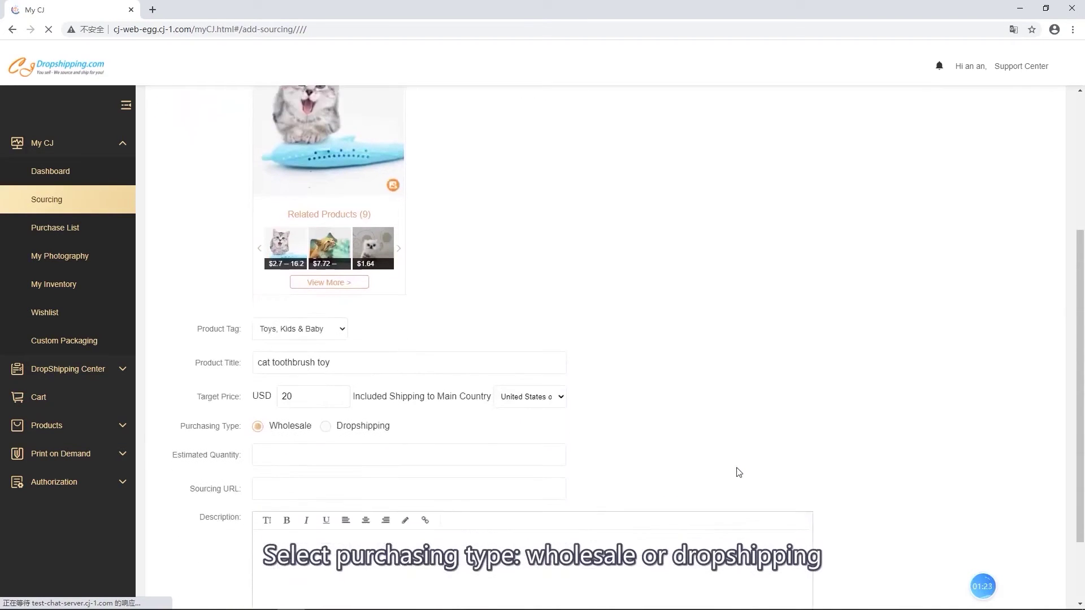
pyautogui.scroll(-1, 739, 472)
pyautogui.click(326, 373)
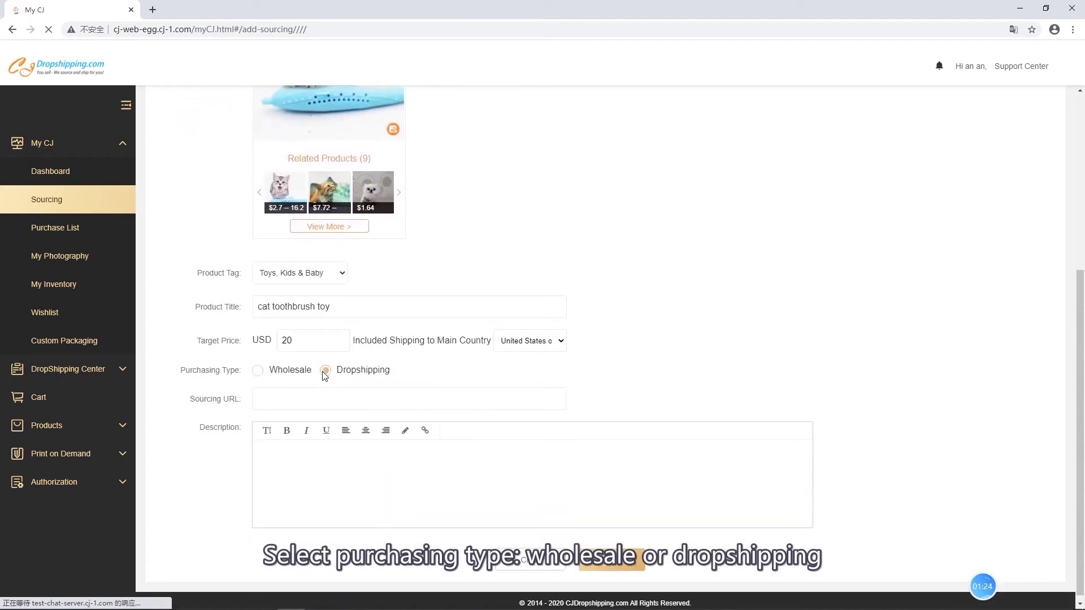
pyautogui.click(280, 399)
pyautogui.write('1.com/product-detail.html?id=52E3261A-348E-4ACC-B5D5-D1B8A9776038')
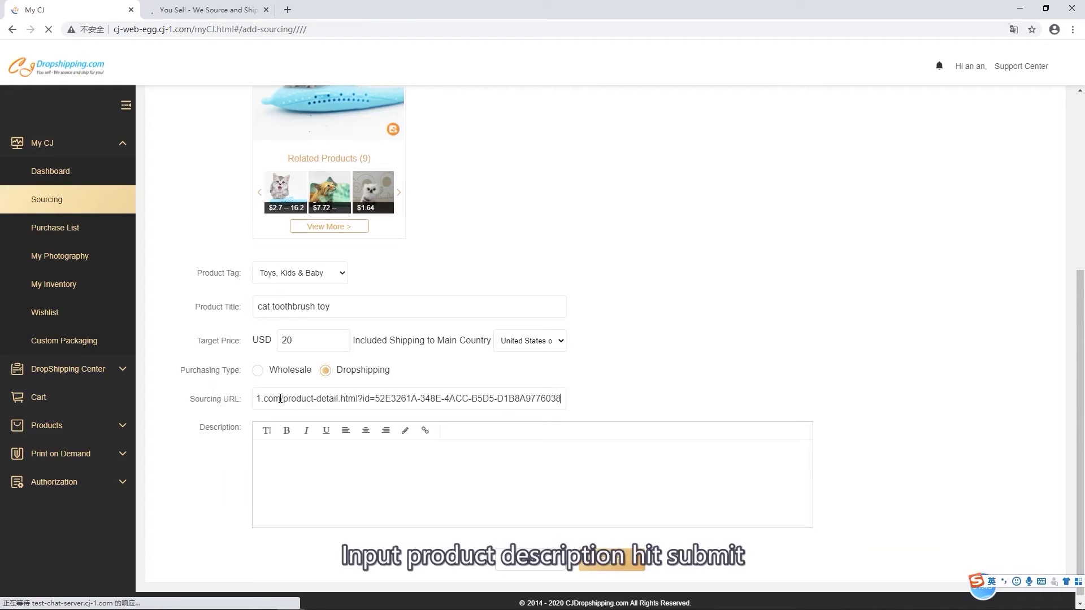
pyautogui.click(611, 561)
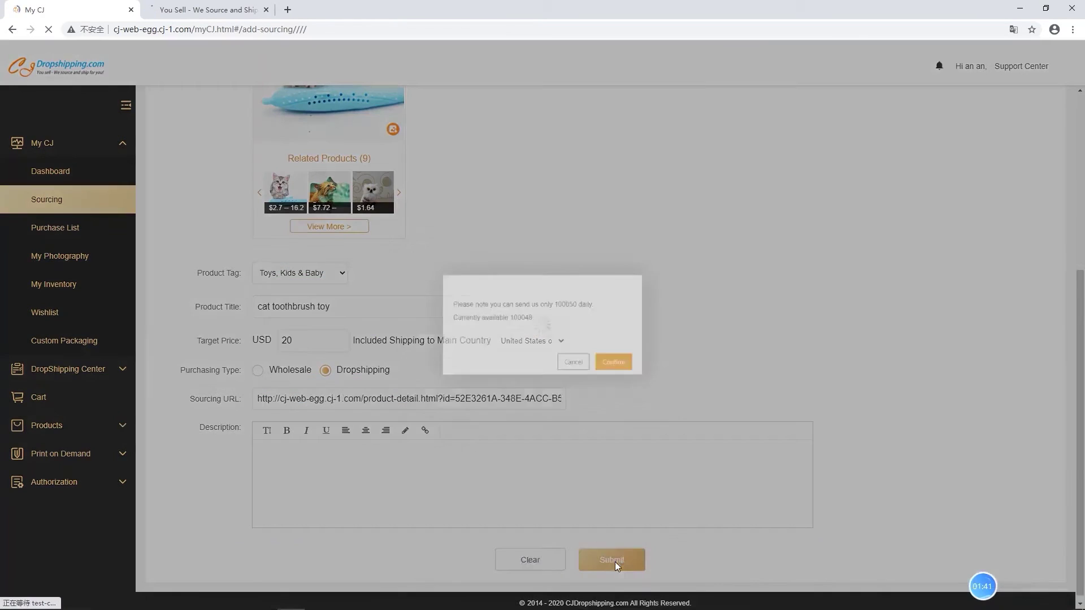
pyautogui.click(641, 375)
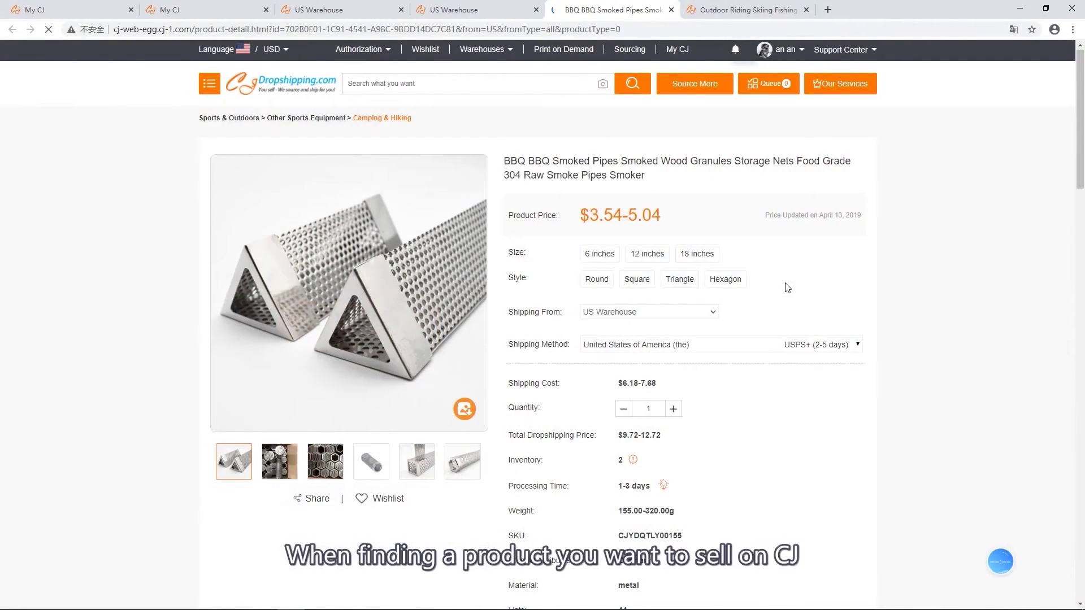
# Step: Open the listing form for the BBQ smoked pipes product and select the store cuhang_0 - Ebay with country US
pyautogui.scroll(-4, 787, 287)
pyautogui.click(593, 429)
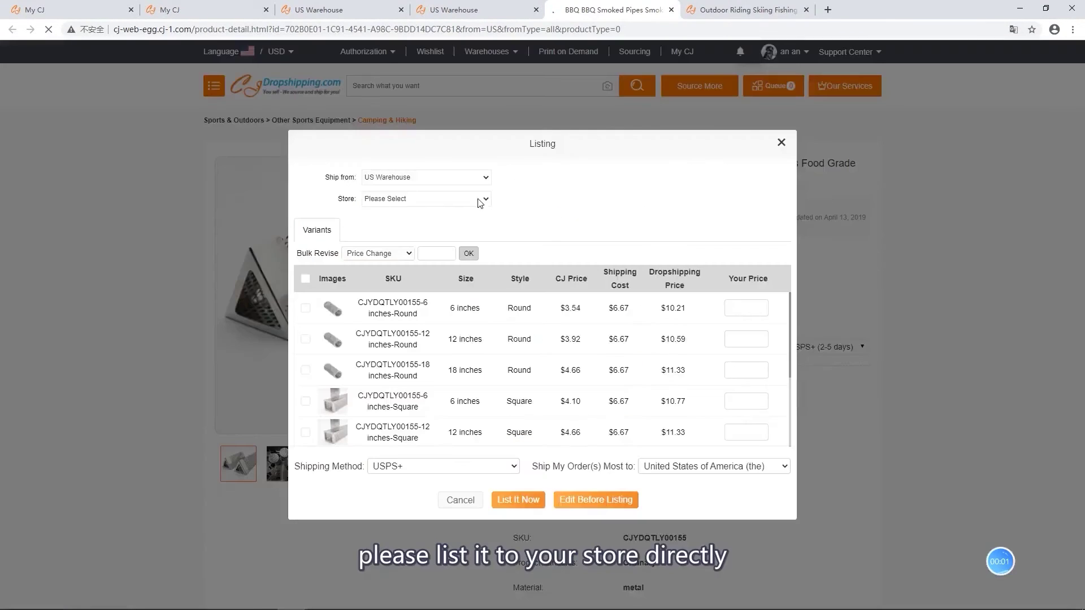
pyautogui.click(433, 199)
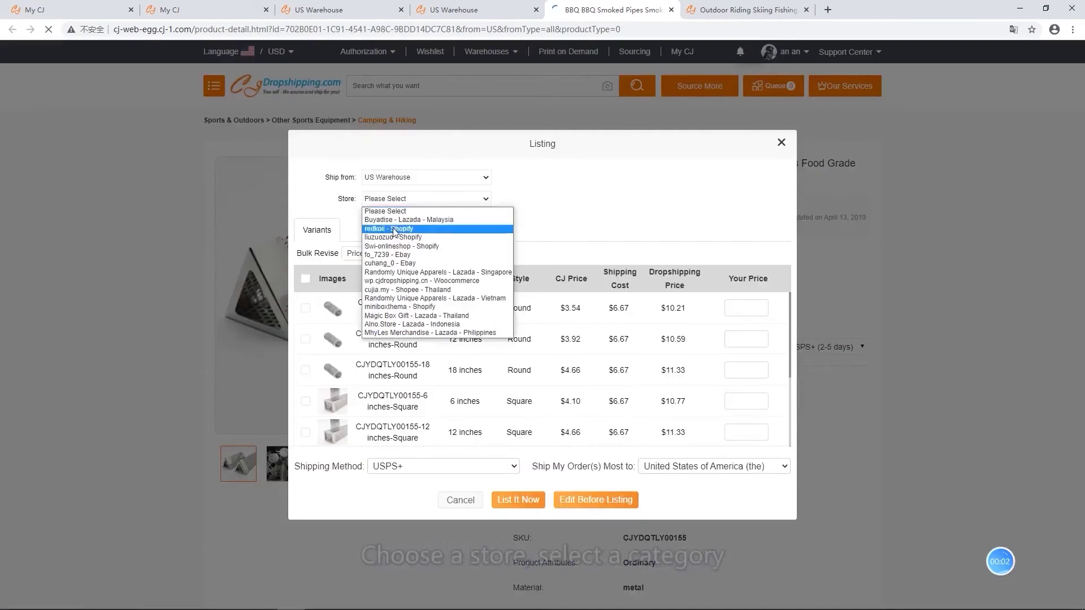
pyautogui.click(399, 264)
pyautogui.click(519, 191)
pyautogui.click(621, 287)
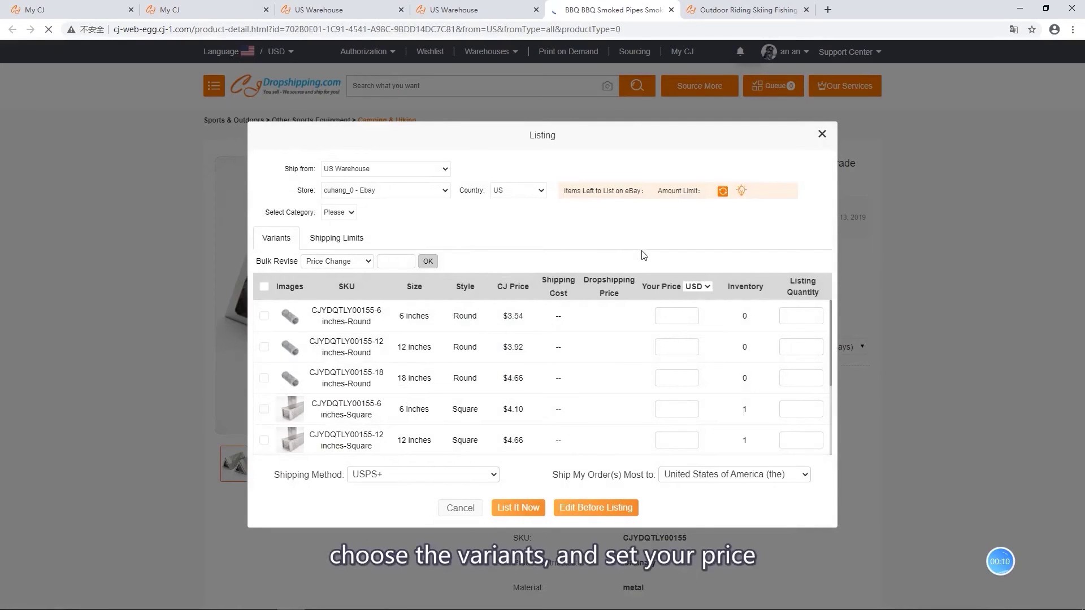
# Step: Set the listing category to Art with subcategory Art Drawings and look at the shipping limits
pyautogui.click(338, 213)
pyautogui.click(339, 233)
pyautogui.click(428, 213)
pyautogui.click(418, 227)
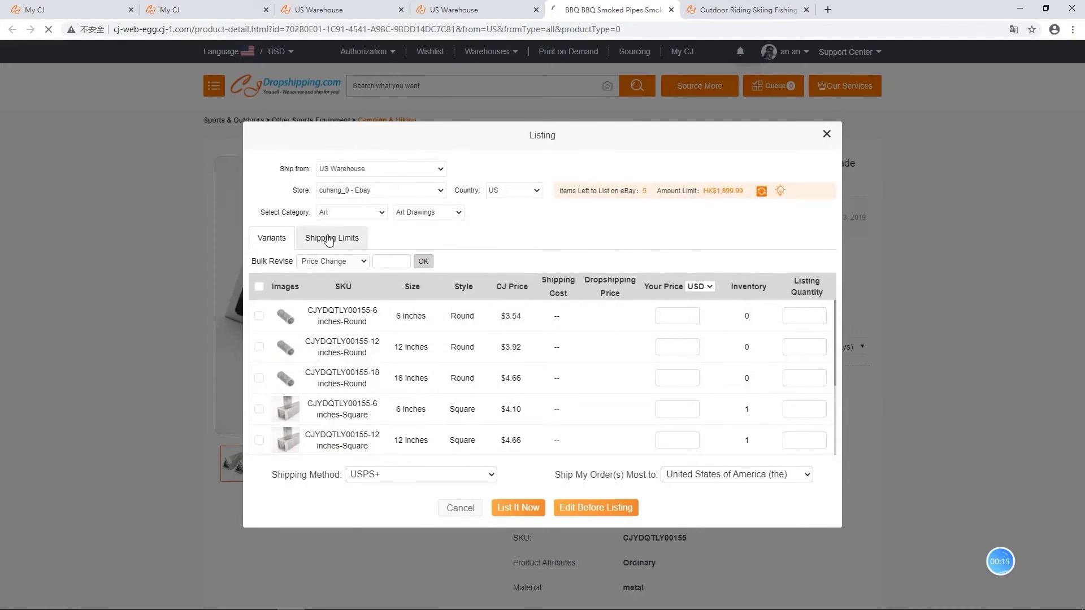
pyautogui.click(332, 238)
pyautogui.click(429, 298)
pyautogui.click(271, 238)
# Step: Select all variants, ship from China Warehouse, and set their price to 20 in bulk
pyautogui.click(259, 287)
pyautogui.click(367, 169)
pyautogui.click(365, 193)
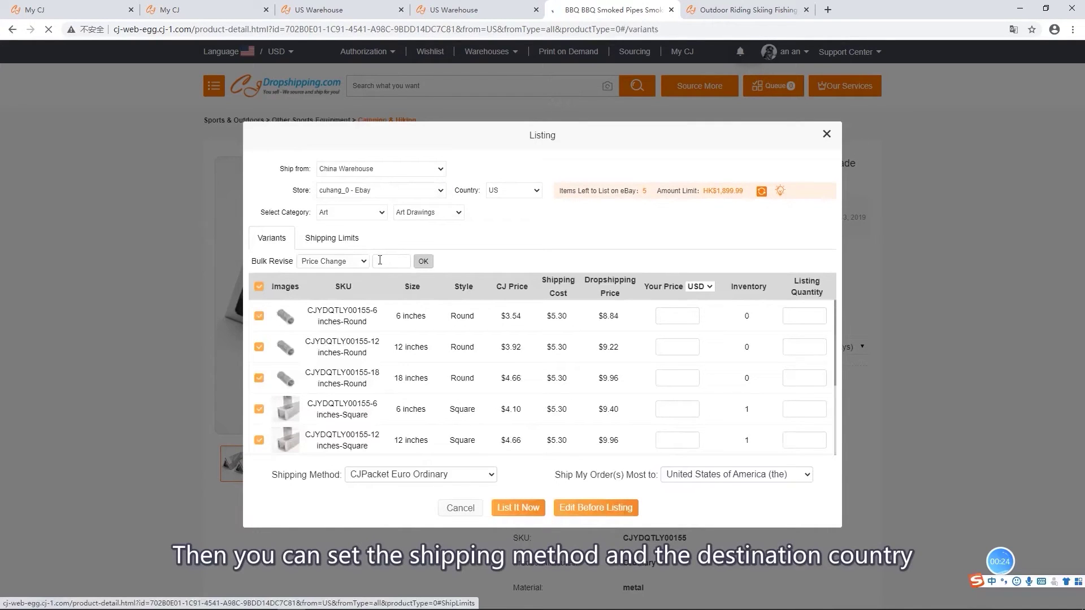
pyautogui.click(423, 261)
# Step: Apply a bulk Listing Change of 1 to the variants and list the product to the eBay store with country UK
pyautogui.click(333, 261)
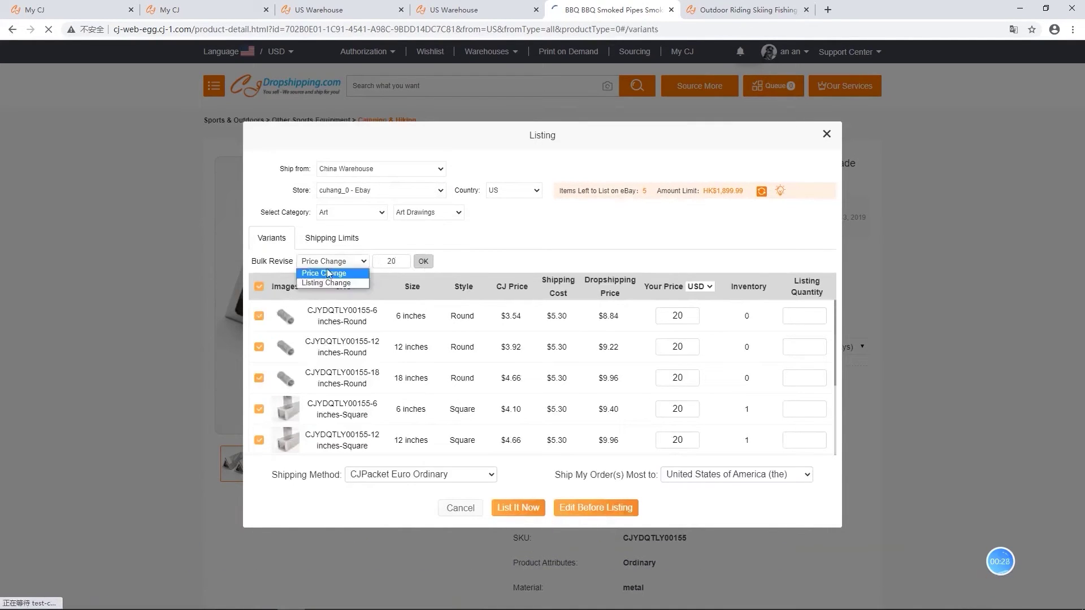
pyautogui.click(325, 278)
pyautogui.doubleClick(382, 260)
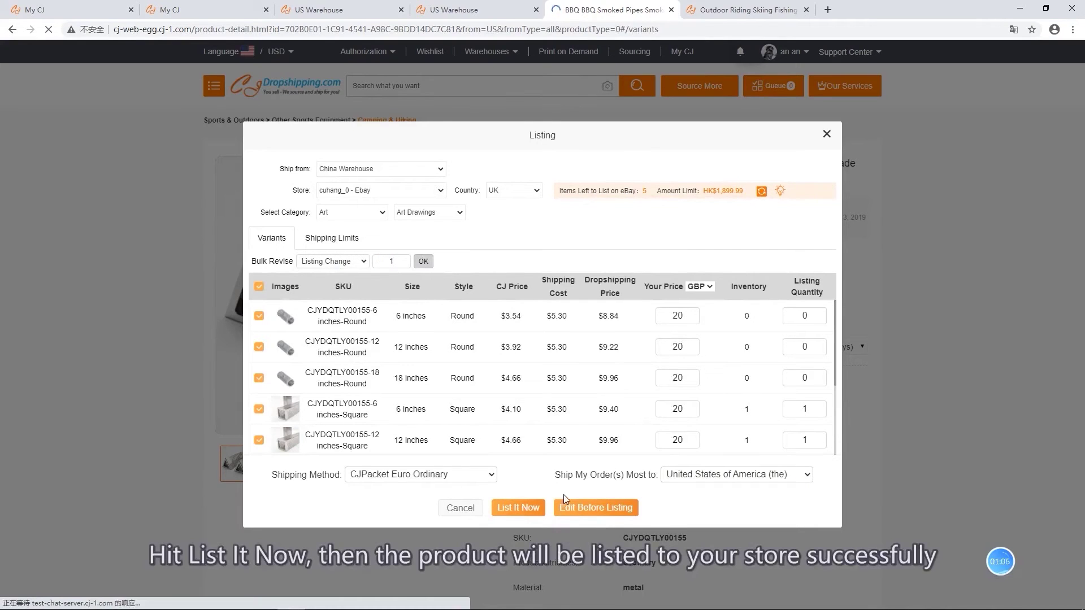
pyautogui.click(537, 507)
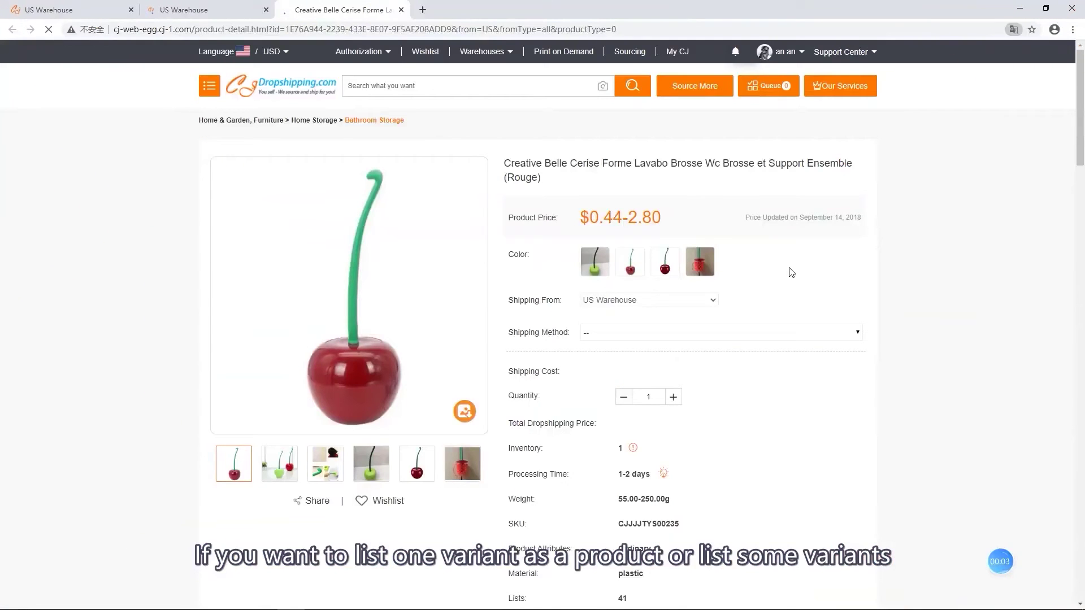
# Step: Open the cherry toilet brush for editing before listing, with store cuhang_0 - Ebay, country UK and category Art, Art Drawings
pyautogui.scroll(-2, 807, 305)
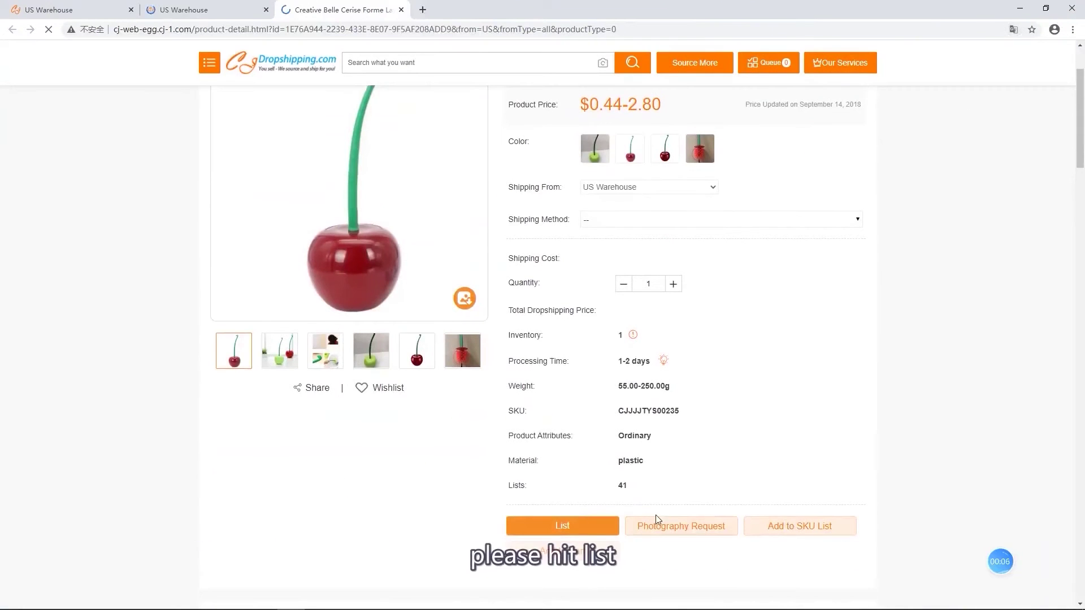
pyautogui.click(562, 523)
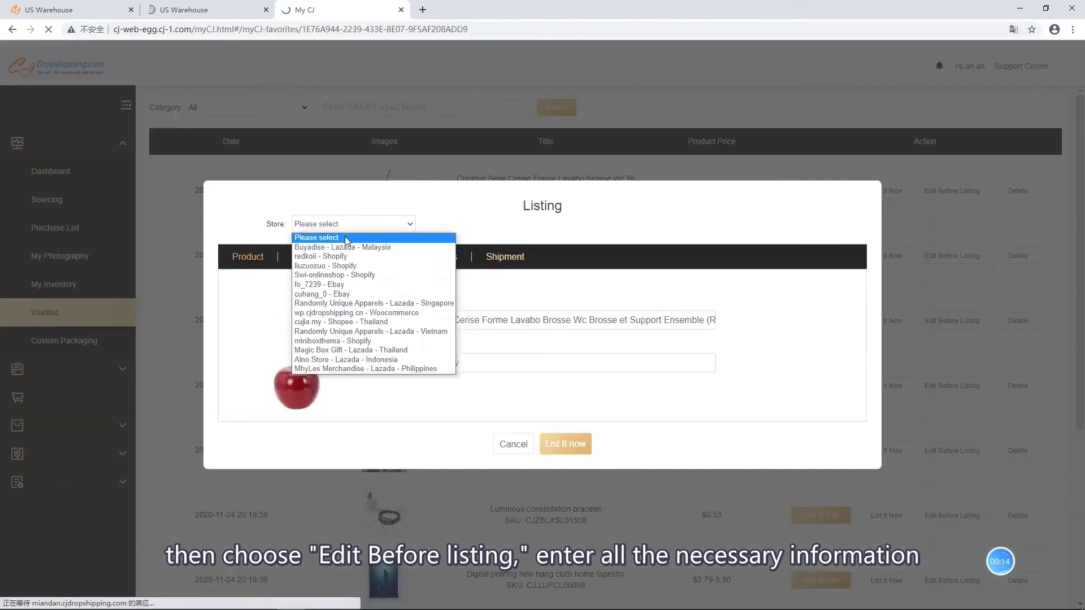
pyautogui.click(362, 316)
pyautogui.click(500, 215)
pyautogui.click(486, 395)
pyautogui.click(354, 239)
pyautogui.click(346, 262)
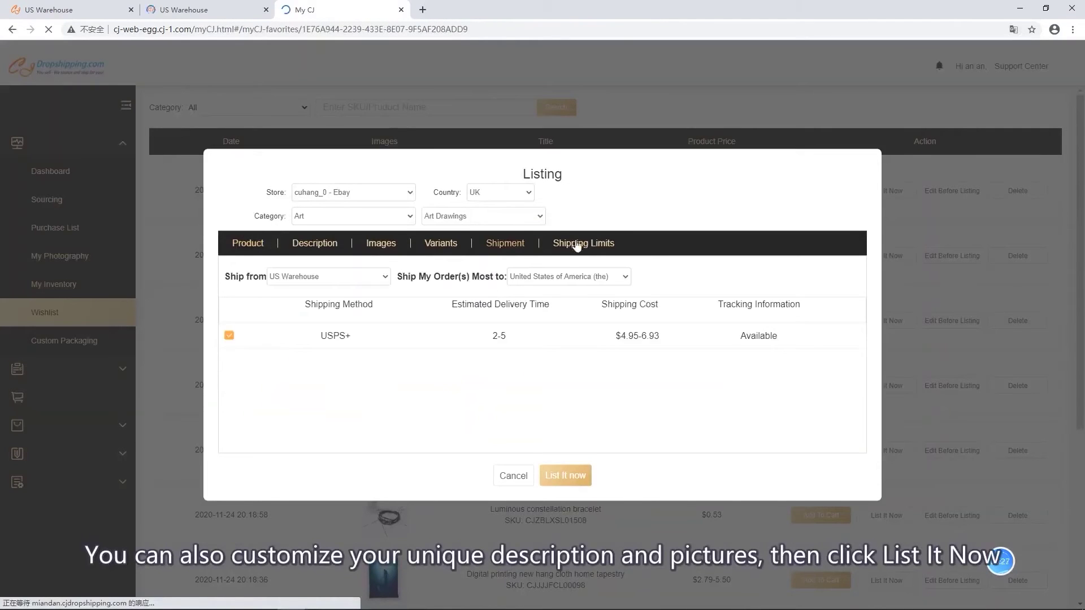
# Step: Price all variants at 20 GBP with listing quantity 1 for Burgundy, and list the cherry brush to the store
pyautogui.click(577, 244)
pyautogui.click(440, 250)
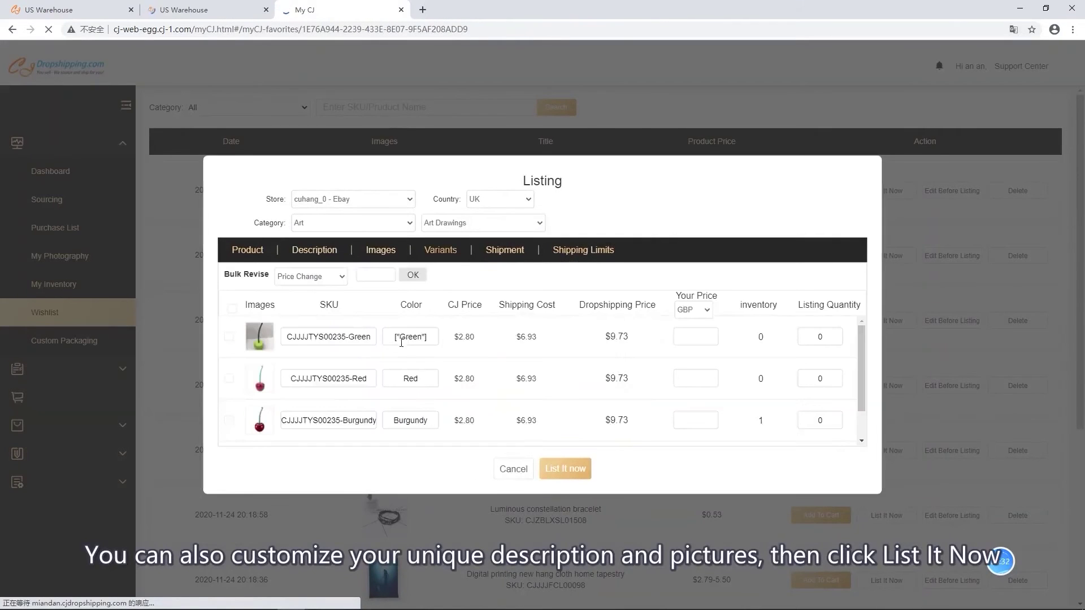
pyautogui.click(414, 275)
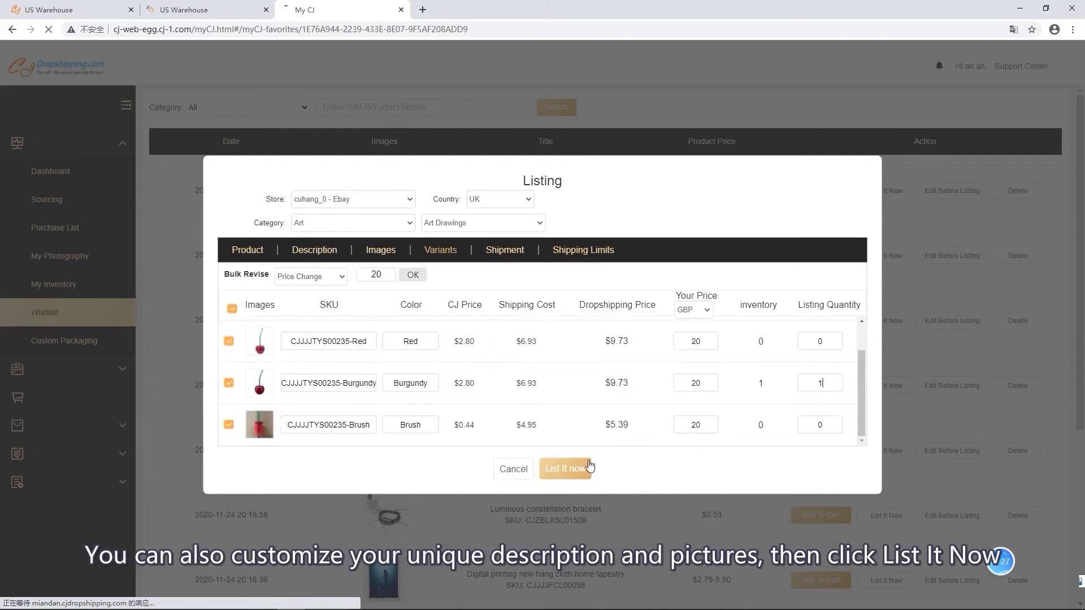
pyautogui.click(579, 467)
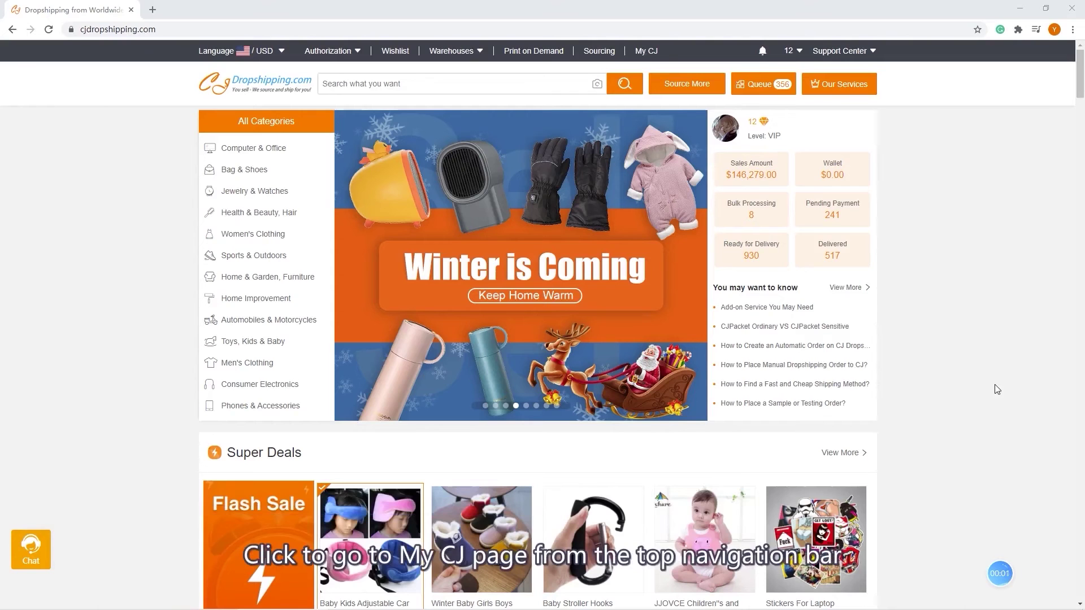
# Step: Go to the product Connection page in My CJ and start adding an automatic connection
pyautogui.click(653, 52)
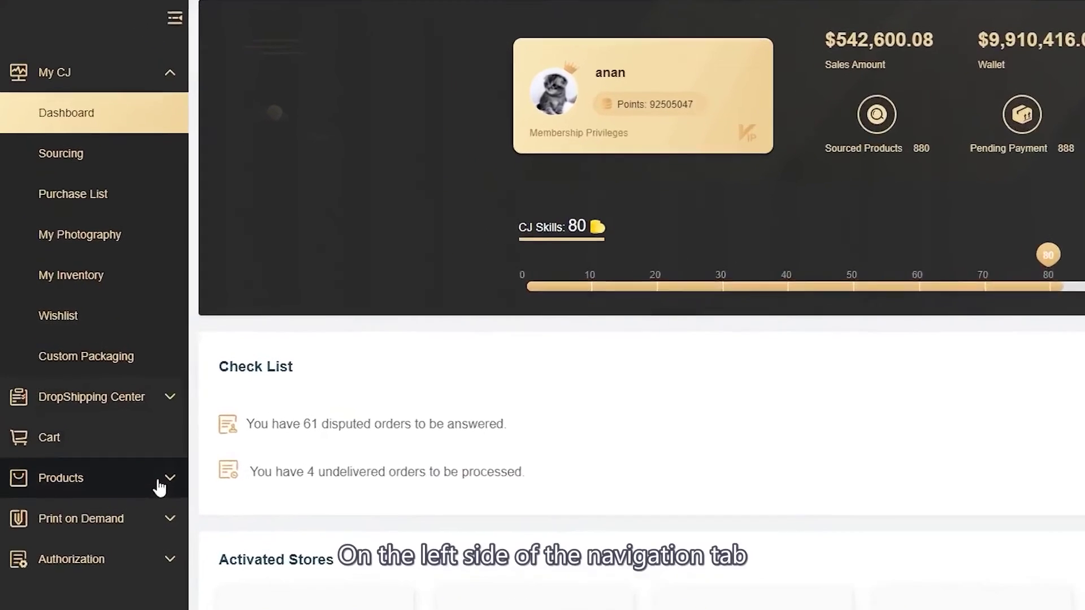
pyautogui.click(160, 481)
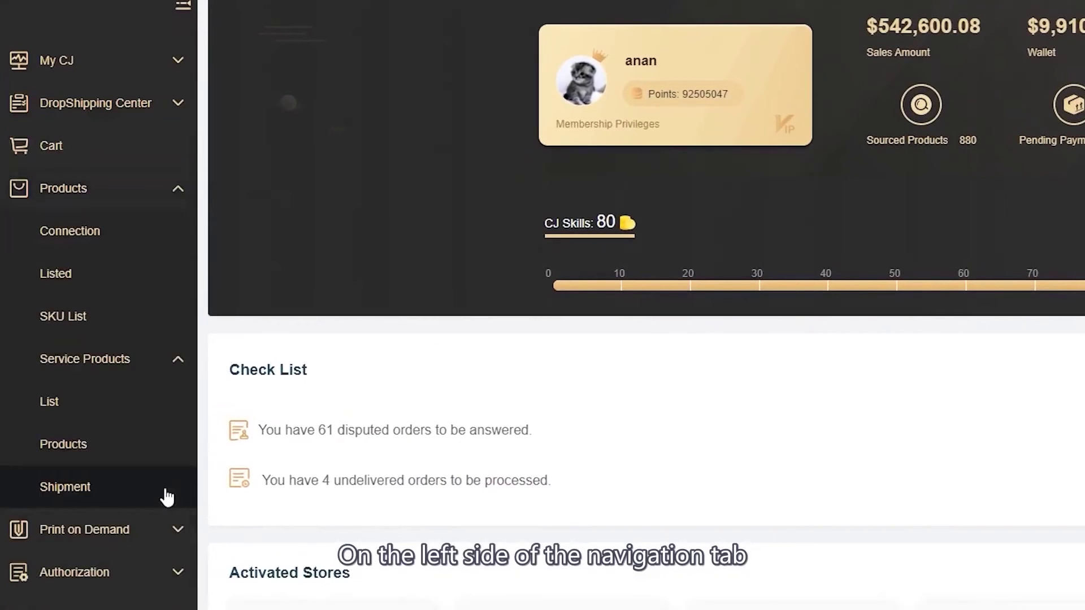
pyautogui.click(113, 234)
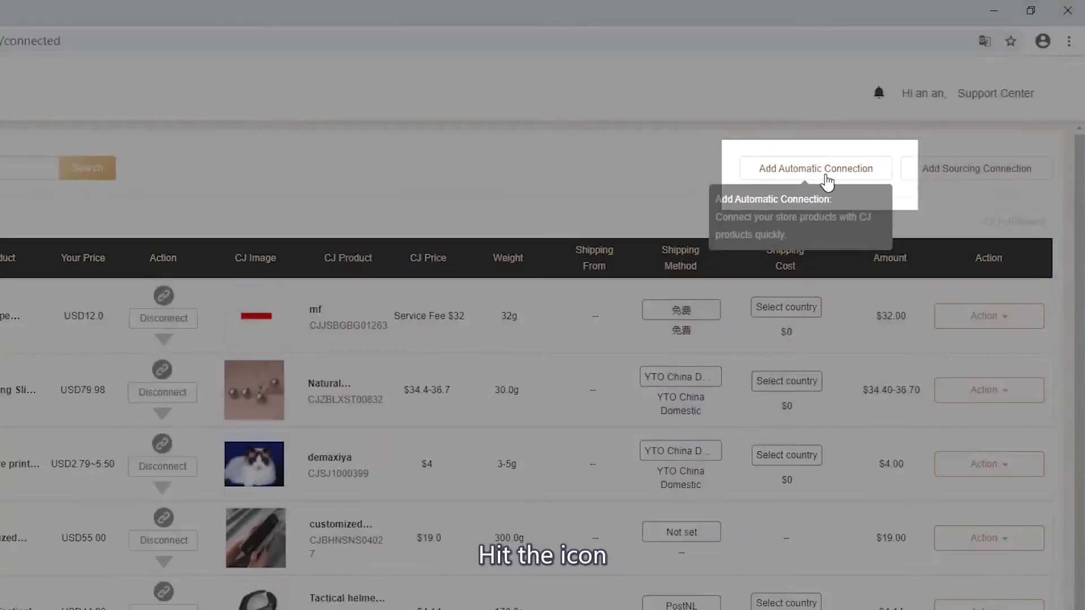
pyautogui.click(774, 214)
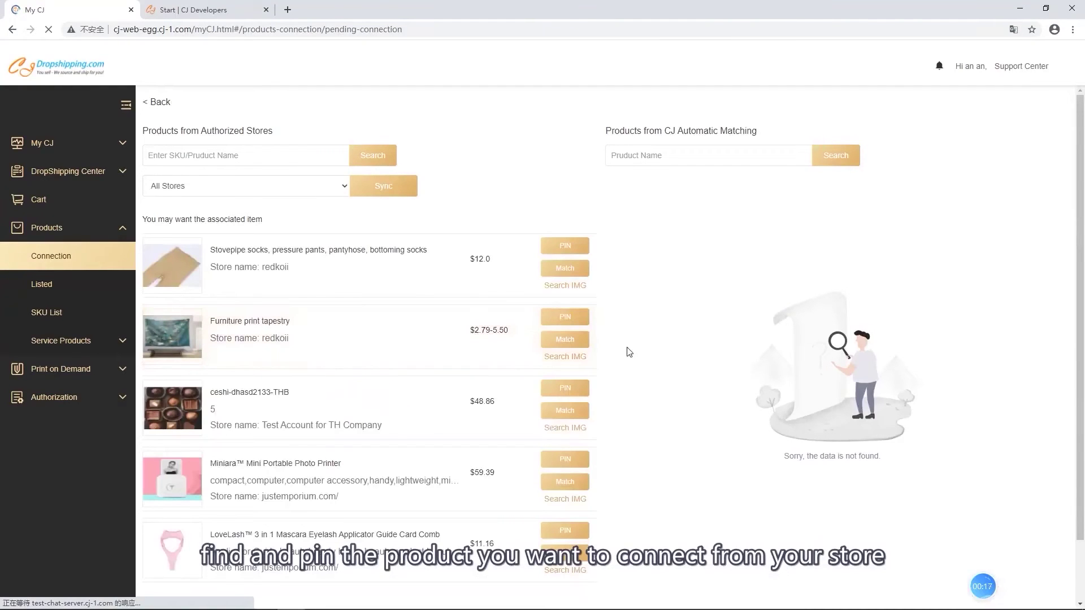
# Step: Select and sync the store liuzuozuo - shopify, and search by image for CJ products matching the Luminous Makeup Bag Lattice Design Geometric Bag
pyautogui.click(334, 187)
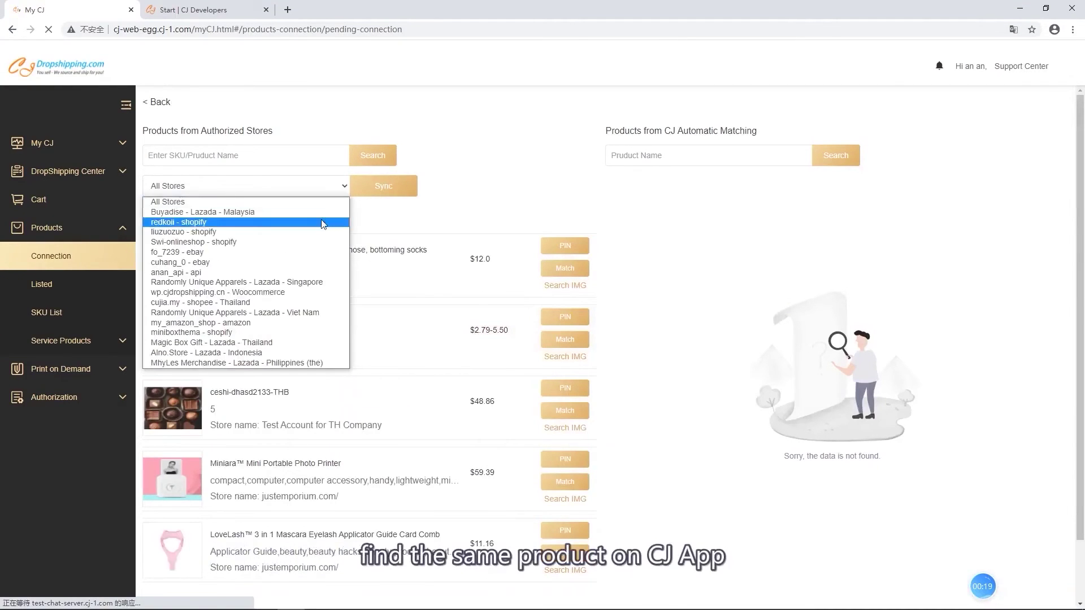
pyautogui.click(187, 232)
pyautogui.click(394, 192)
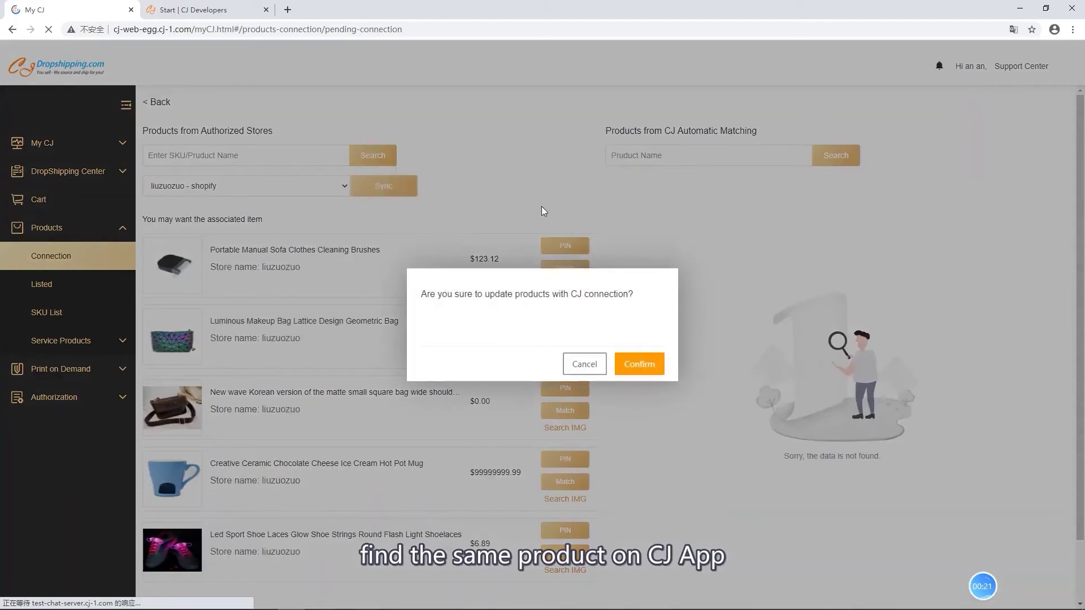
pyautogui.click(644, 365)
pyautogui.click(572, 358)
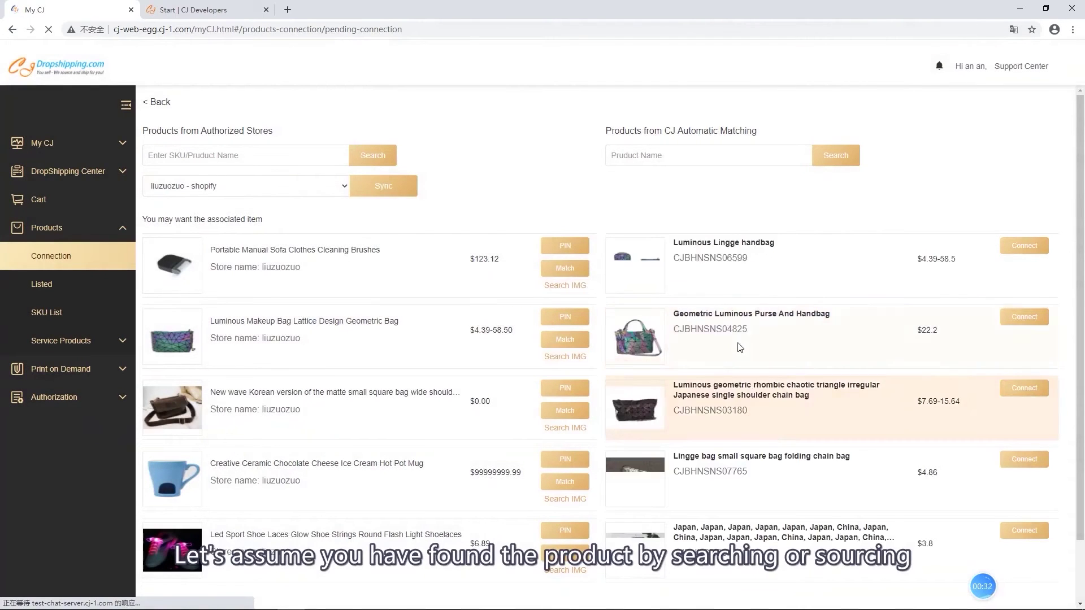
# Step: Copy the SKU CJBHNSNS04825 of the Geometric Luminous Purse And Handbag and search the CJ products for it
pyautogui.moveTo(749, 333); pyautogui.dragTo(674, 338)
pyautogui.hotkey('ctrl', 'c')
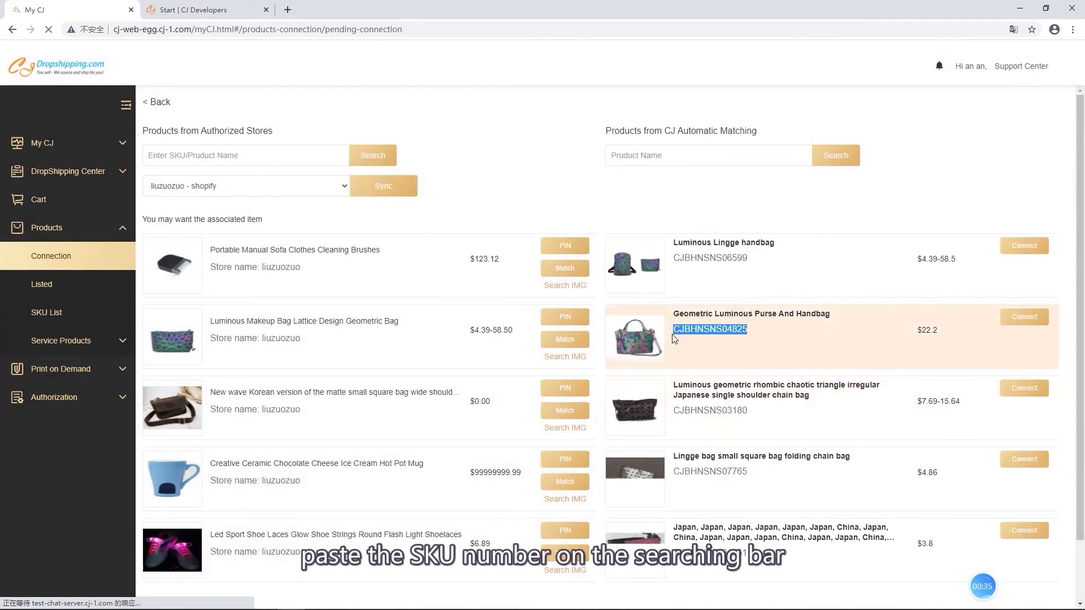
pyautogui.click(685, 150)
pyautogui.hotkey('ctrl', 'v')
pyautogui.click(836, 158)
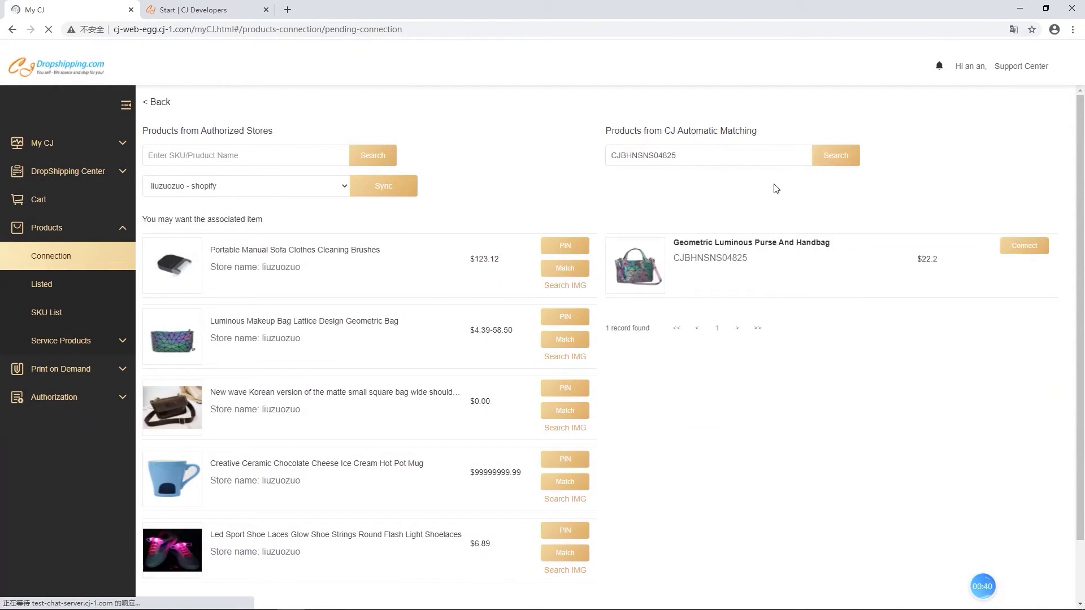
# Step: Connect variant I of the Luminous Makeup Bag with the Geometric Luminous Purse And Handbag, shipping from China Warehouse via CJPacket YT Euro
pyautogui.click(1020, 246)
pyautogui.click(430, 242)
pyautogui.click(642, 255)
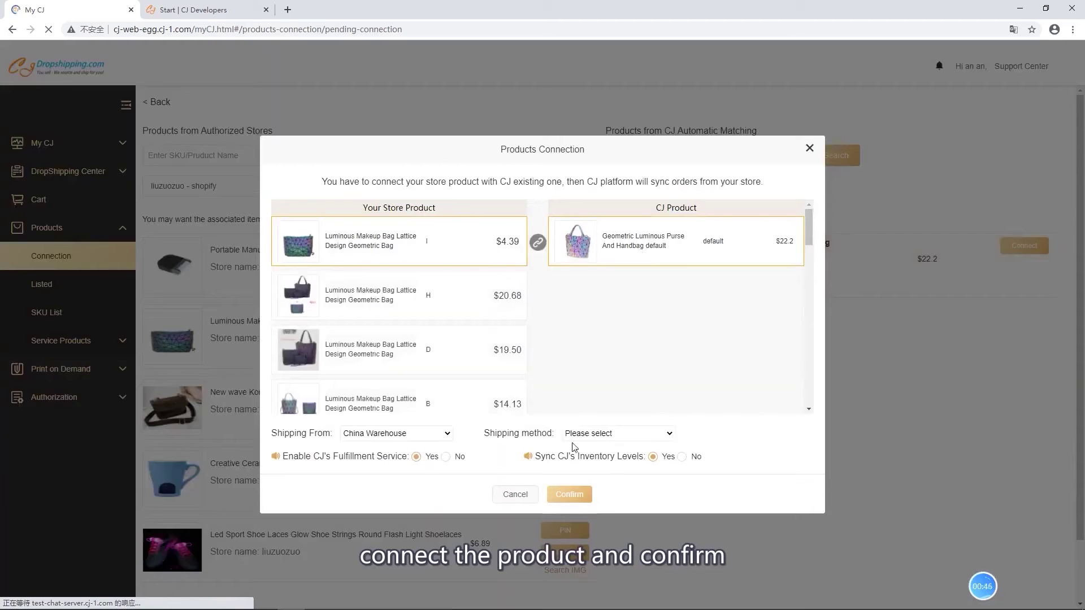
pyautogui.click(588, 435)
pyautogui.scroll(-2, 599, 339)
pyautogui.scroll(2, 599, 339)
pyautogui.click(599, 238)
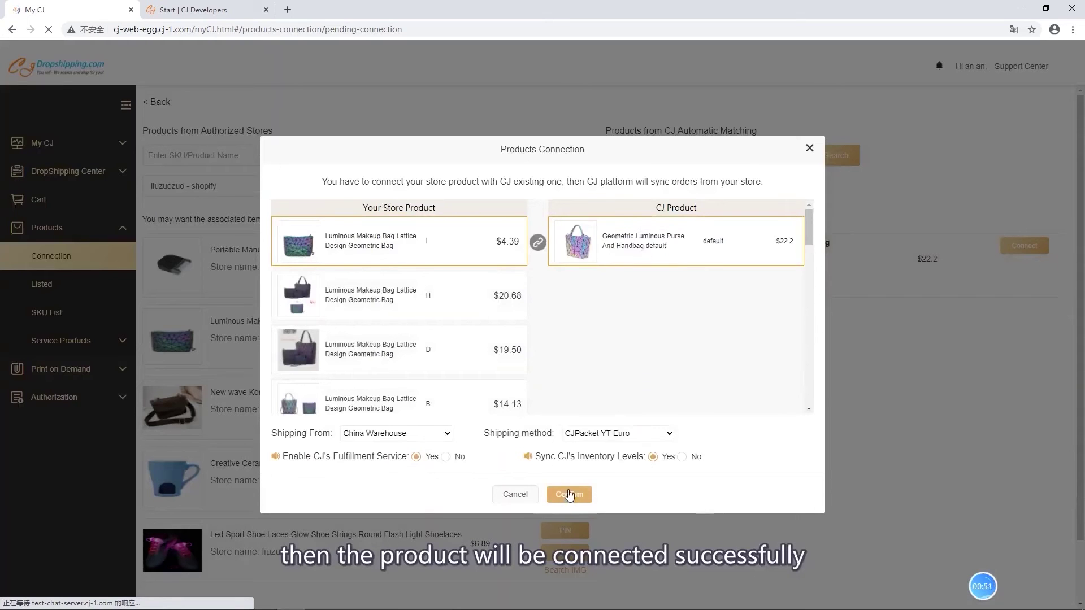
pyautogui.click(569, 495)
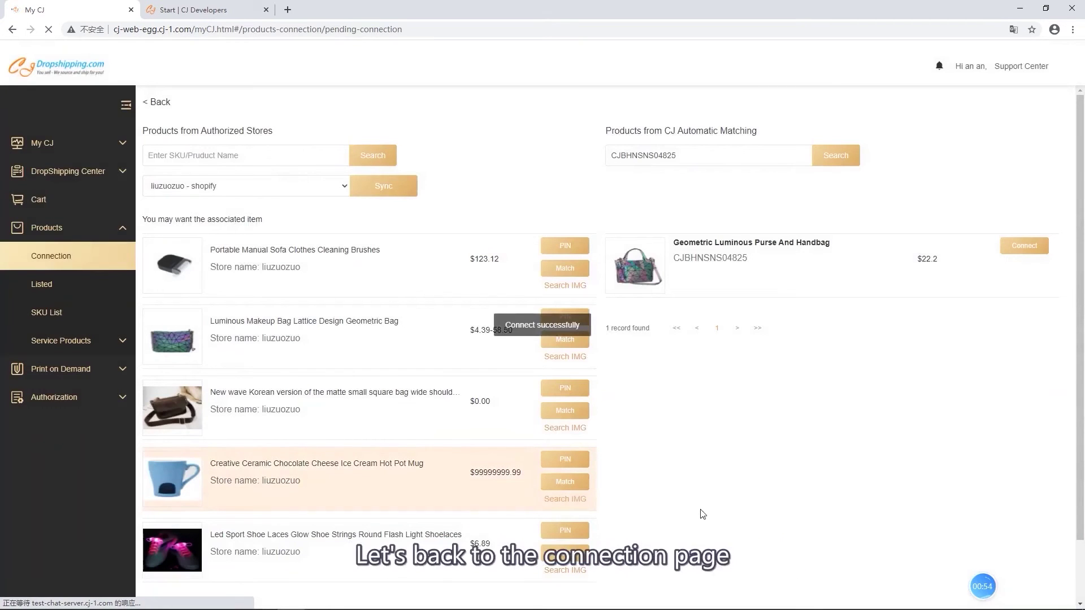
# Step: Return to the product Connection page and start adding a sourcing connection
pyautogui.click(153, 105)
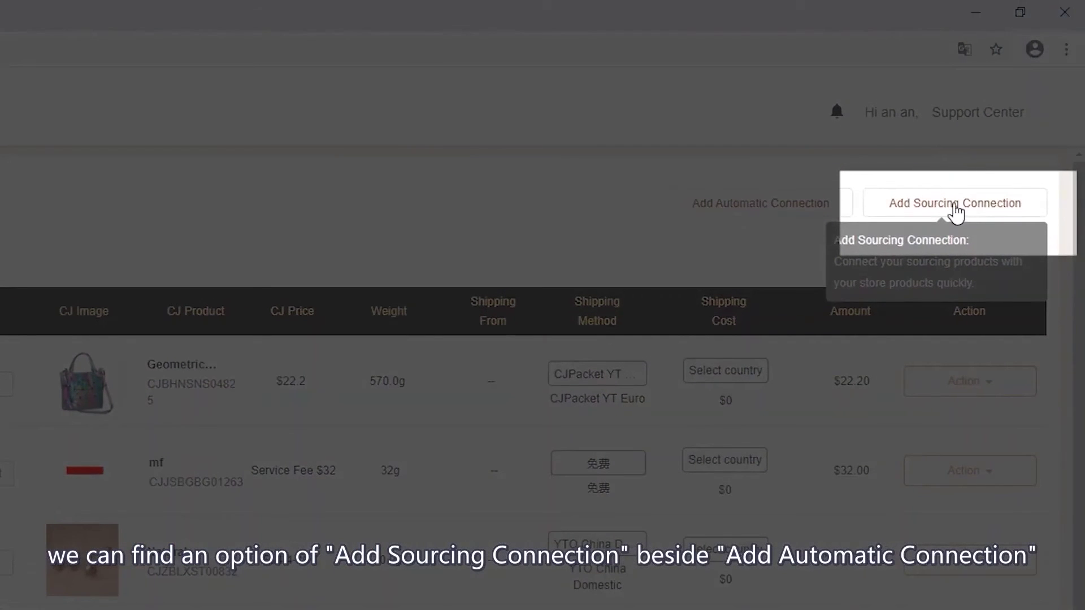
pyautogui.click(954, 210)
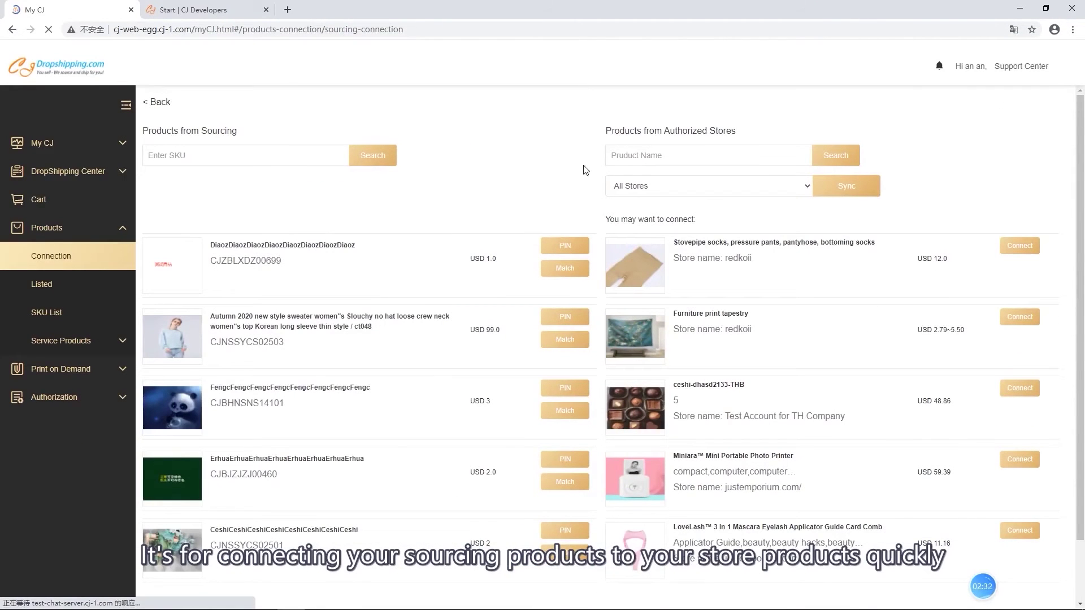
pyautogui.scroll(-1, 586, 169)
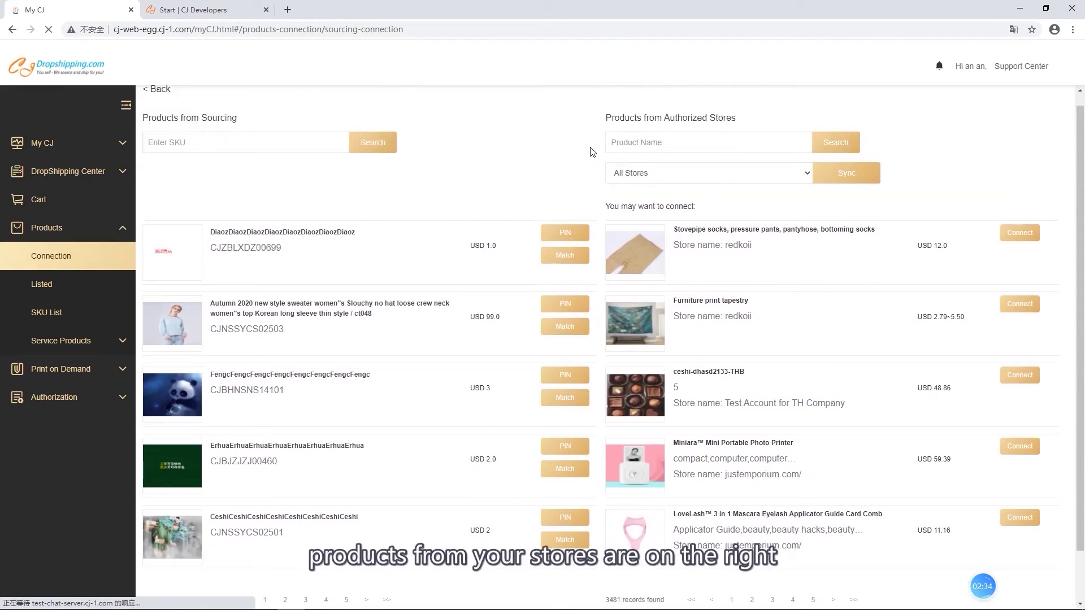
# Step: Match sourcing product CJZBLXDZ00699 with the redkoii stovepipe socks and pair its default variant with Black / 600M
pyautogui.click(565, 232)
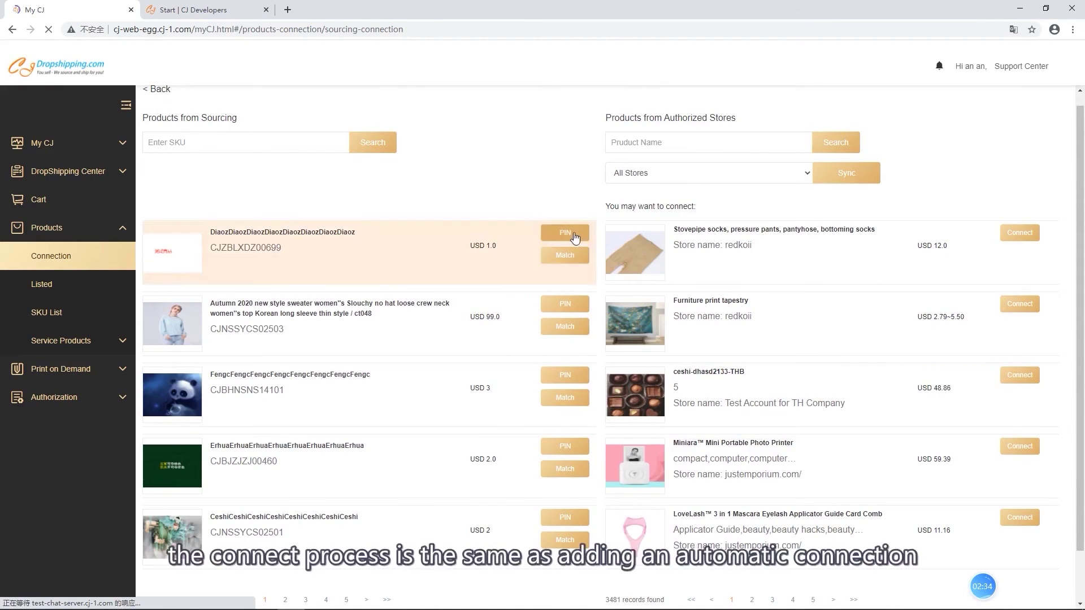
pyautogui.click(565, 255)
pyautogui.click(1019, 233)
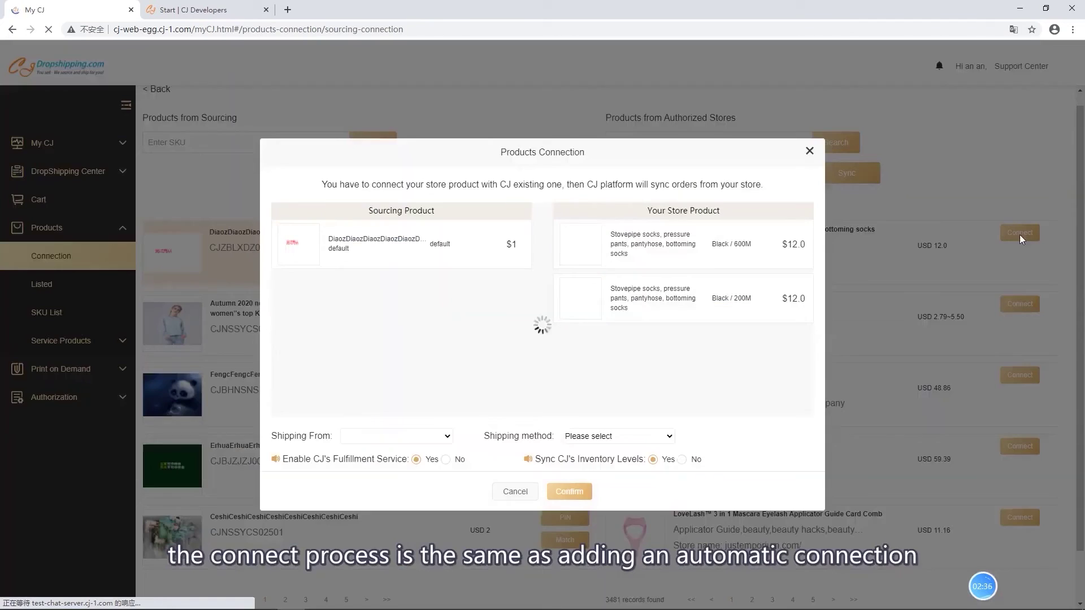
pyautogui.doubleClick(436, 244)
pyautogui.click(612, 248)
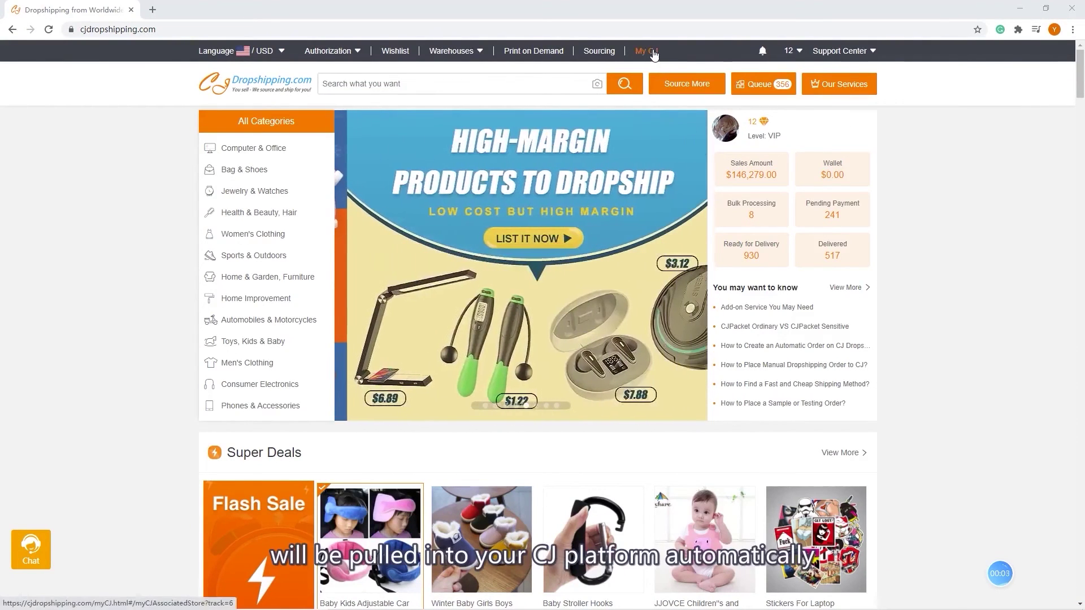
# Step: Go to Imported Orders in My CJ's DropShipping Center and add the four-piece Excel order to the cart
pyautogui.click(646, 50)
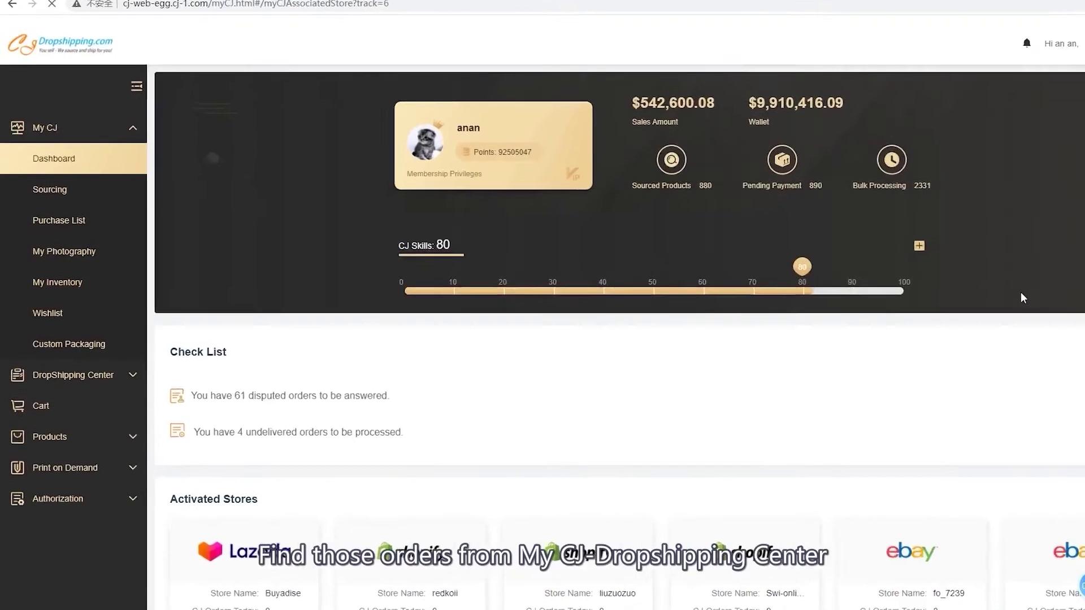
pyautogui.click(169, 405)
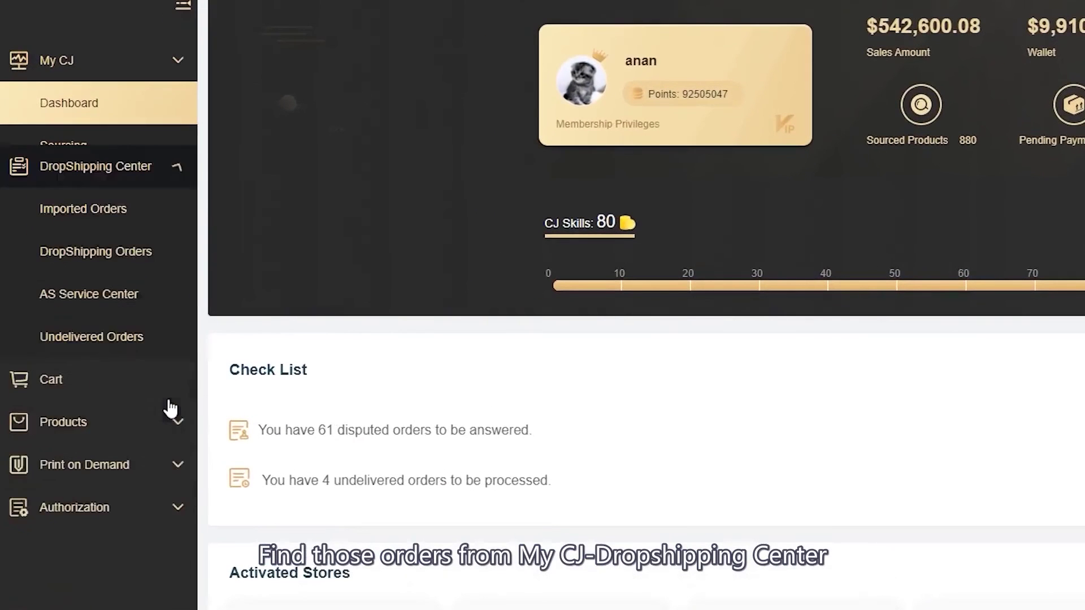
pyautogui.click(101, 148)
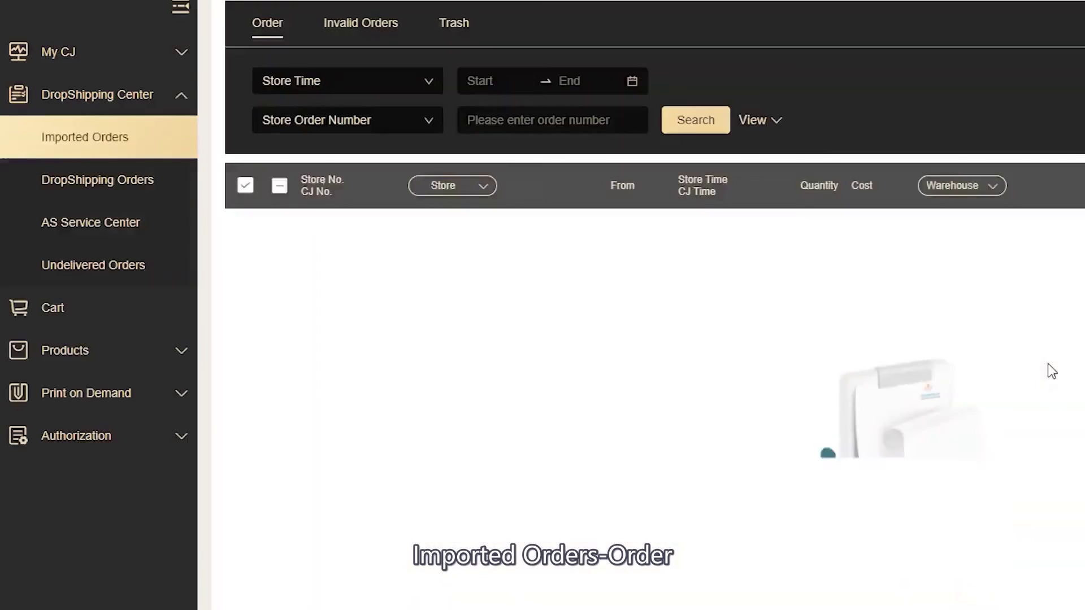
pyautogui.click(244, 388)
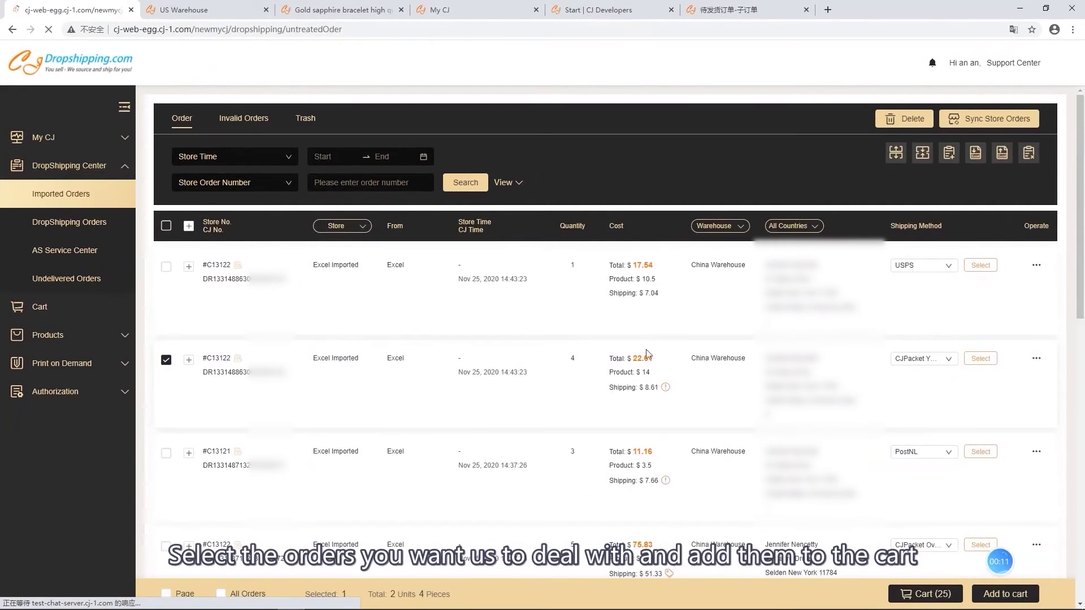
pyautogui.click(1005, 595)
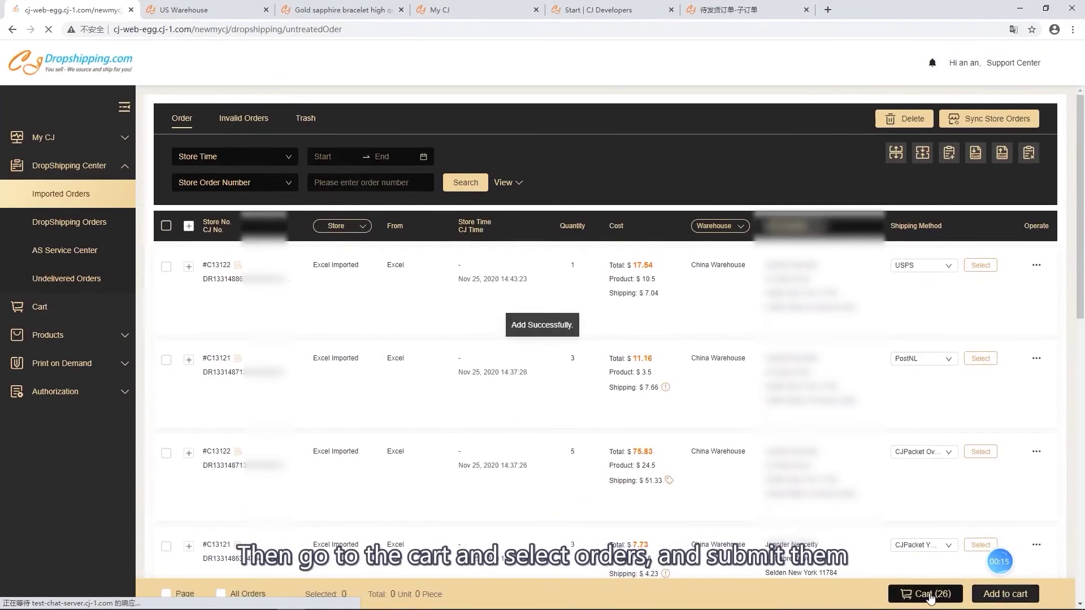
# Step: Select the four-piece Excel order in the cart, submit it, and proceed to its payment
pyautogui.click(931, 595)
pyautogui.scroll(-5, 528, 392)
pyautogui.click(165, 476)
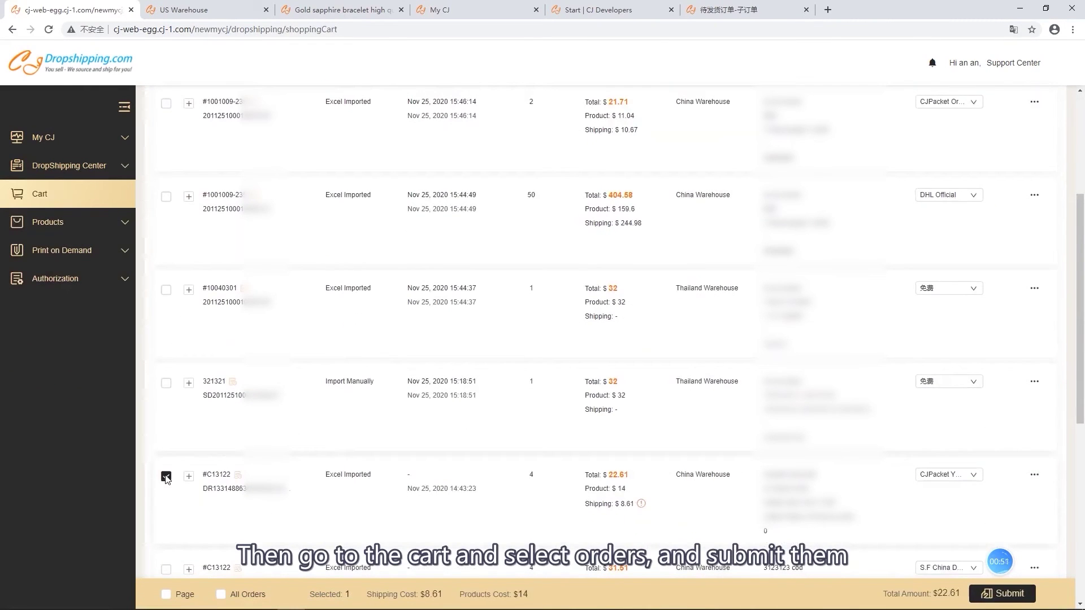
pyautogui.click(1002, 593)
pyautogui.scroll(-1, 925, 537)
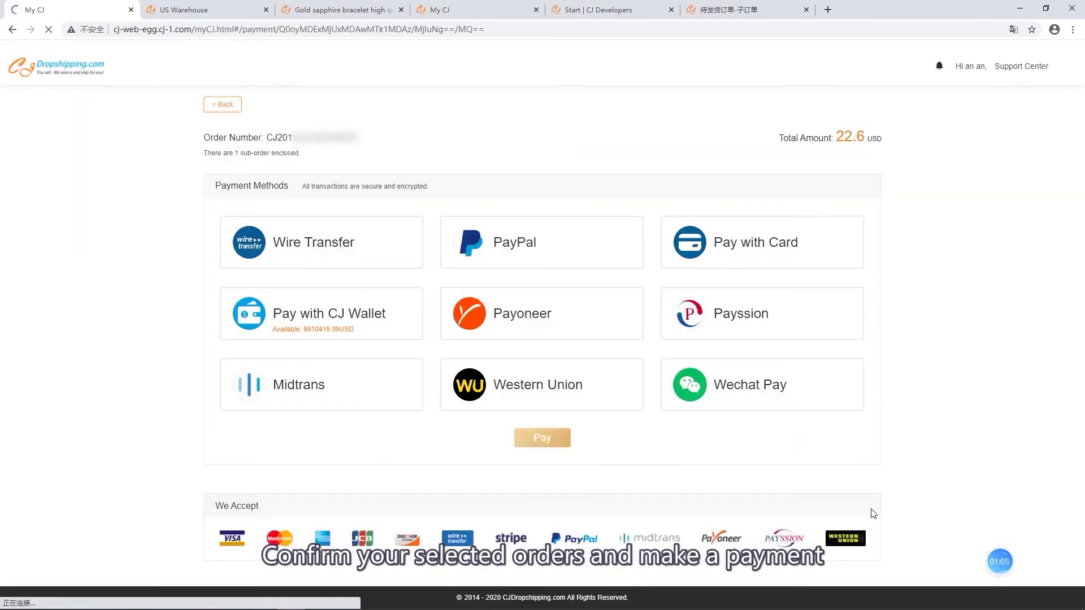
pyautogui.click(451, 213)
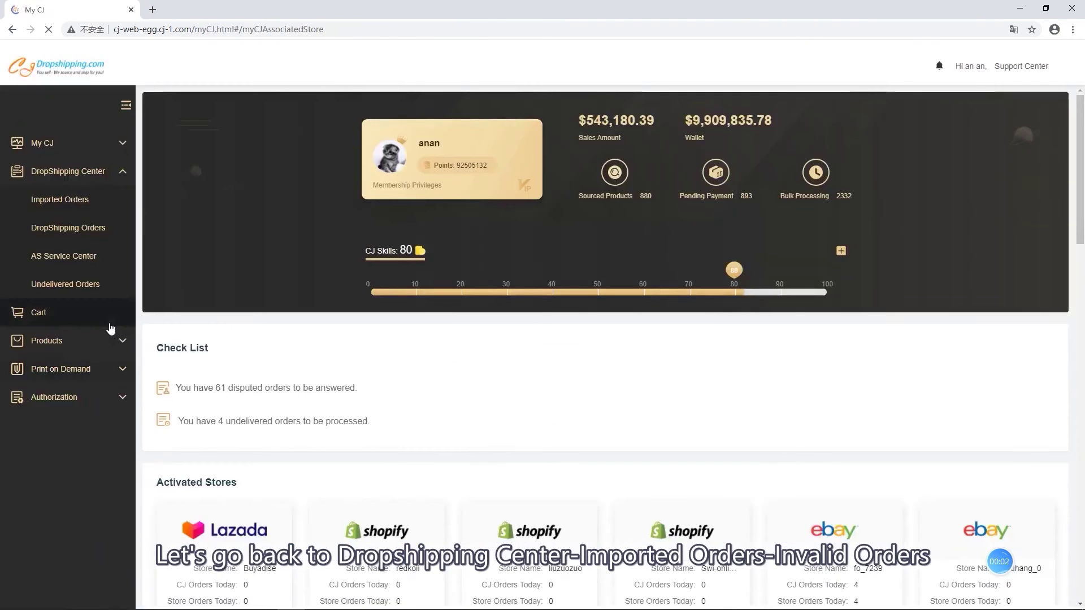
# Step: Go to the Invalid Orders under Imported Orders and expand the product details of the first fo_7239 order
pyautogui.click(97, 206)
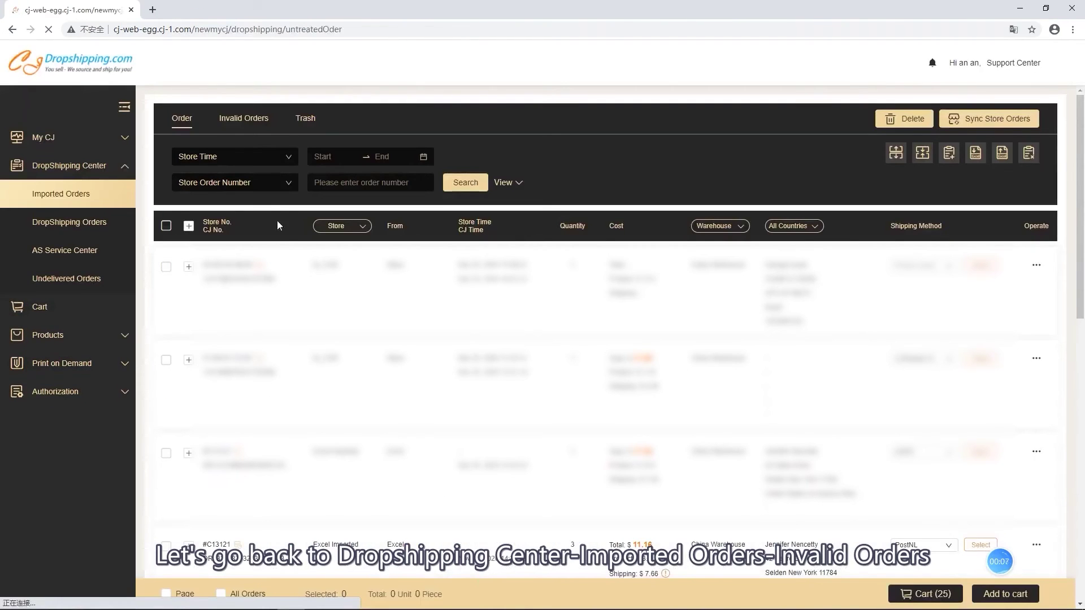
pyautogui.click(244, 118)
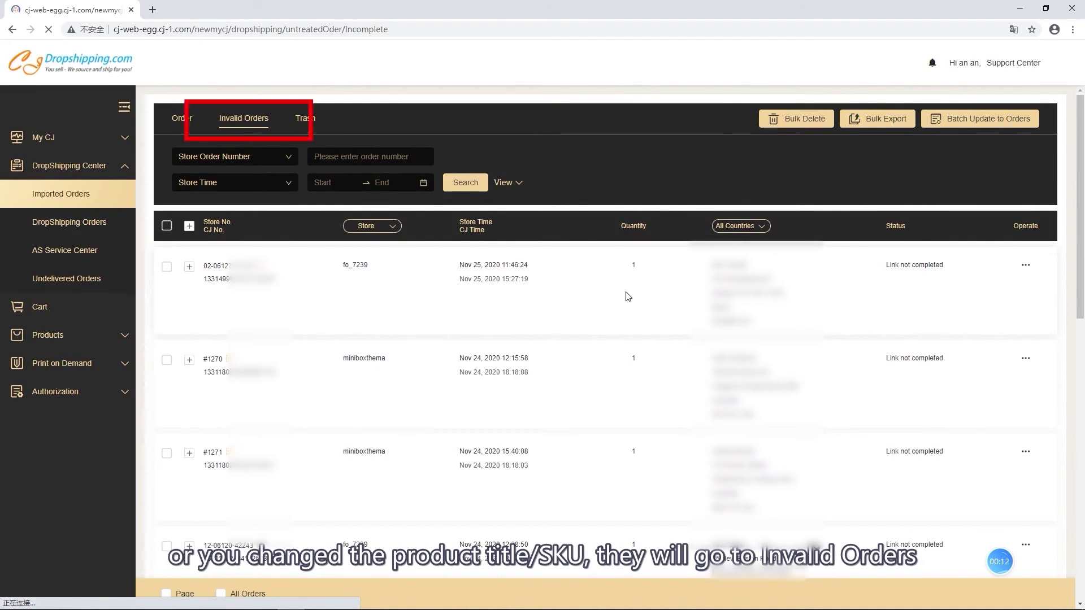
pyautogui.click(189, 267)
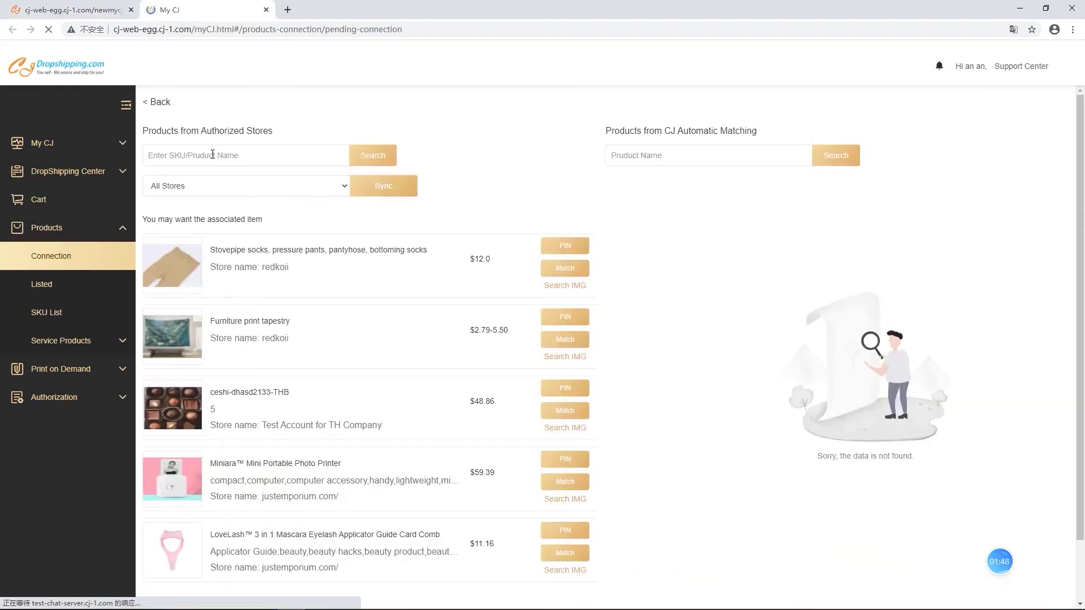
# Step: Search the authorized store products for Trekking Pole and the CJ products for SKU CJYDYDYD00450
pyautogui.write('Trekking Pole')
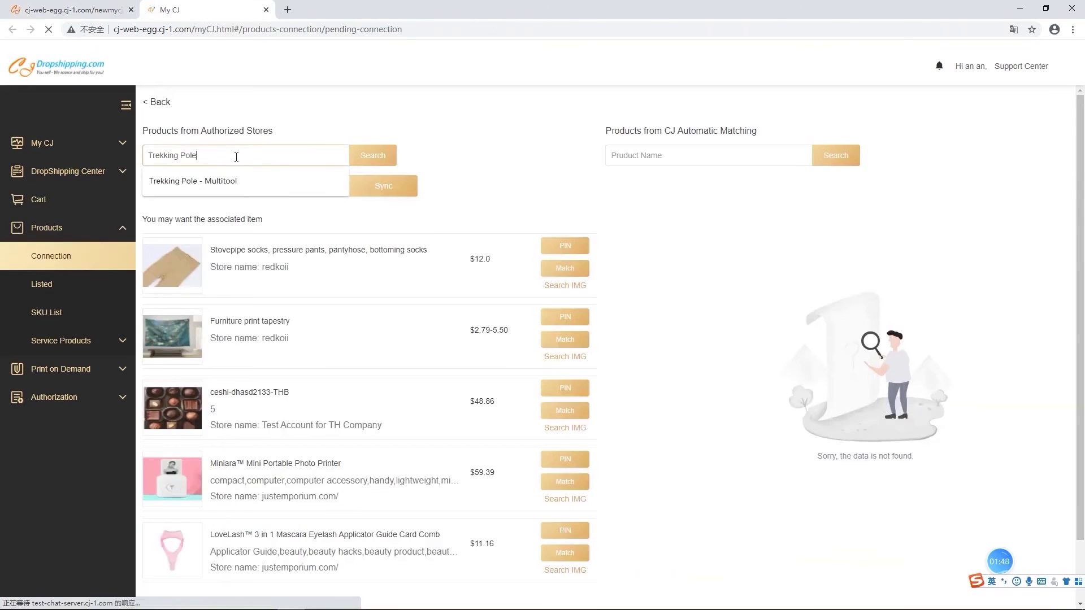
pyautogui.click(372, 155)
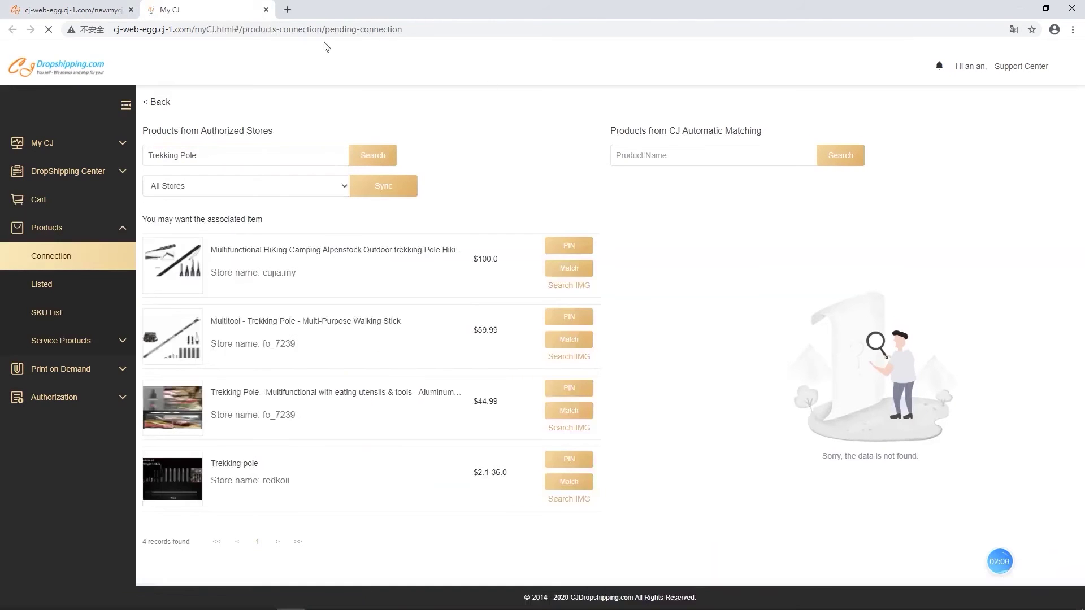
pyautogui.click(670, 156)
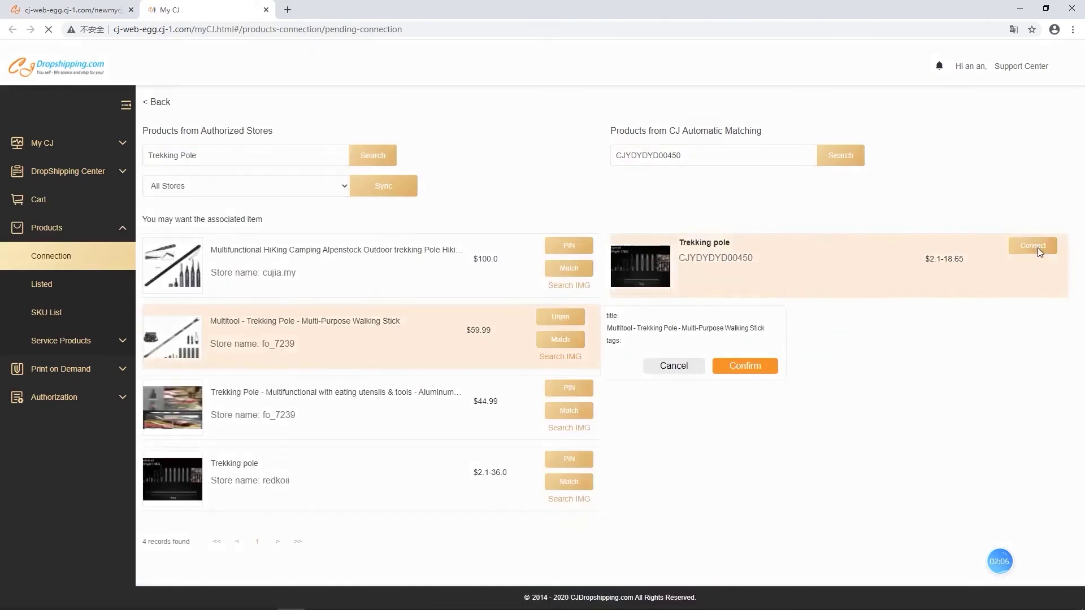
# Step: Connect the Multitool - Trekking Pole - Multi-Purpose Walking Stick with CJ's Trekking pole, shipping from China Warehouse via CJPacket Air
pyautogui.click(1033, 245)
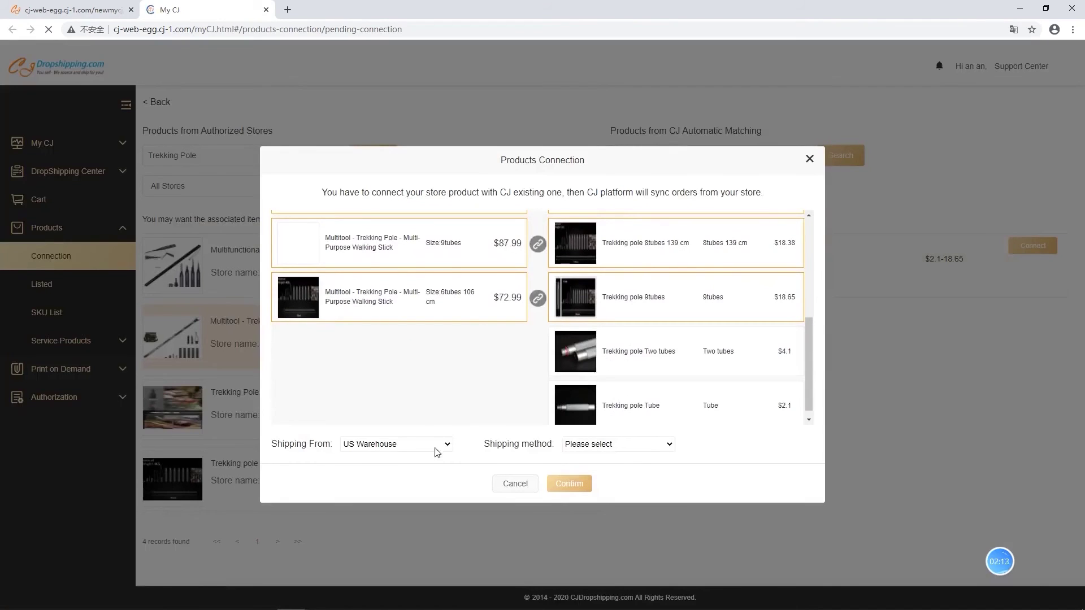
pyautogui.click(437, 449)
pyautogui.click(390, 468)
pyautogui.click(589, 446)
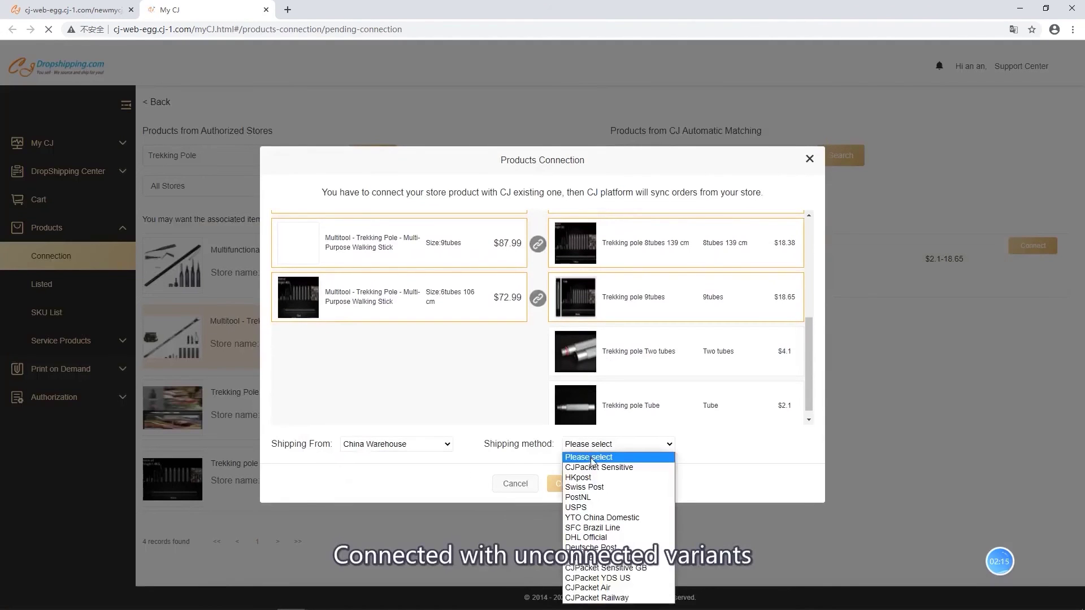
pyautogui.click(587, 588)
pyautogui.click(569, 486)
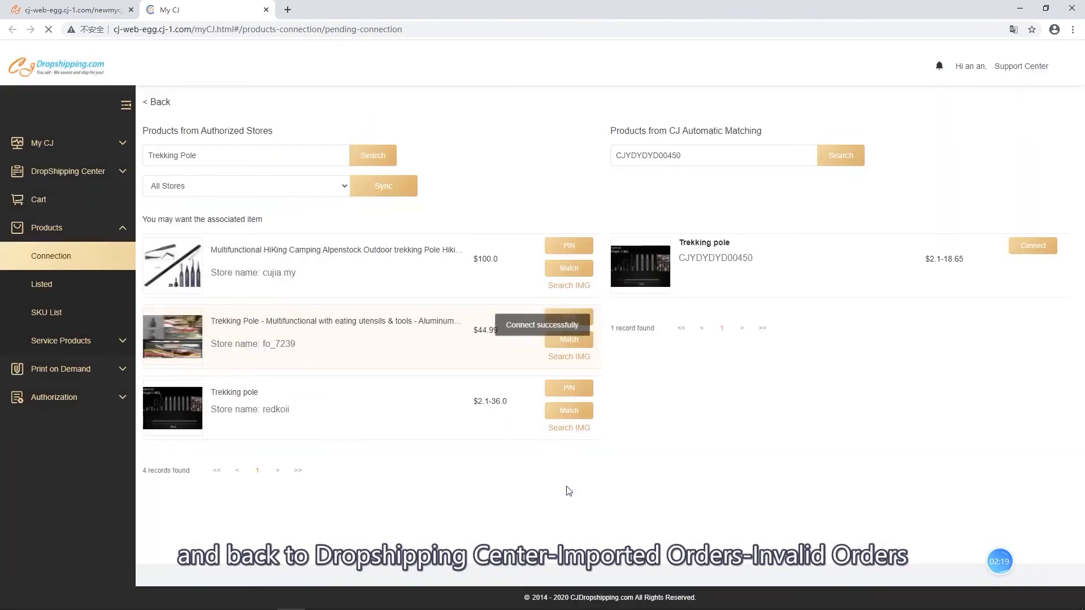
# Step: Return to the Invalid Orders and batch update the first fo_7239 order to the valid orders
pyautogui.click(65, 7)
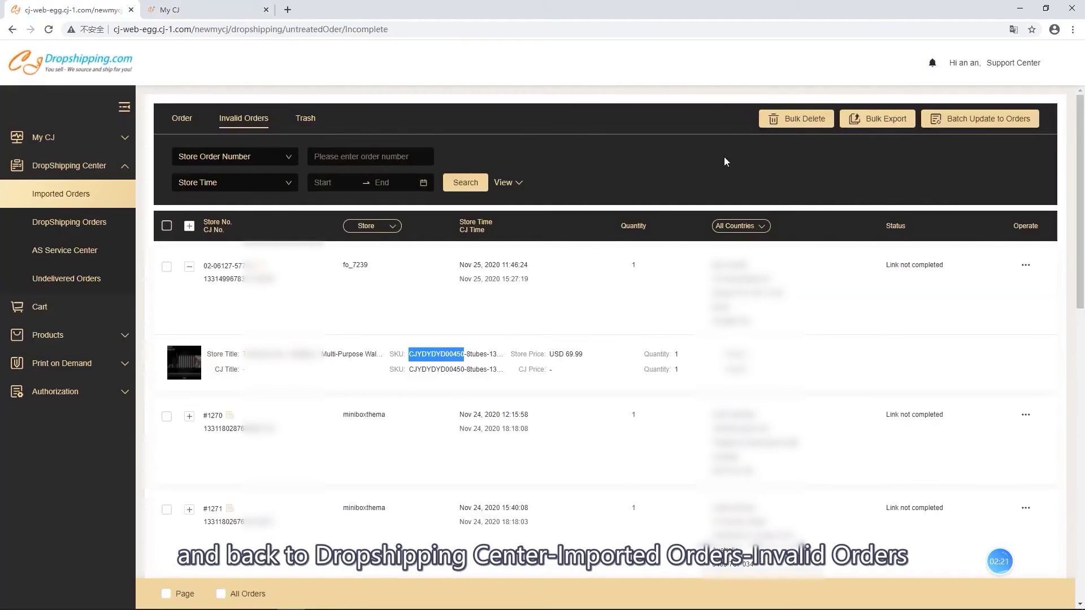
pyautogui.click(167, 266)
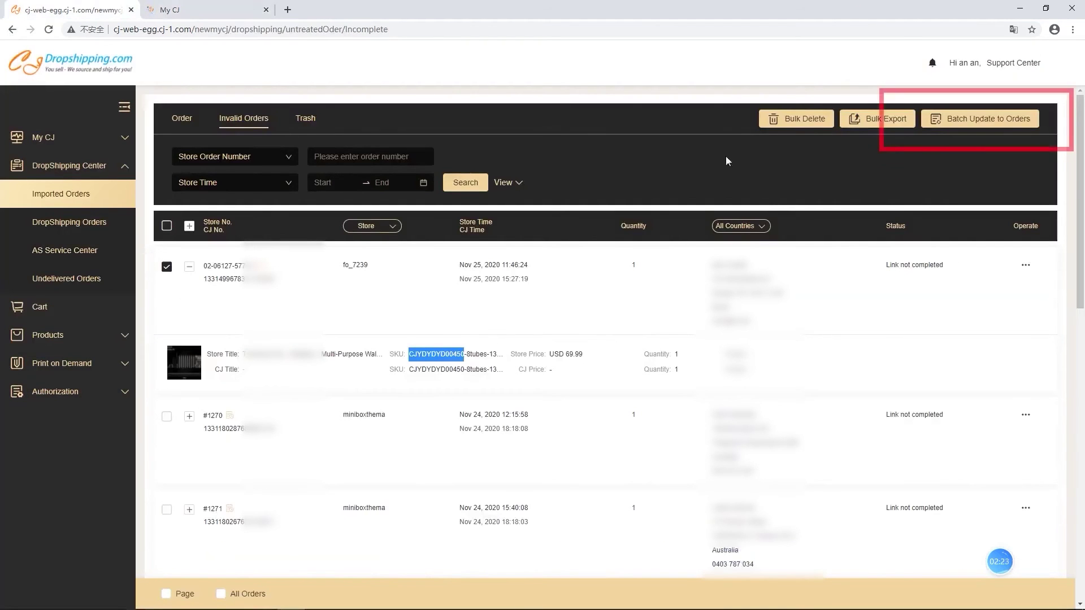
pyautogui.click(968, 123)
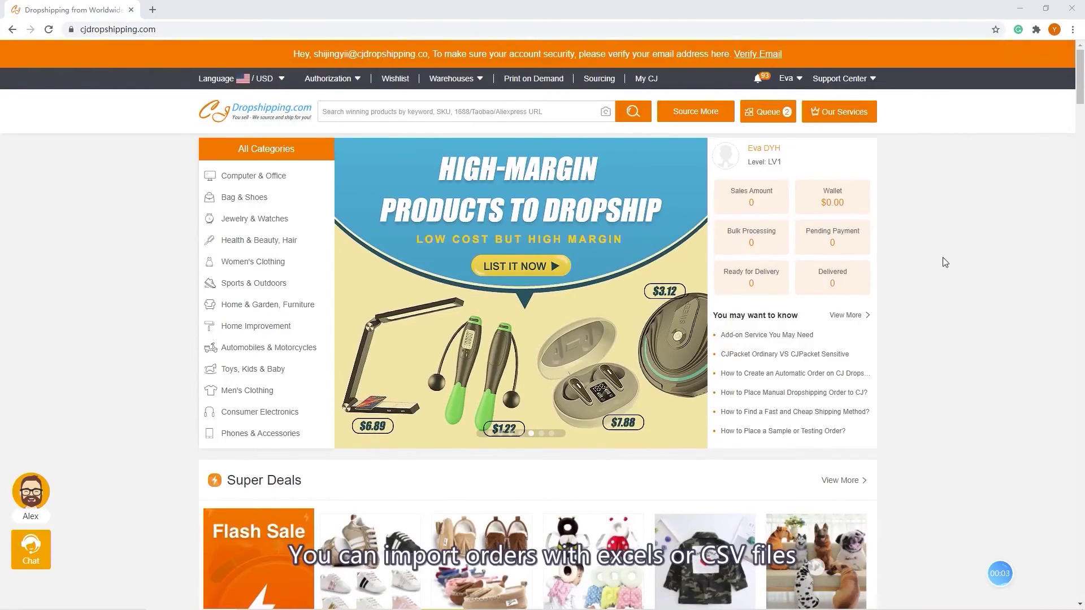
# Step: Open the trending product Painting Robot Kindergarten Children Students and add it to the SKU list
pyautogui.scroll(-7, 943, 262)
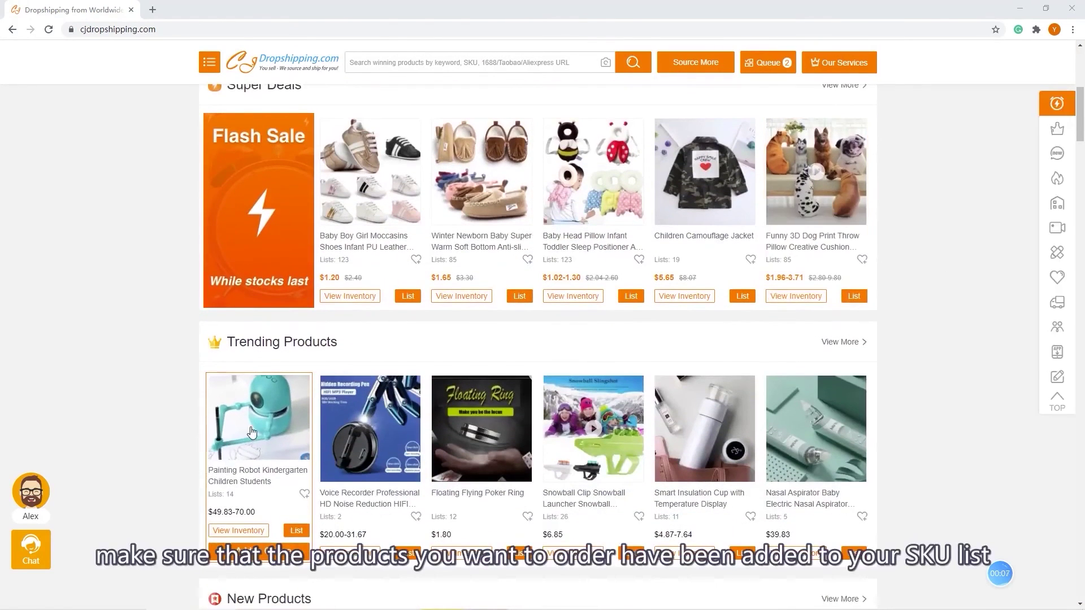
pyautogui.click(252, 432)
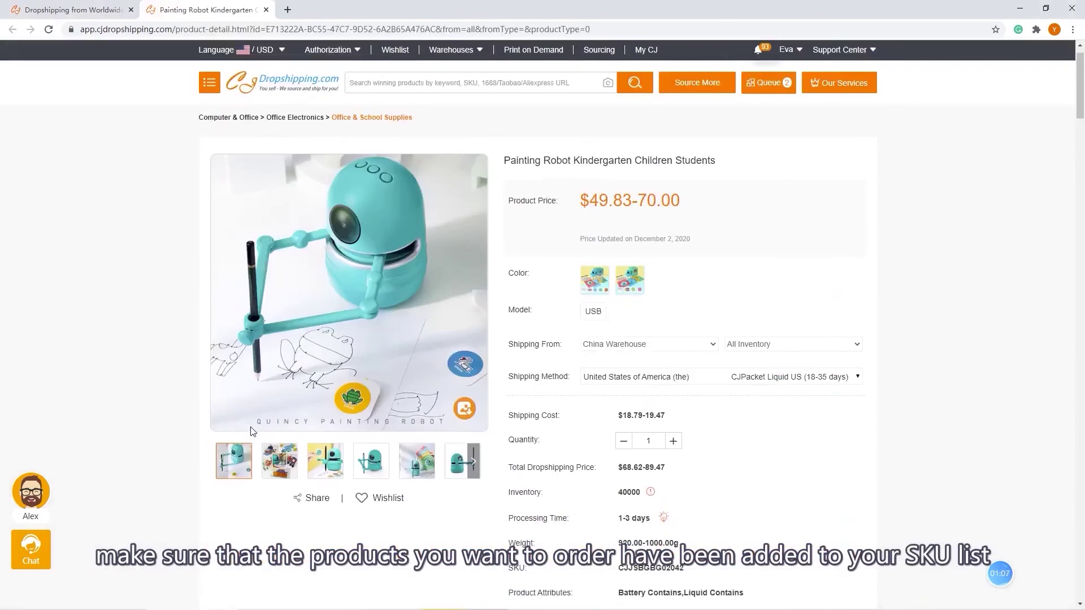
pyautogui.scroll(-3, 252, 431)
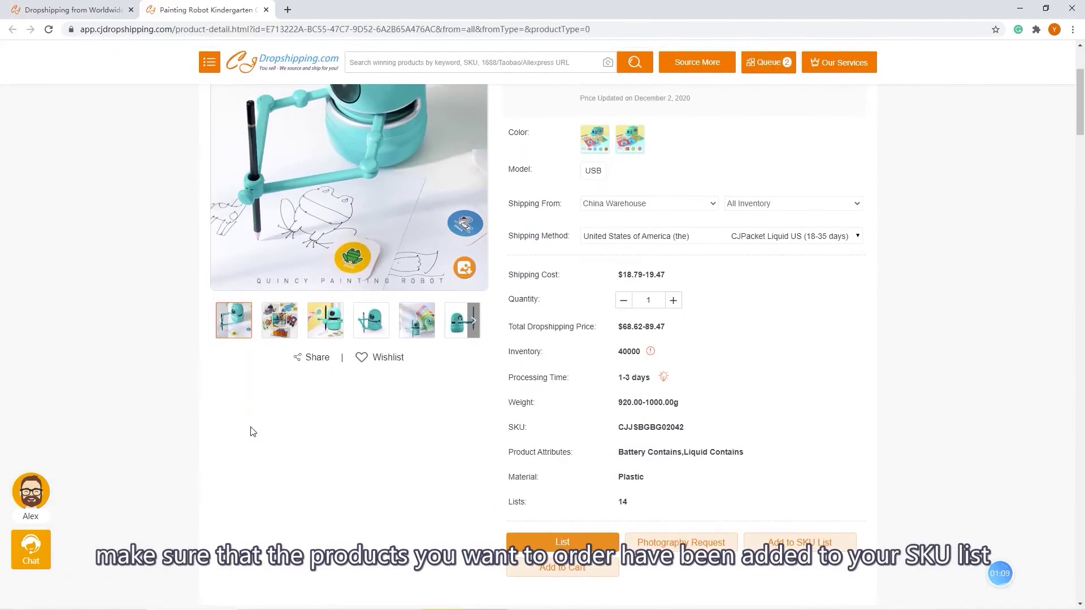
pyautogui.click(823, 544)
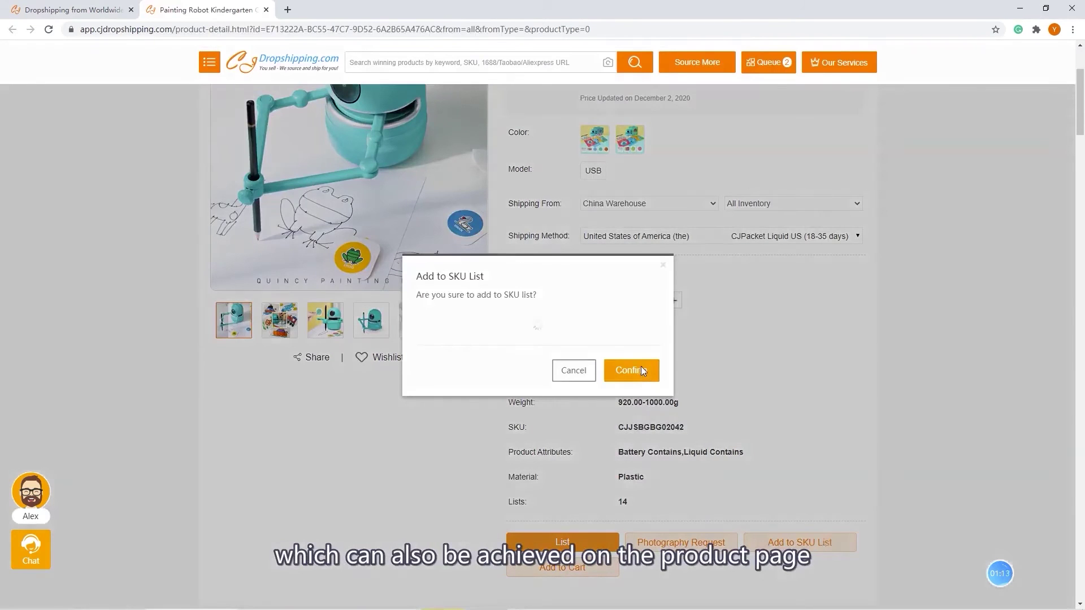
pyautogui.click(631, 371)
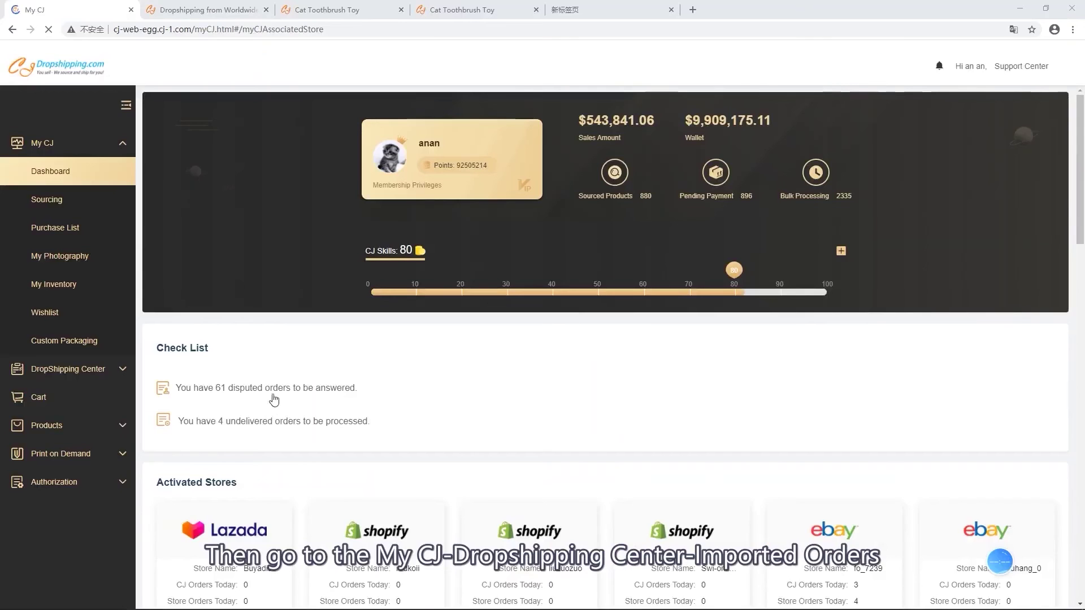
# Step: Go to the Imported Orders page of the DropShipping Center
pyautogui.click(117, 369)
pyautogui.click(74, 201)
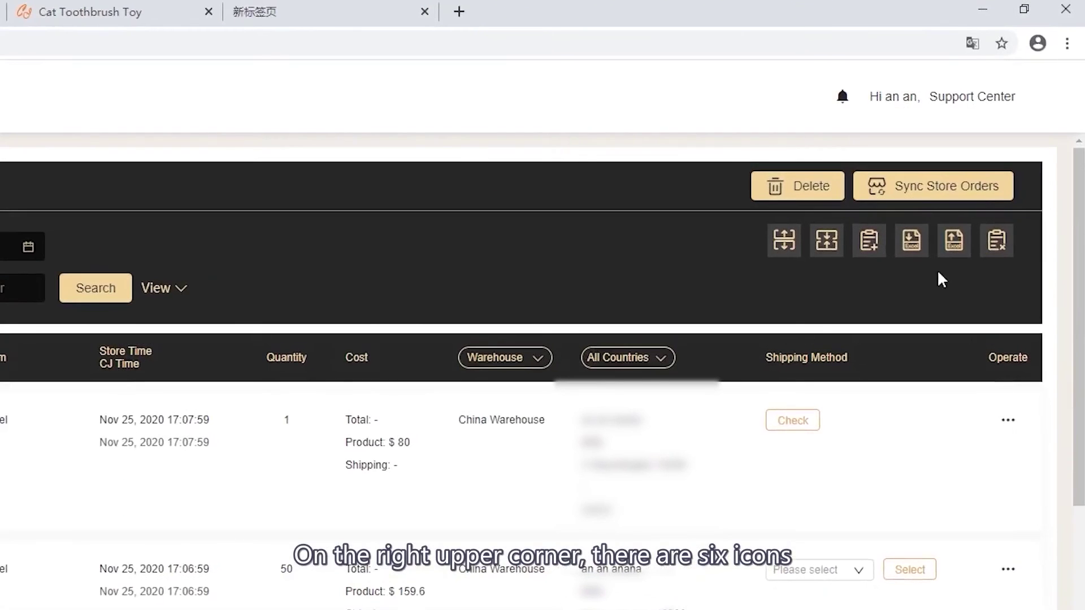
# Step: Download the Excel orders template for importing orders and open it to review its columns from OrderNumber onwards
pyautogui.click(911, 239)
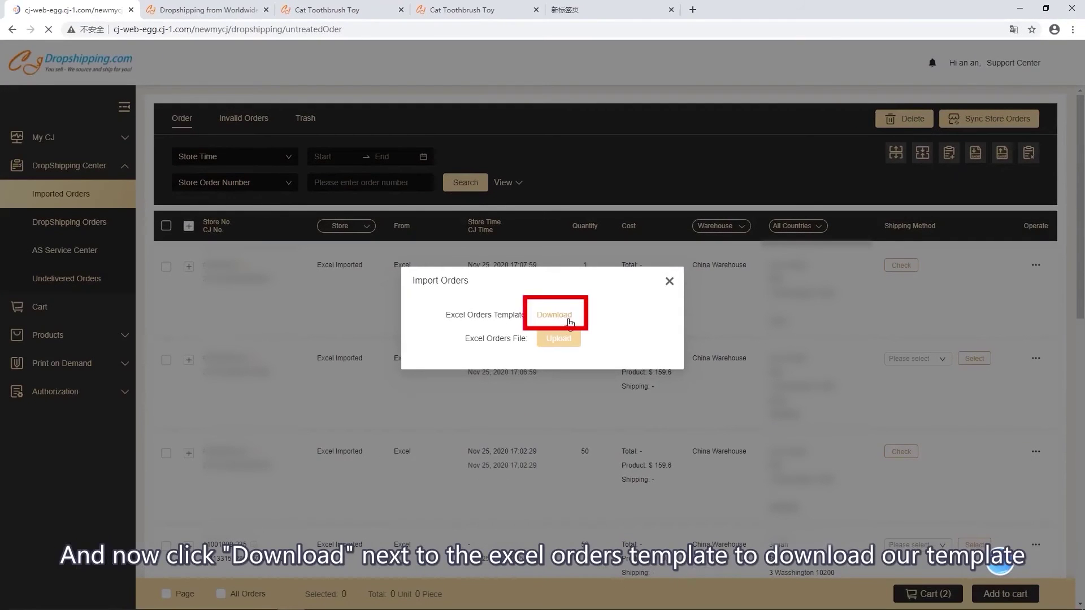
pyautogui.click(570, 321)
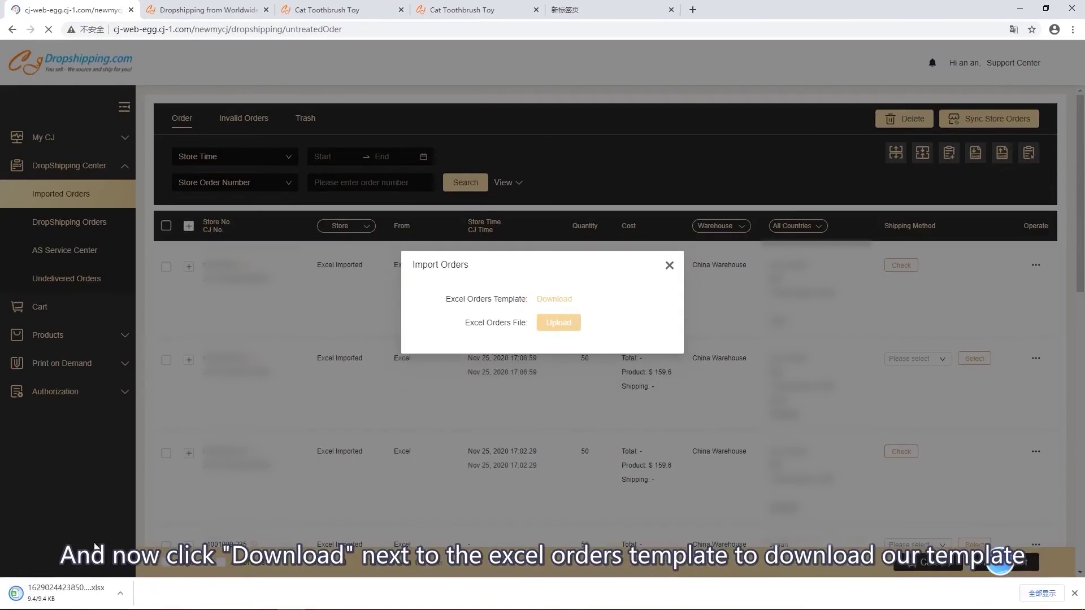
pyautogui.click(82, 592)
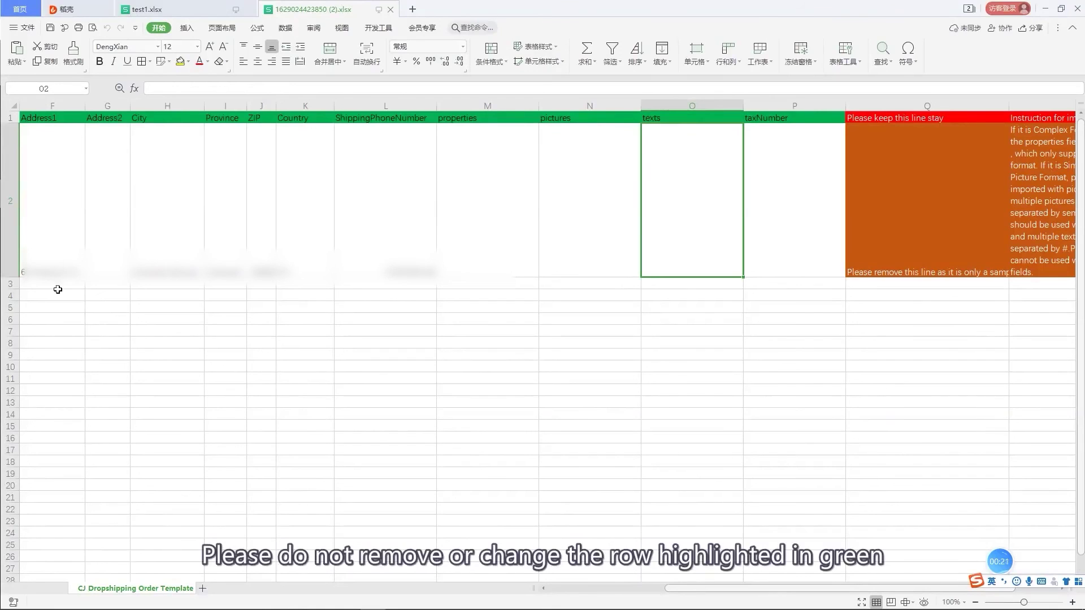
pyautogui.moveTo(693, 596); pyautogui.dragTo(521, 587)
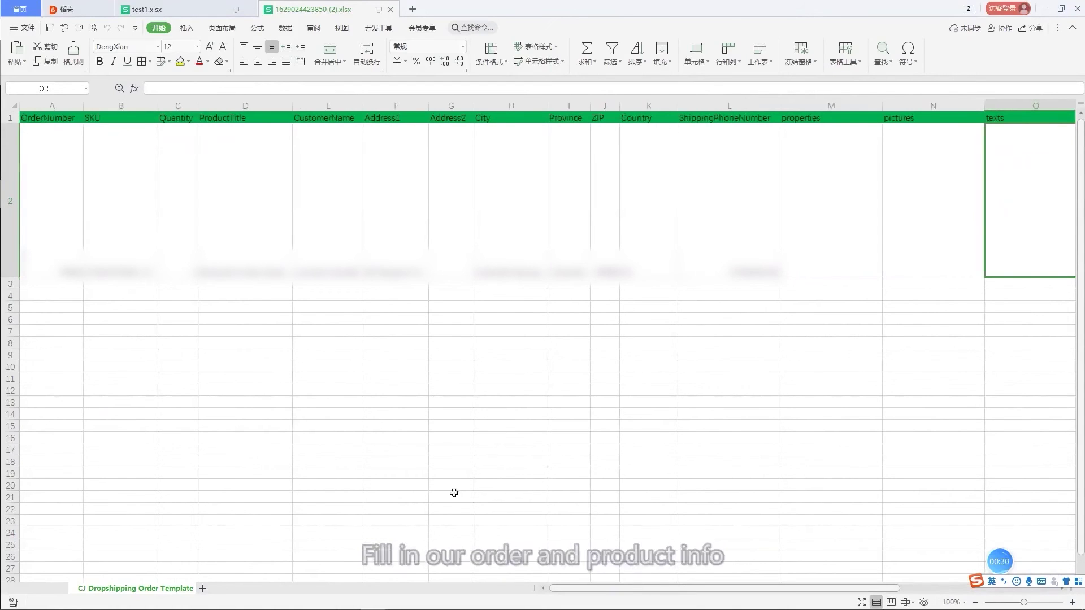
pyautogui.click(1046, 11)
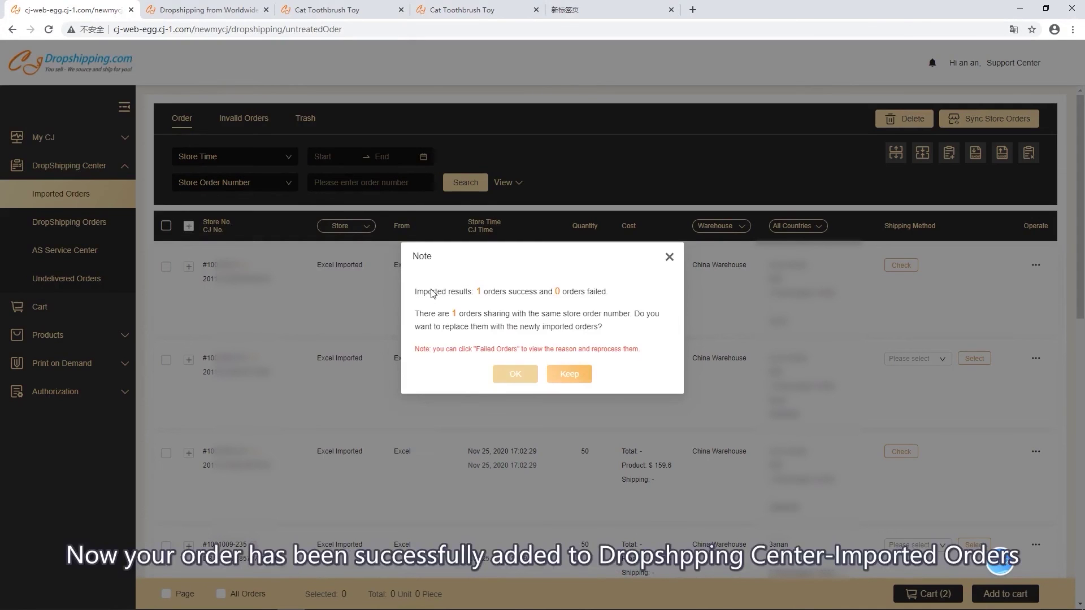
# Step: Keep the existing order that shares the imported order's store number, and open the Failed Orders
pyautogui.click(564, 373)
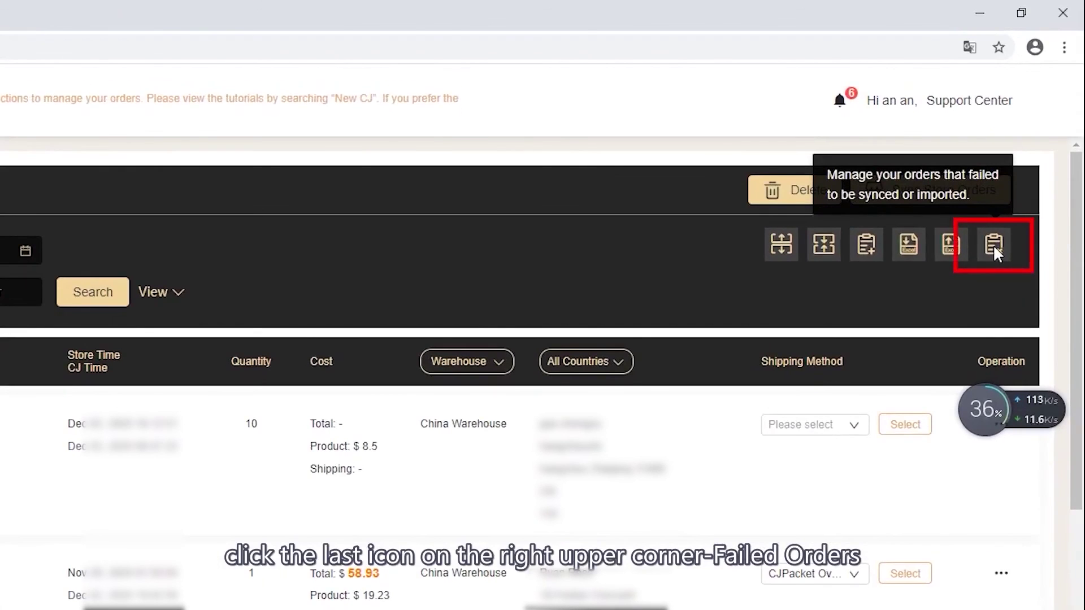
pyautogui.click(993, 244)
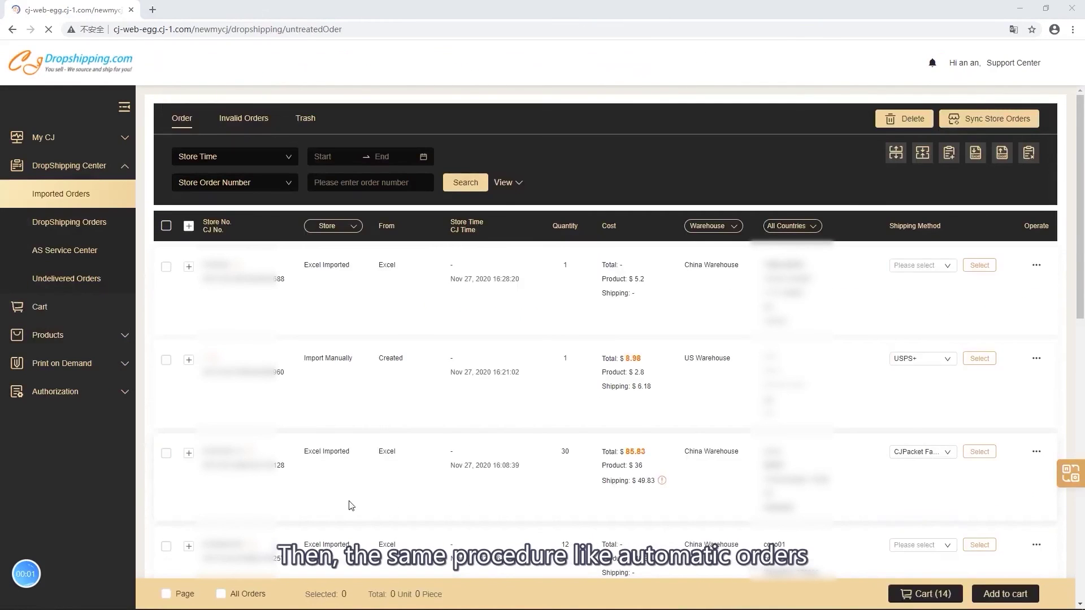
# Step: Submit the manually imported US Warehouse order through the cart and pay for it with CJ Wallet
pyautogui.click(998, 594)
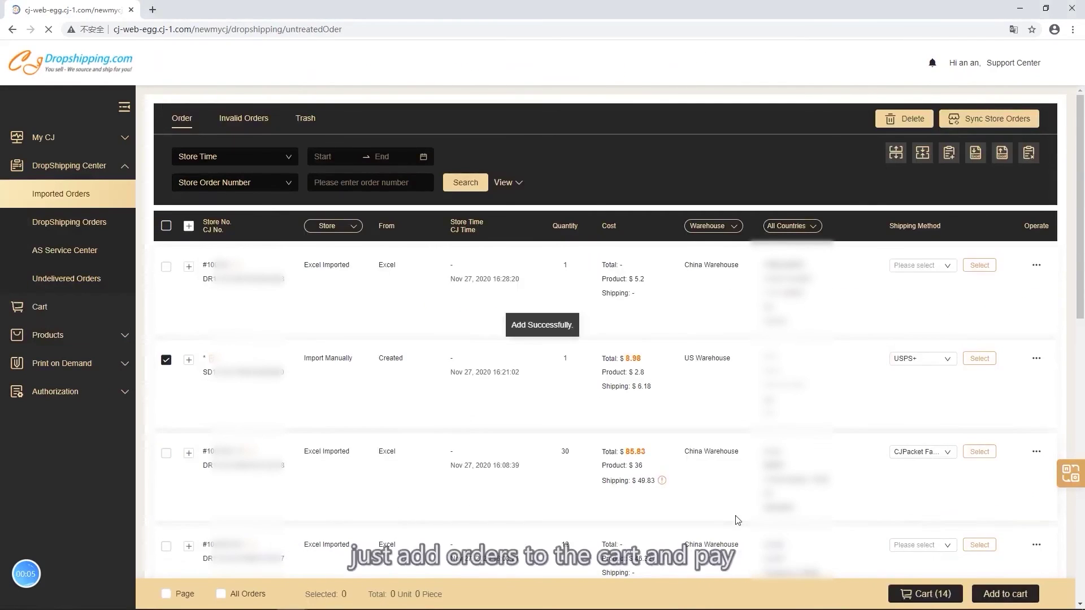
pyautogui.click(925, 594)
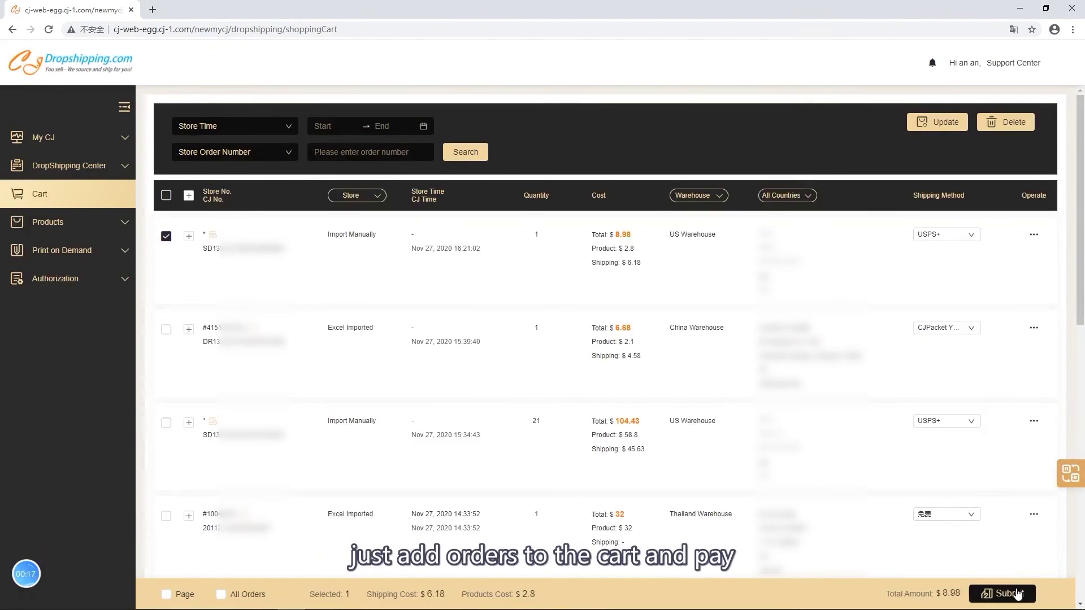
pyautogui.click(998, 591)
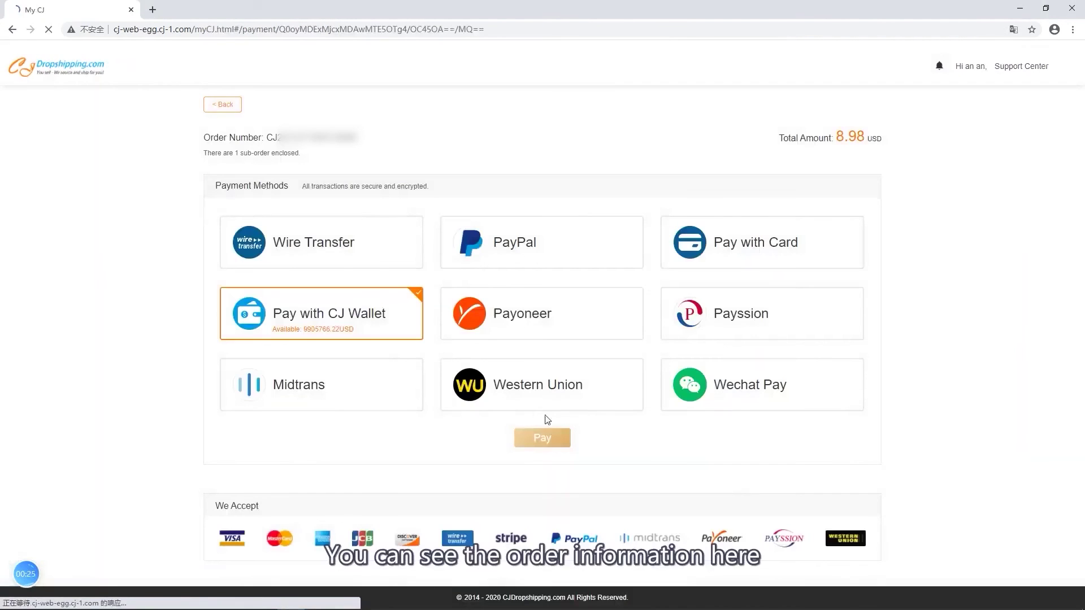
pyautogui.click(542, 437)
pyautogui.click(570, 348)
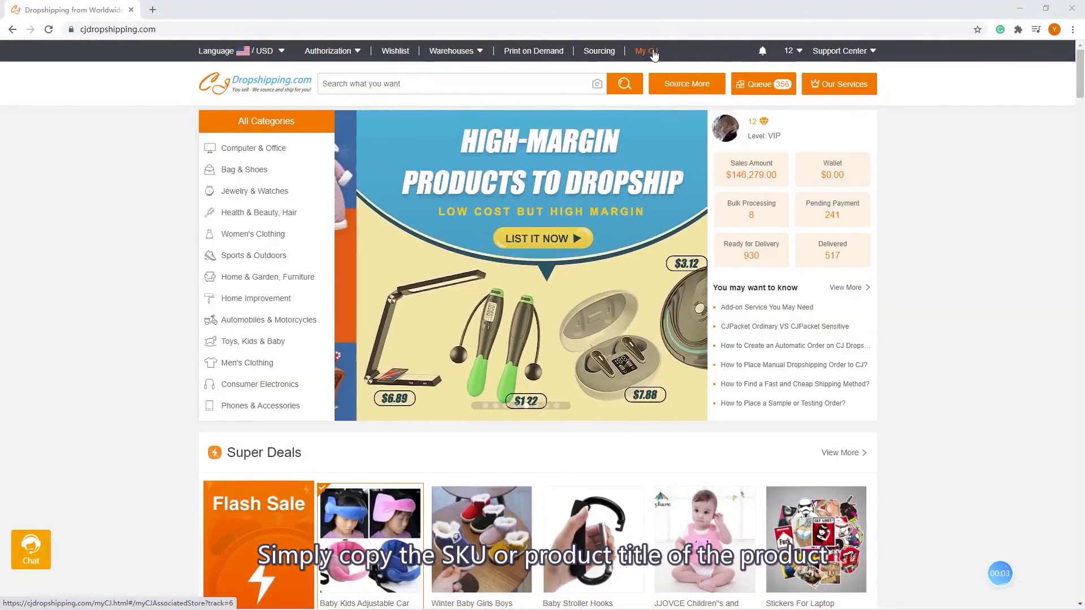
# Step: Go to My CJ's Imported Orders in the DropShipping Center and start creating a manual order
pyautogui.click(650, 52)
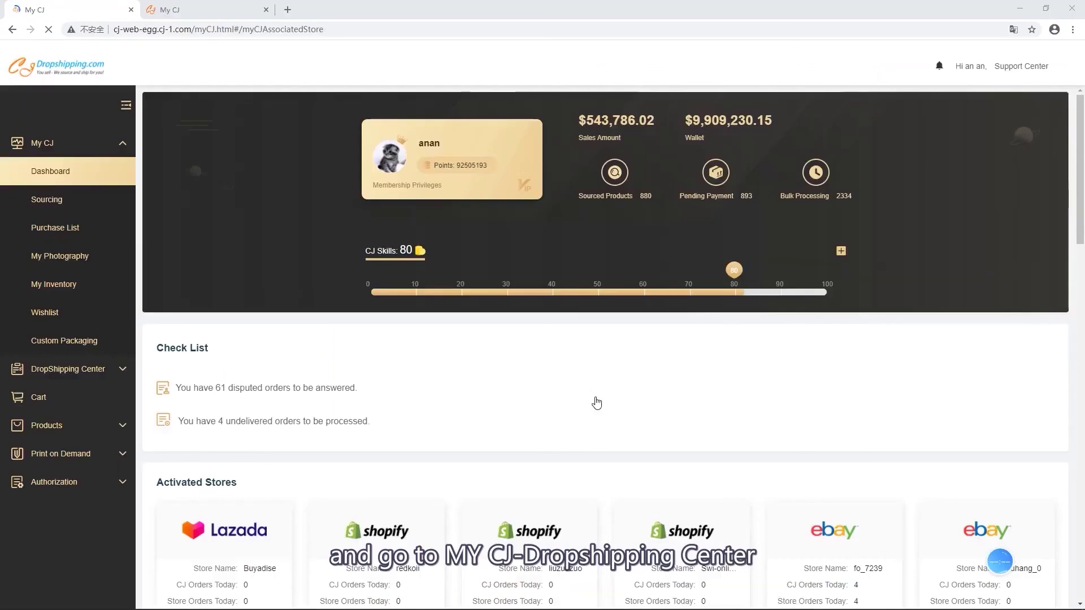
pyautogui.click(113, 369)
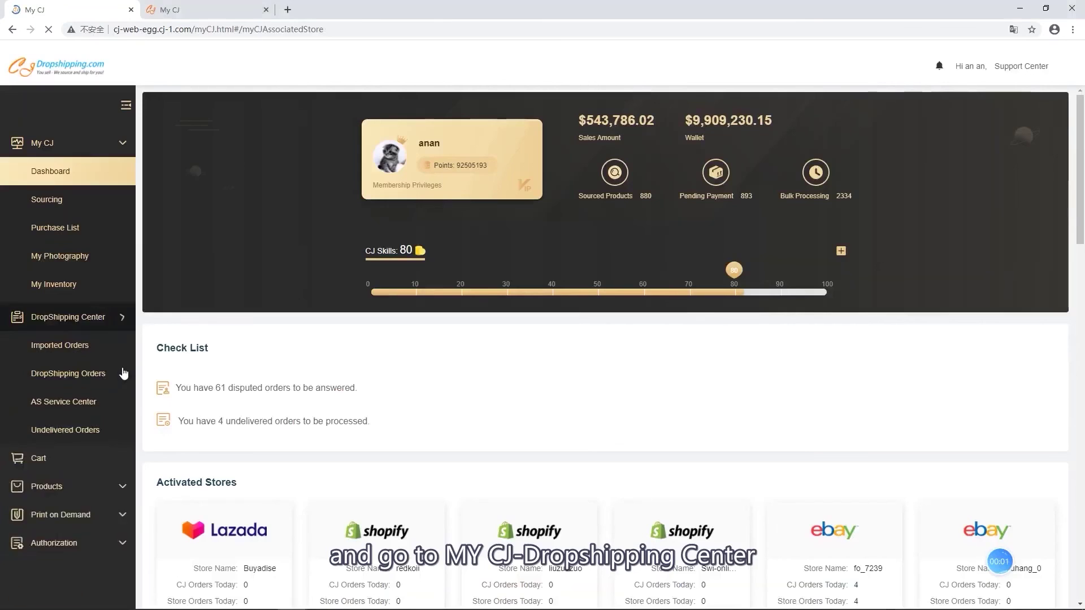
pyautogui.click(80, 201)
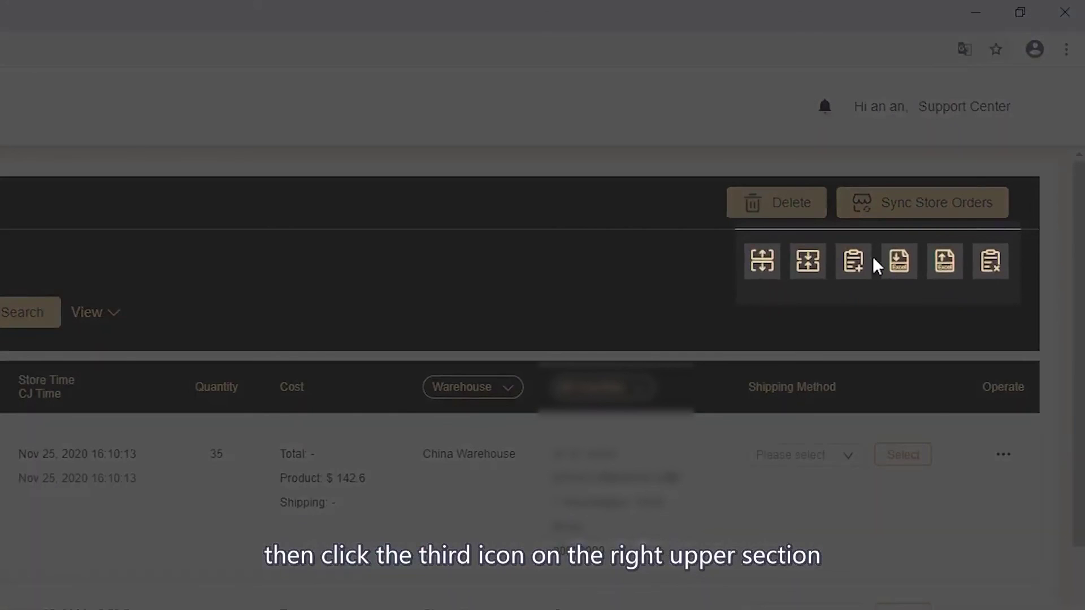
pyautogui.click(852, 266)
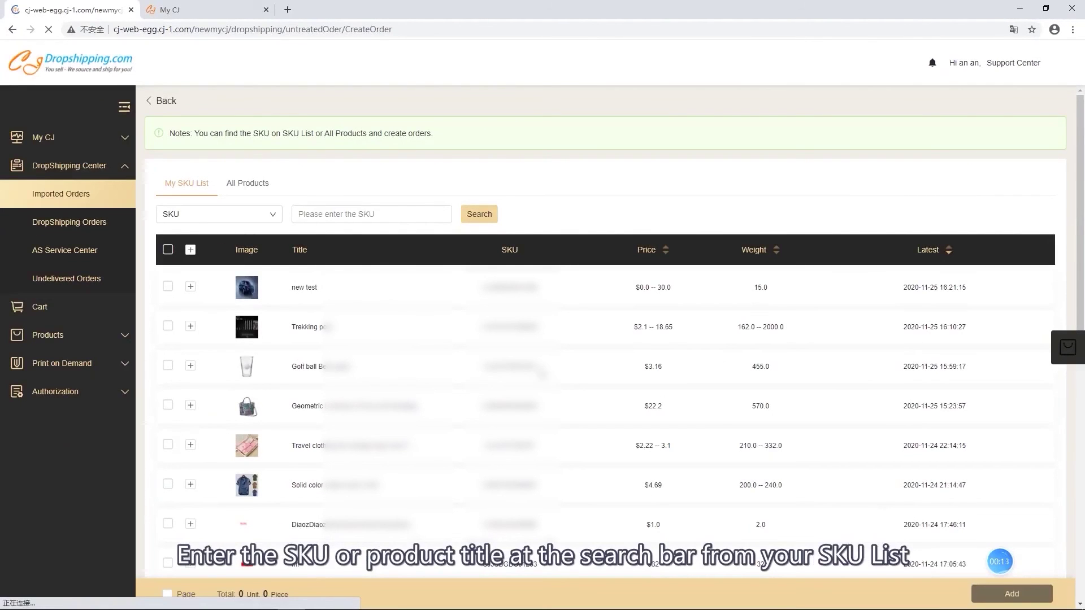
# Step: Find SKU CJJJCFHS01251 in My SKU List and add one Golf ball Beer glass default variant to the order
pyautogui.moveTo(540, 372); pyautogui.dragTo(463, 371)
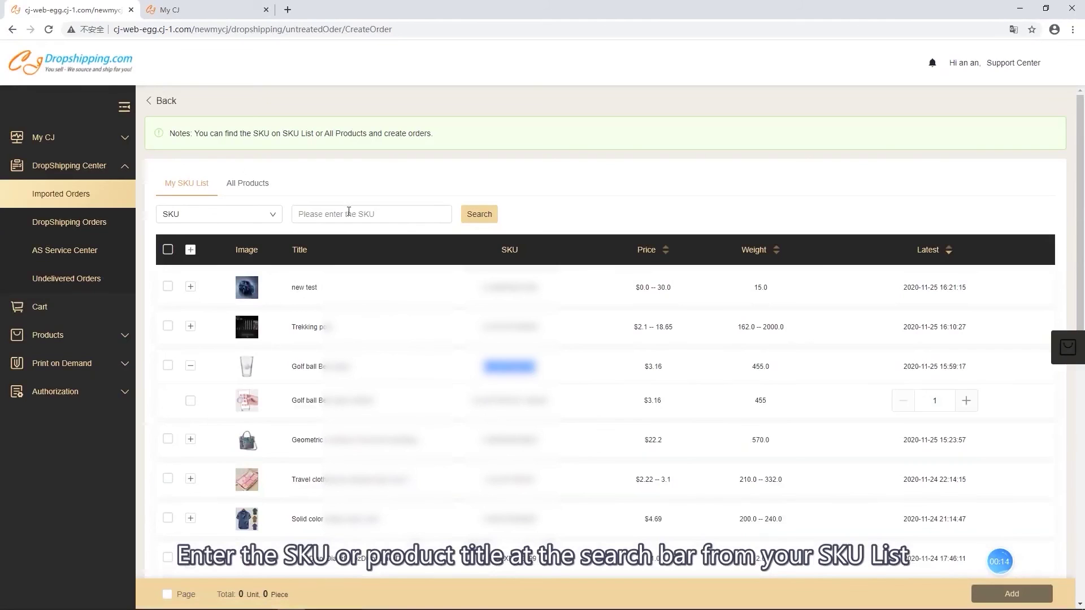
pyautogui.click(370, 215)
pyautogui.write('CJJJCFHS01251')
pyautogui.click(478, 217)
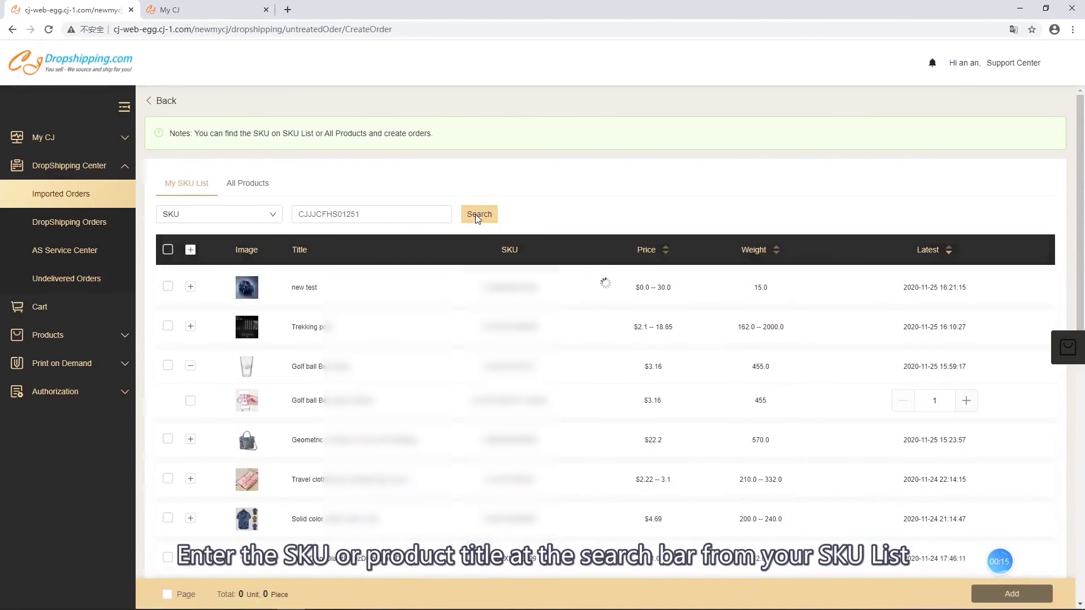
pyautogui.click(168, 287)
pyautogui.click(190, 288)
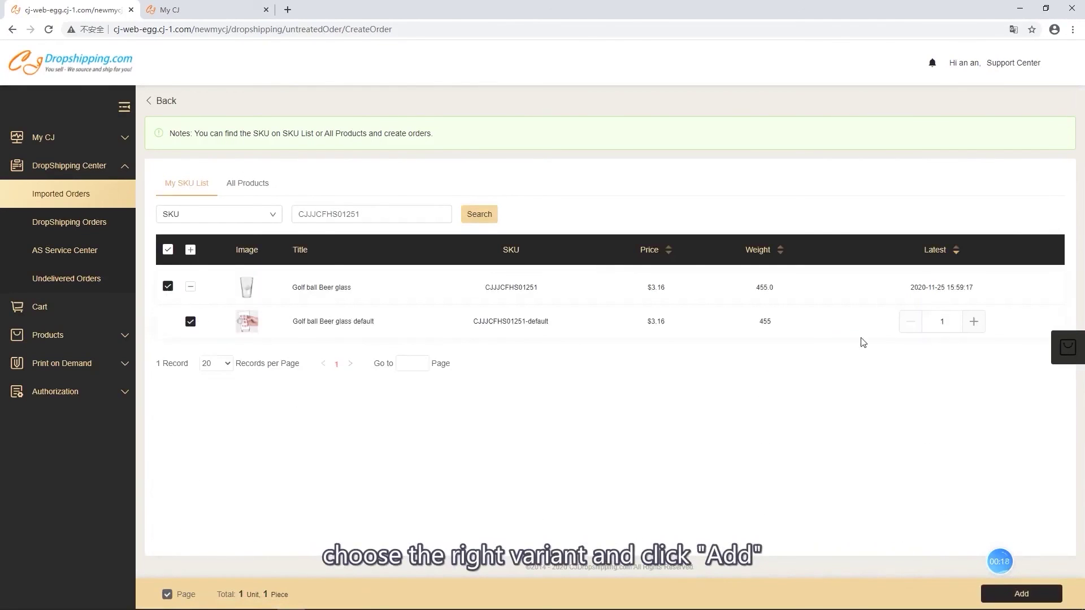
pyautogui.click(998, 593)
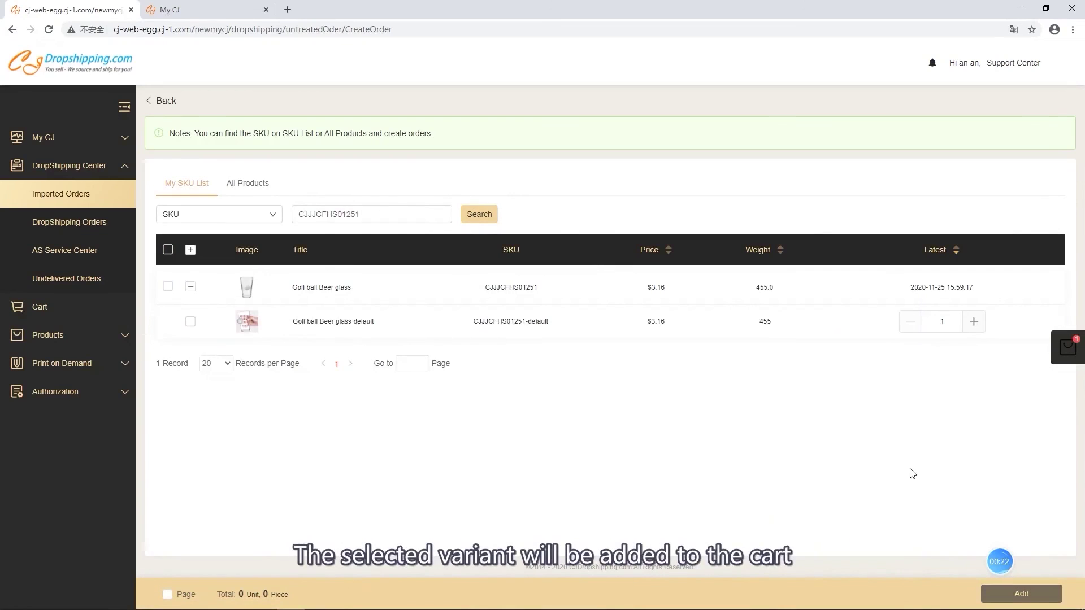
# Step: Proceed with the selected product and fill in the store order number, consignee, address and phone details
pyautogui.click(1067, 356)
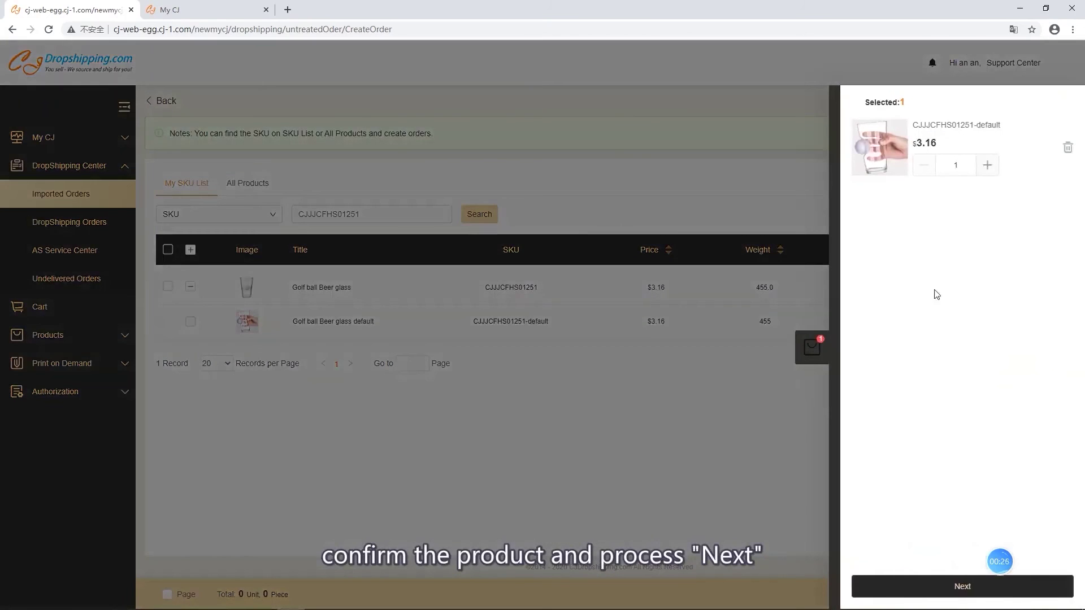
pyautogui.click(916, 585)
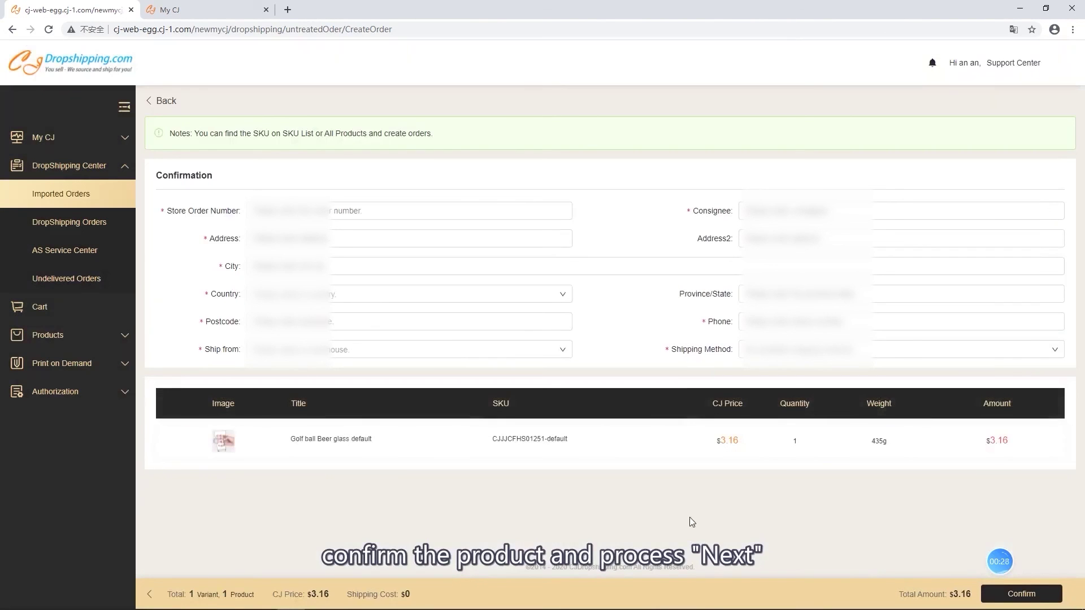
pyautogui.click(384, 211)
pyautogui.click(847, 211)
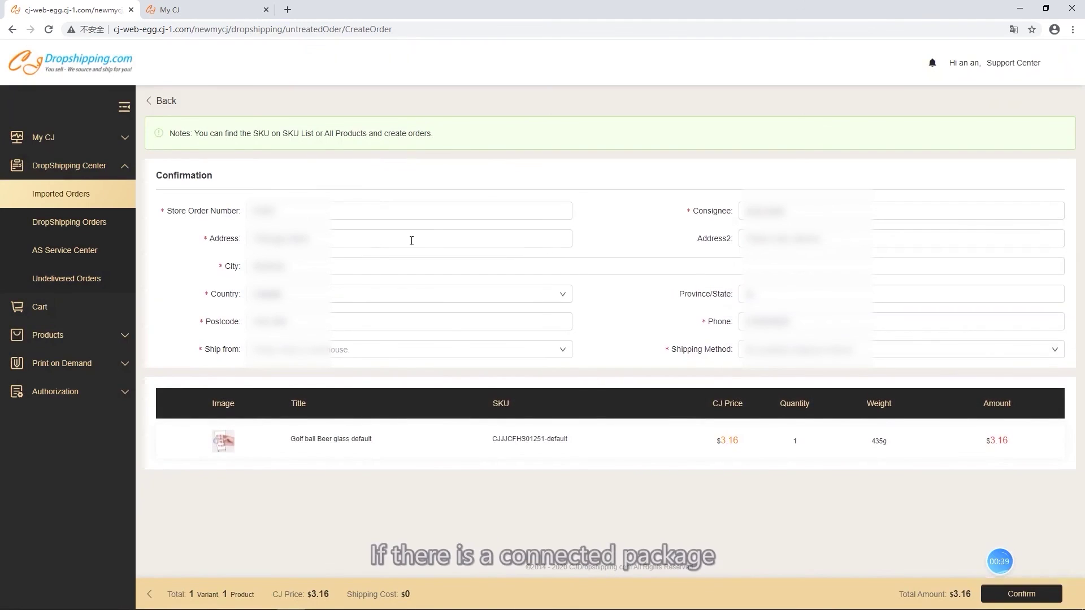
# Step: Set the order to ship from China Warehouse with the DHL Official shipping method and confirm it
pyautogui.click(543, 350)
pyautogui.click(513, 436)
pyautogui.click(837, 351)
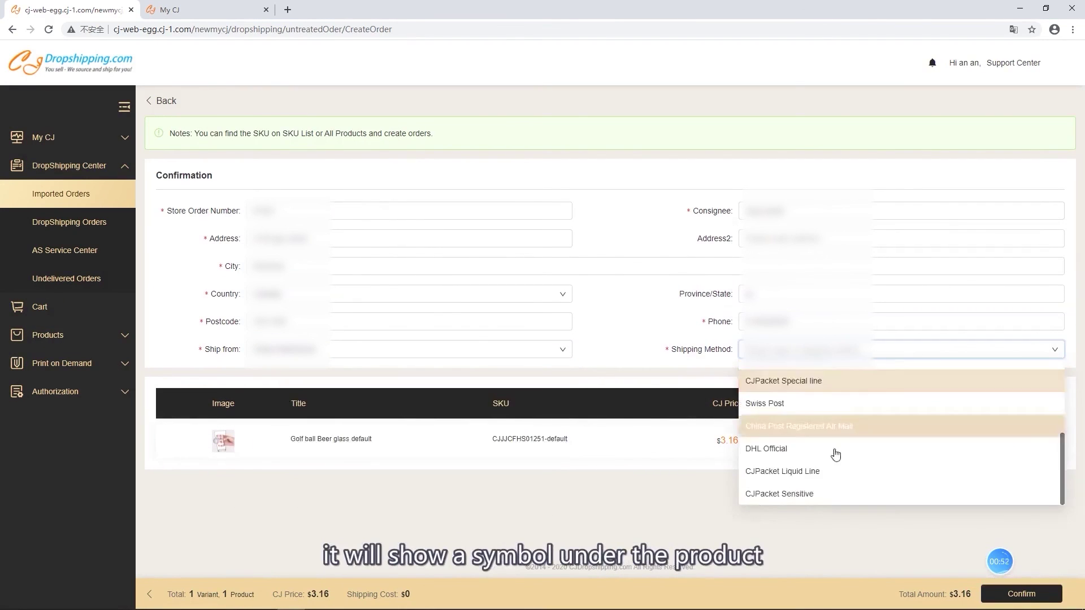
pyautogui.click(865, 484)
pyautogui.click(993, 593)
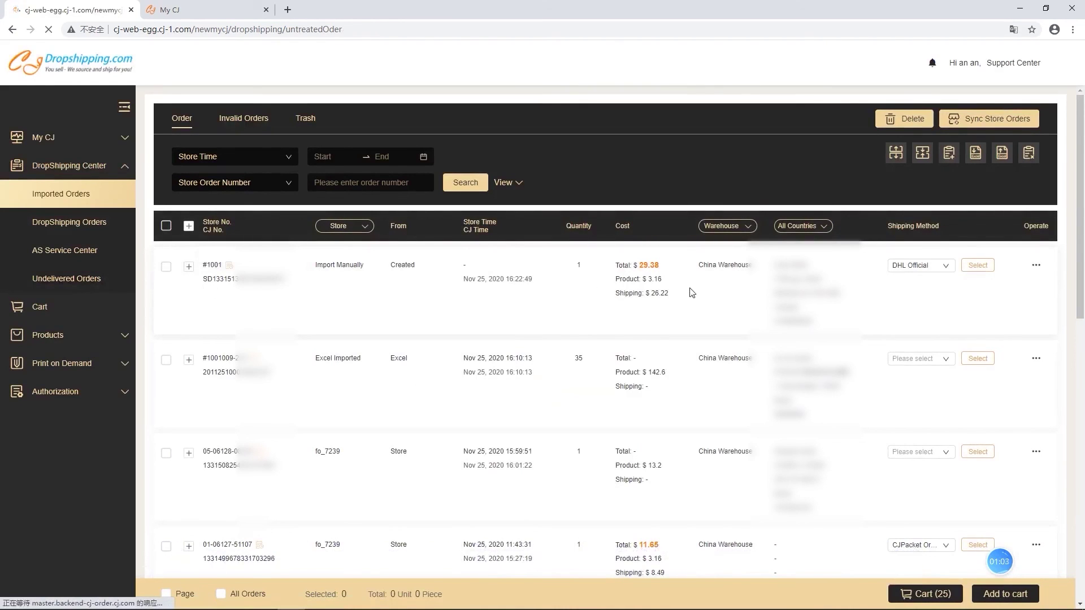
# Step: Add the manually imported US Warehouse order with USPS+ shipping to the cart and submit it for payment
pyautogui.click(166, 361)
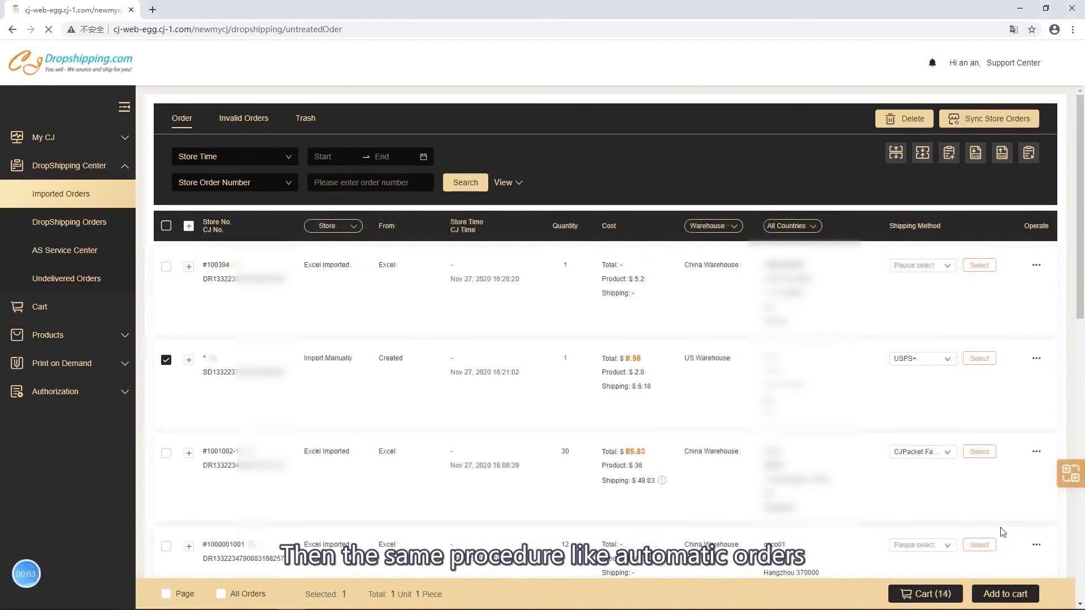
pyautogui.click(1005, 594)
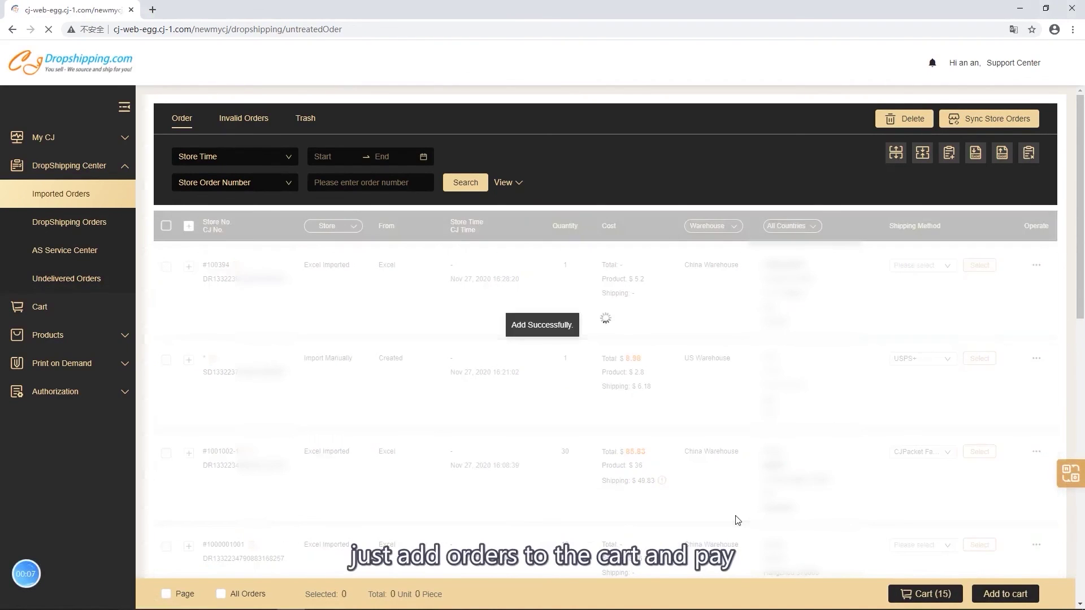
pyautogui.click(910, 594)
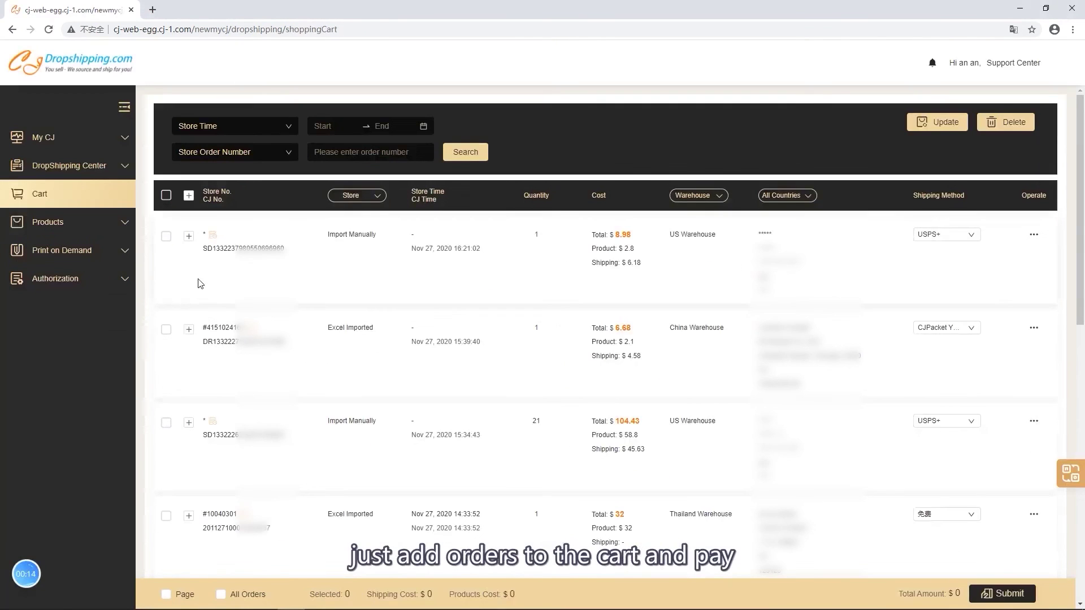
pyautogui.click(166, 237)
pyautogui.click(1012, 594)
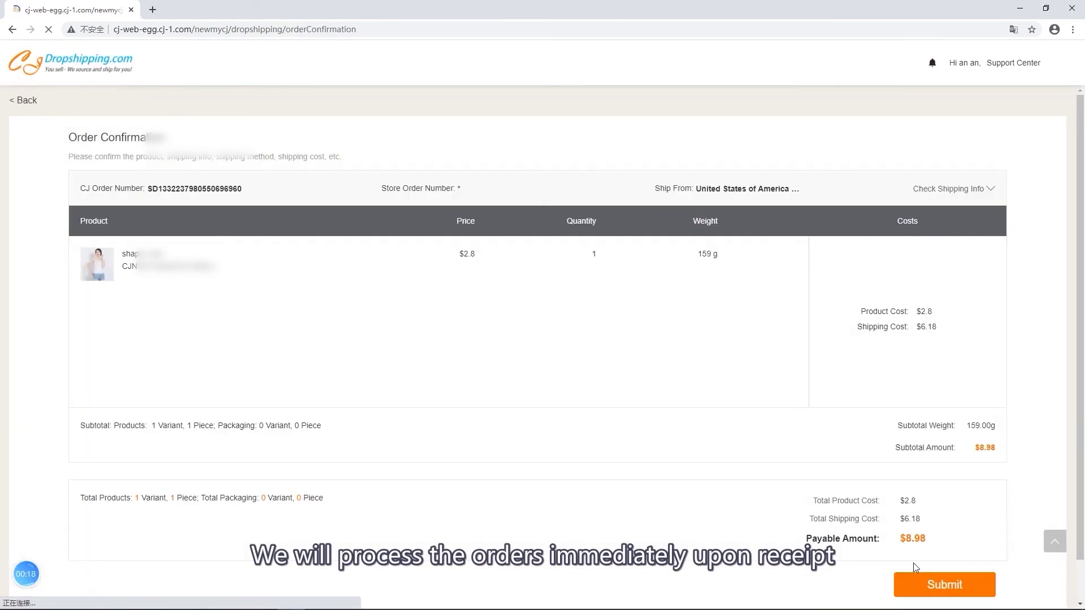
pyautogui.click(945, 541)
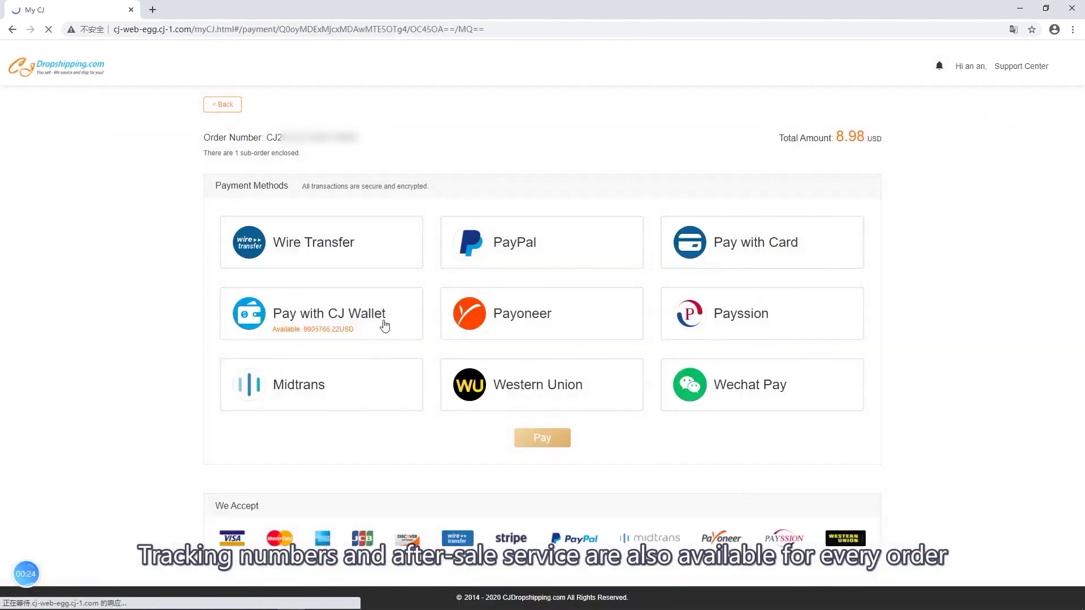
# Step: Pay for the submitted order with CJ Wallet and continue to the DropShipping Orders page
pyautogui.click(382, 322)
pyautogui.click(542, 438)
pyautogui.click(569, 347)
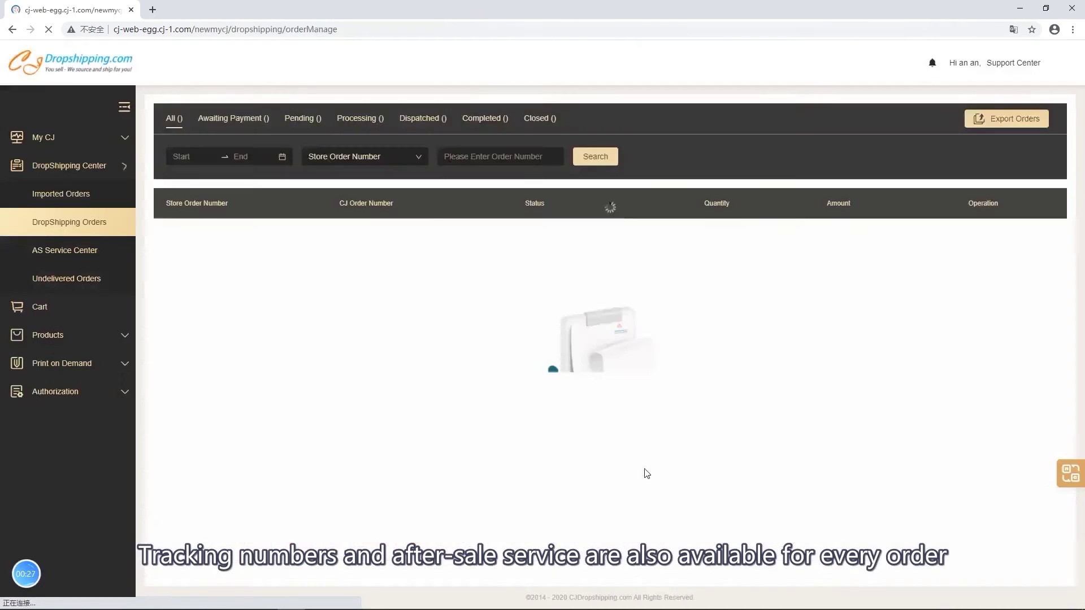